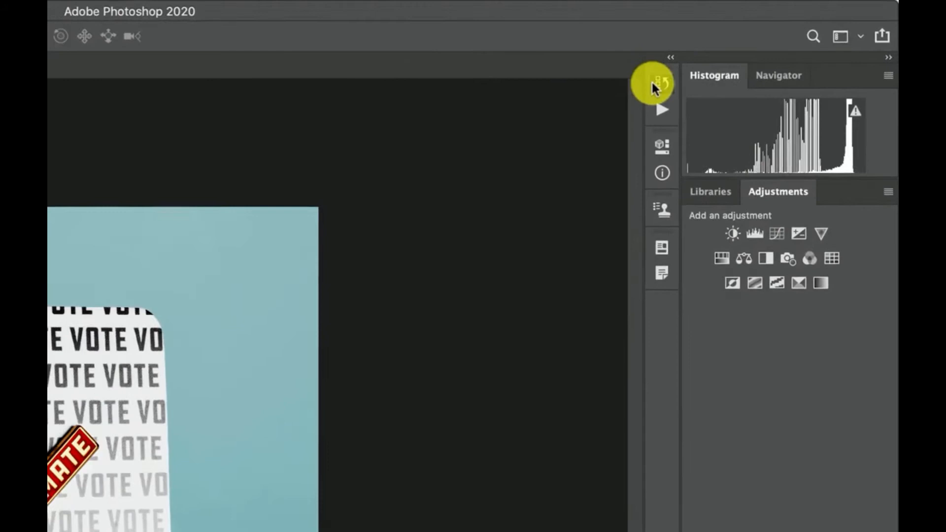
click(653, 82)
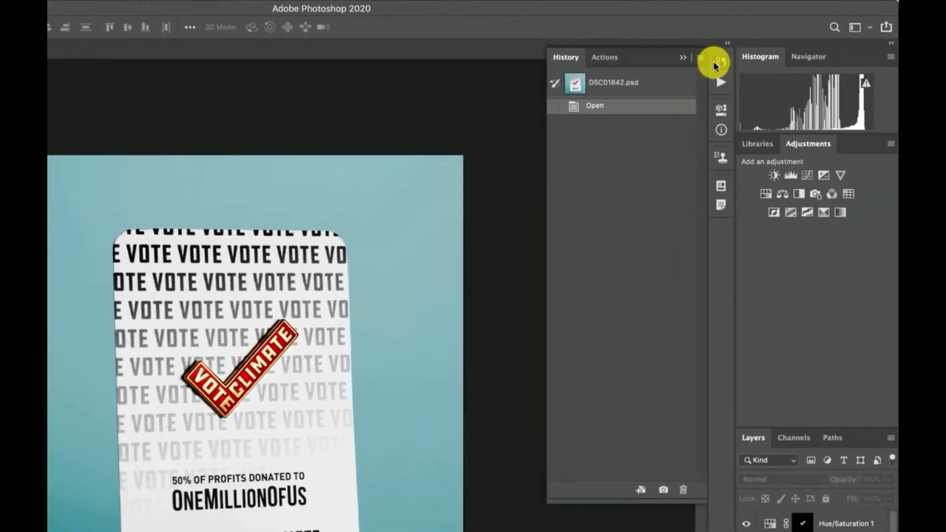
click(653, 81)
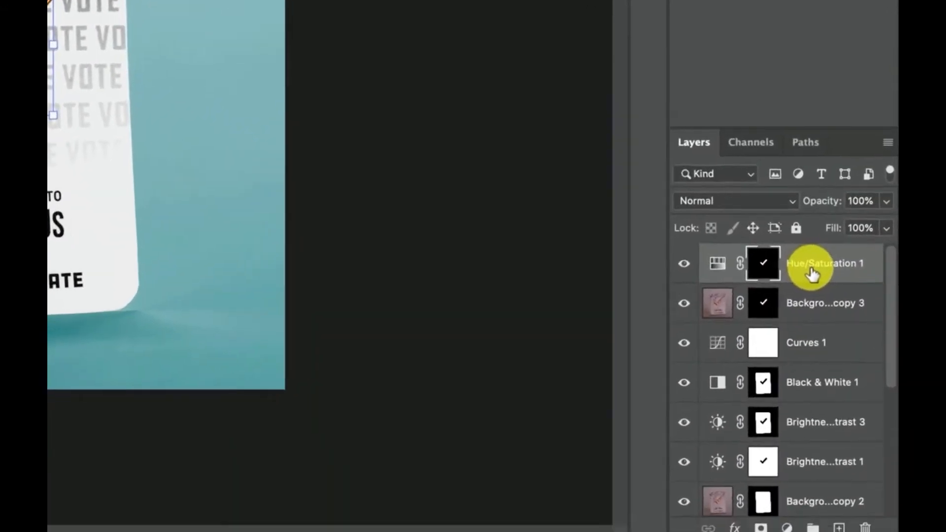
Step: Group all layers above Background copy into one group and hide the group so the unedited photo shows
scroll(835, 515, down, 5)
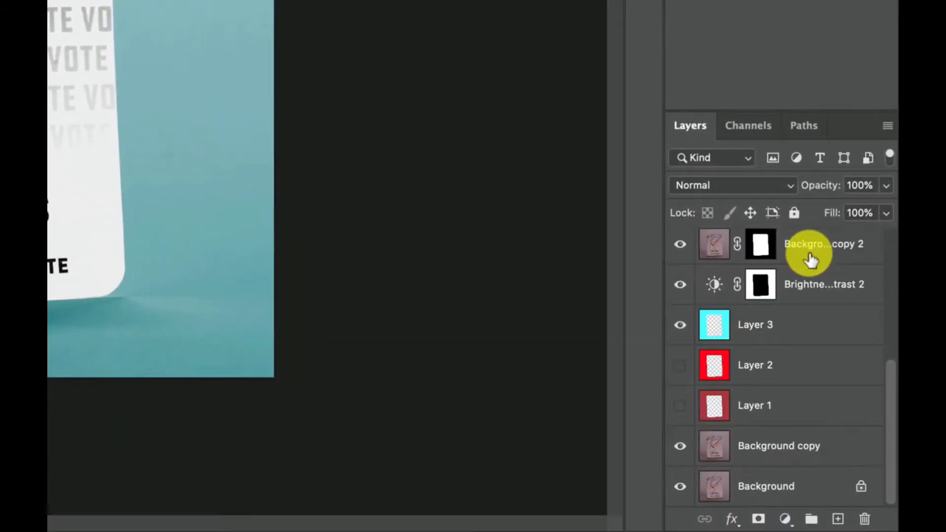
shift+click(784, 416)
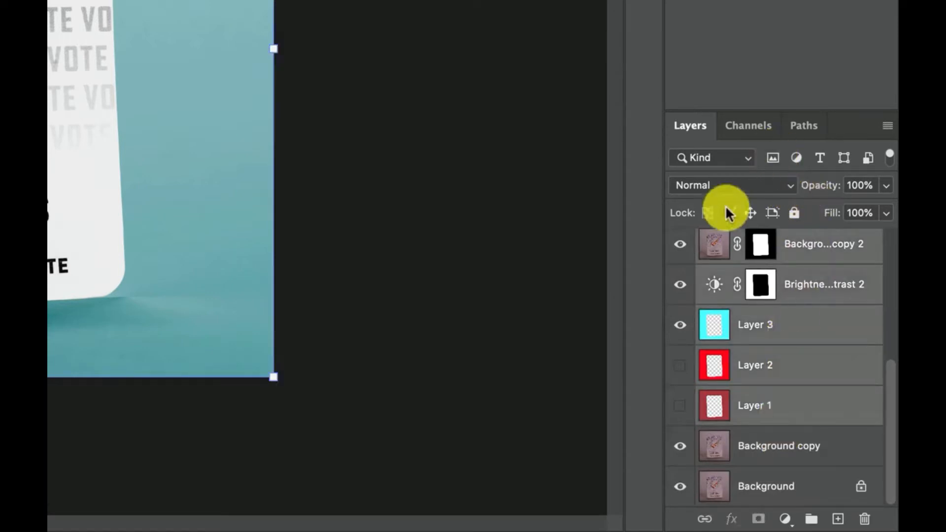
drag(766, 500, 811, 519)
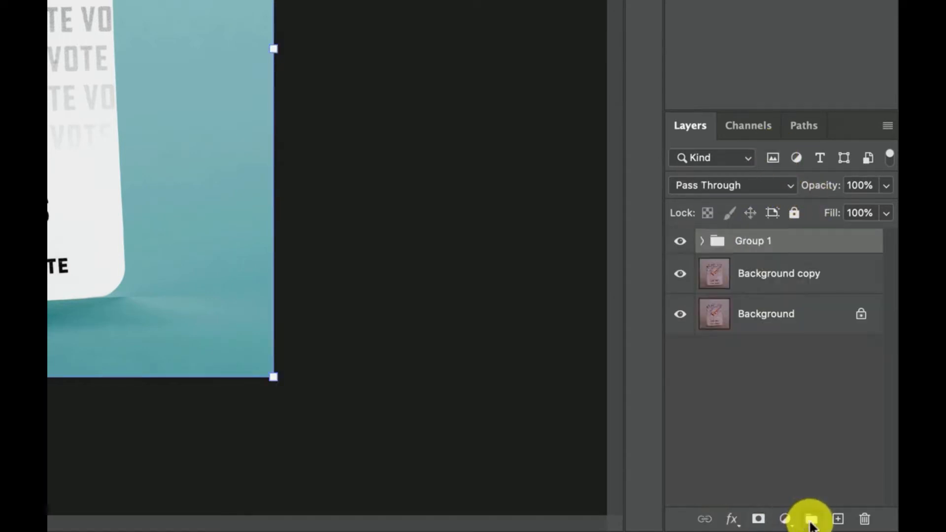
click(680, 241)
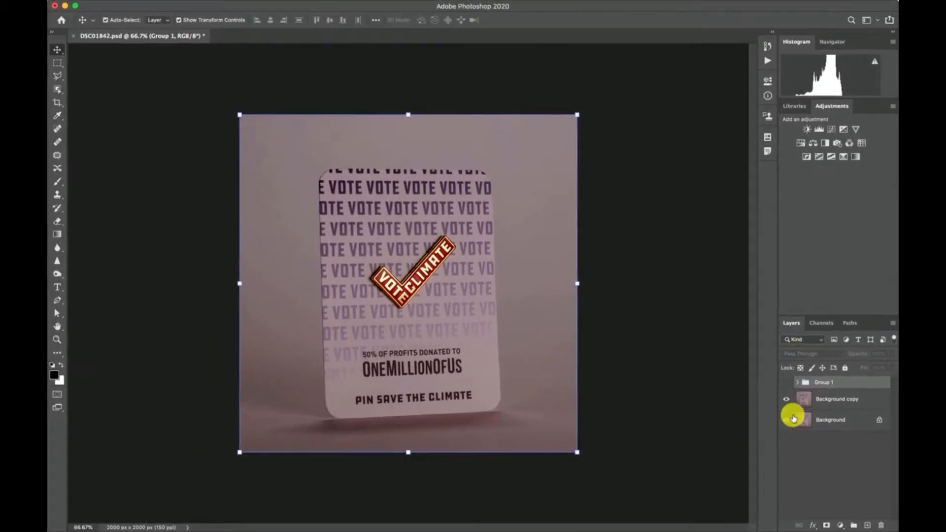
click(788, 383)
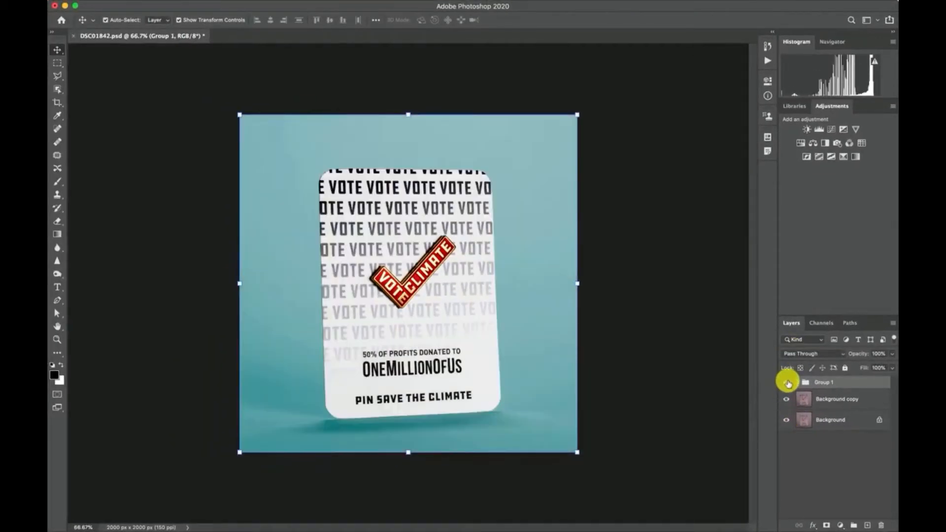
click(788, 383)
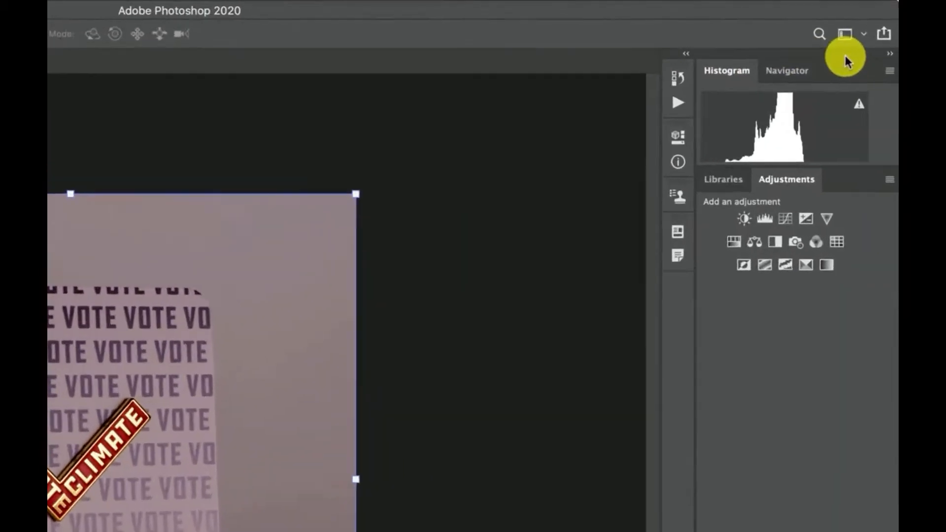
click(870, 20)
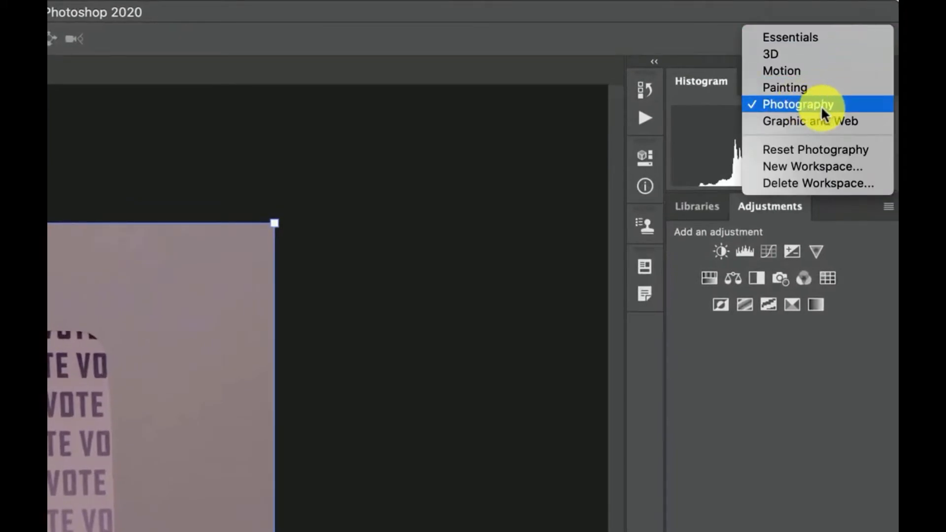
click(655, 12)
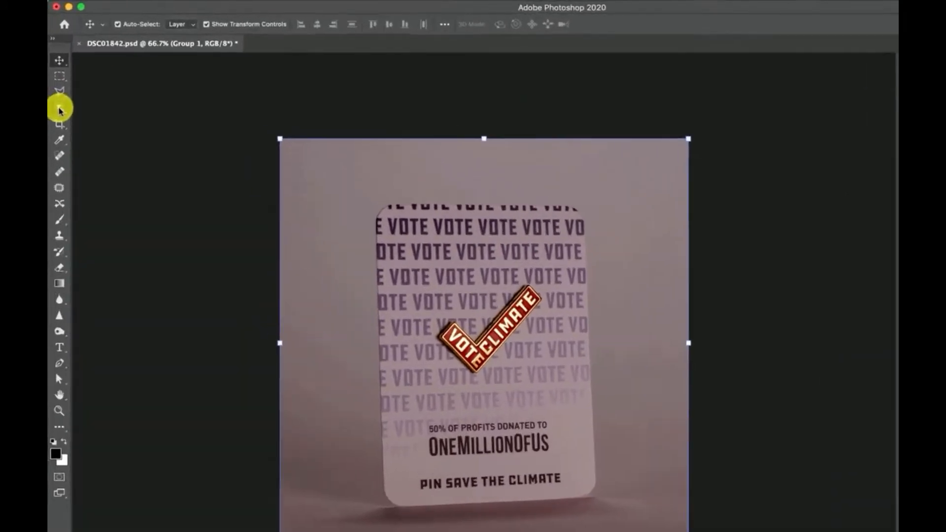
Step: Try to select the whole card by framing it with the Object Selection tool in Rectangle mode
click(59, 108)
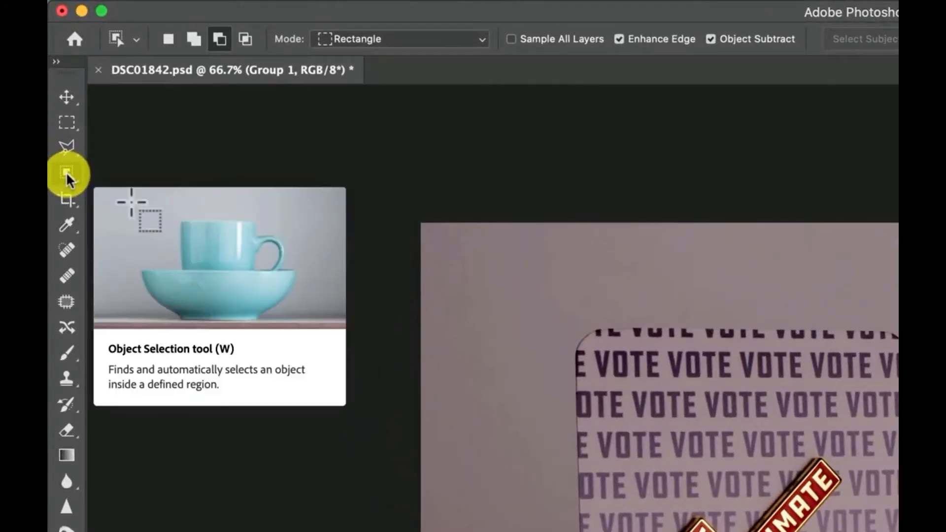
drag(68, 180, 129, 189)
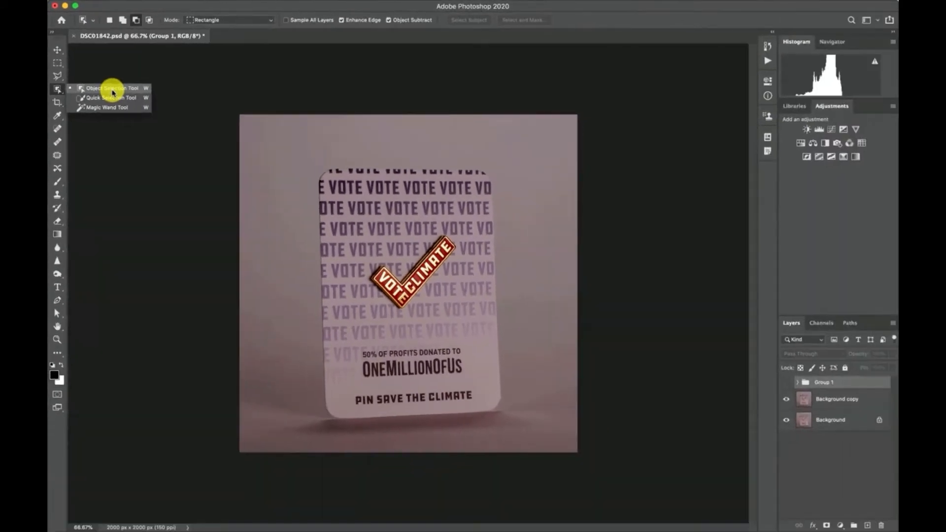
click(170, 172)
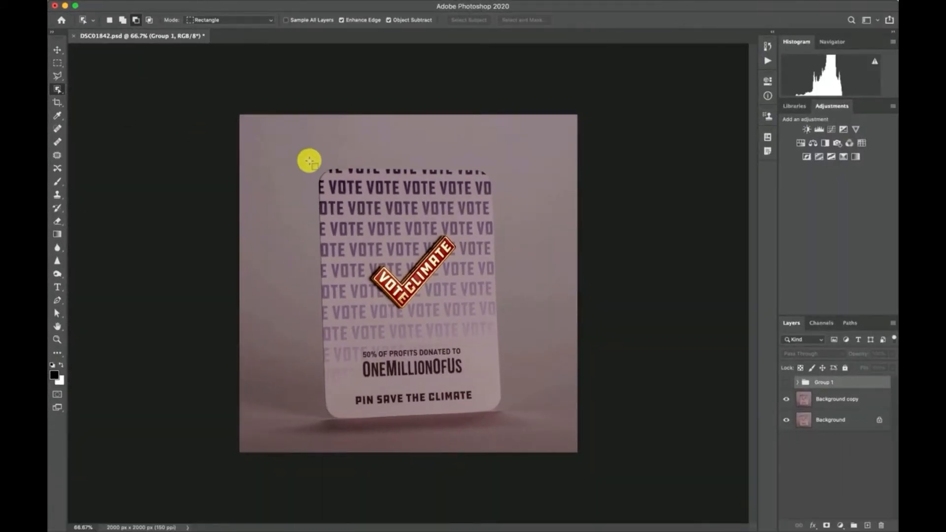
drag(305, 158, 525, 424)
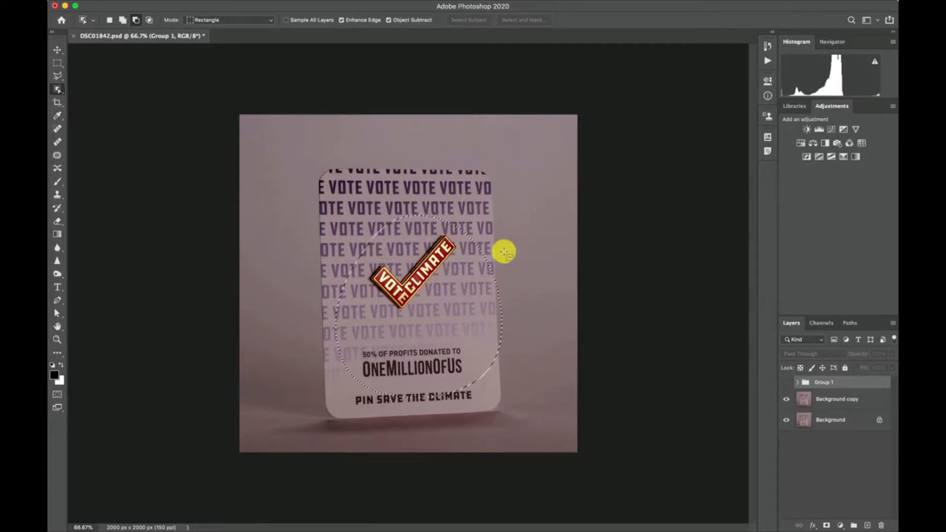
Step: Target the Background copy layer, clear the selection, and select the card again with a rectangular Object Selection frame
click(803, 399)
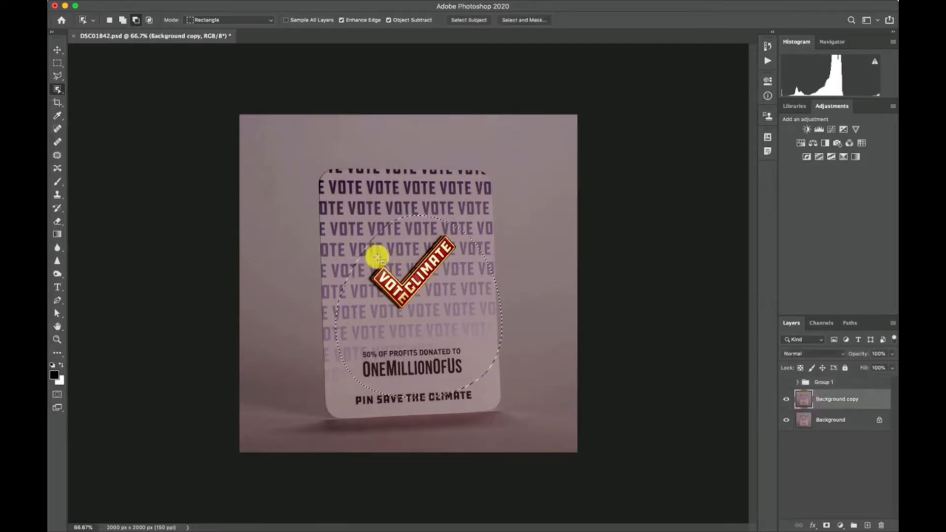
key(super+d)
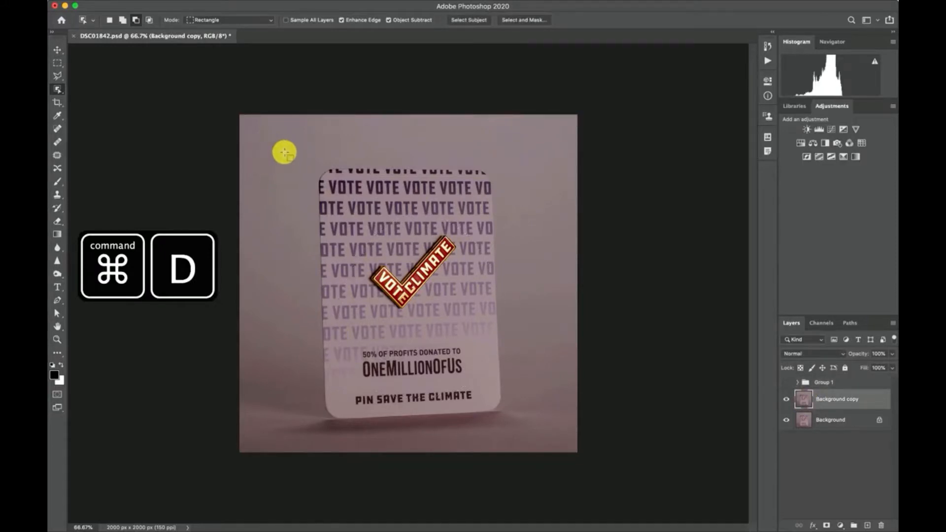
drag(312, 160, 509, 429)
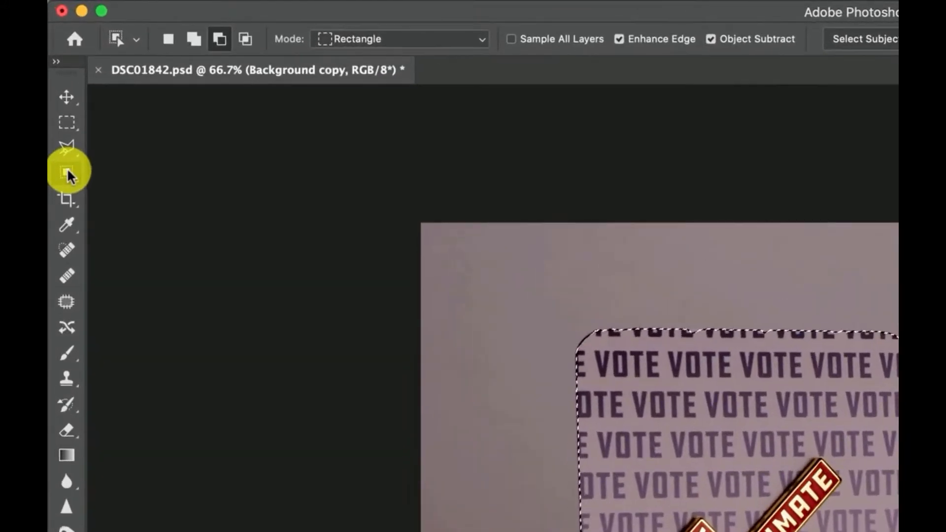
Step: Select the card automatically using Select Subject with the Quick Selection tool
right_click(69, 175)
click(138, 190)
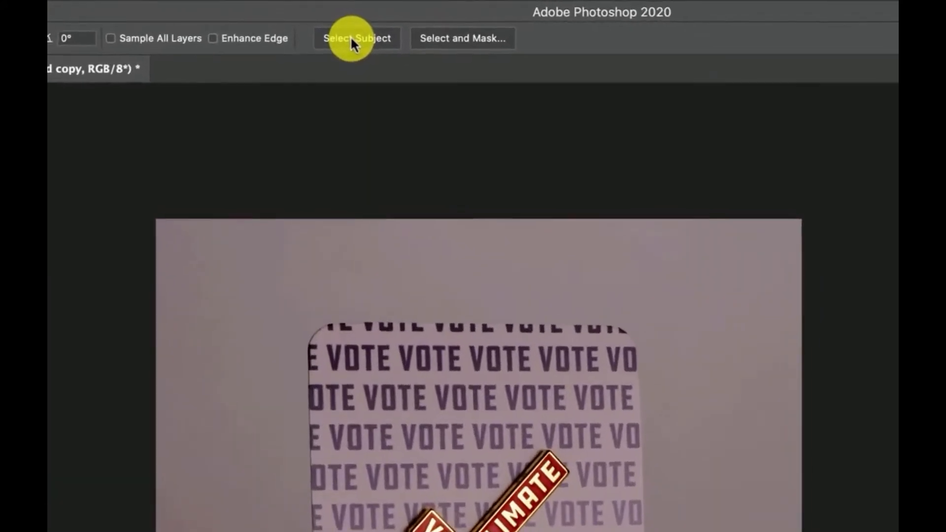
click(344, 21)
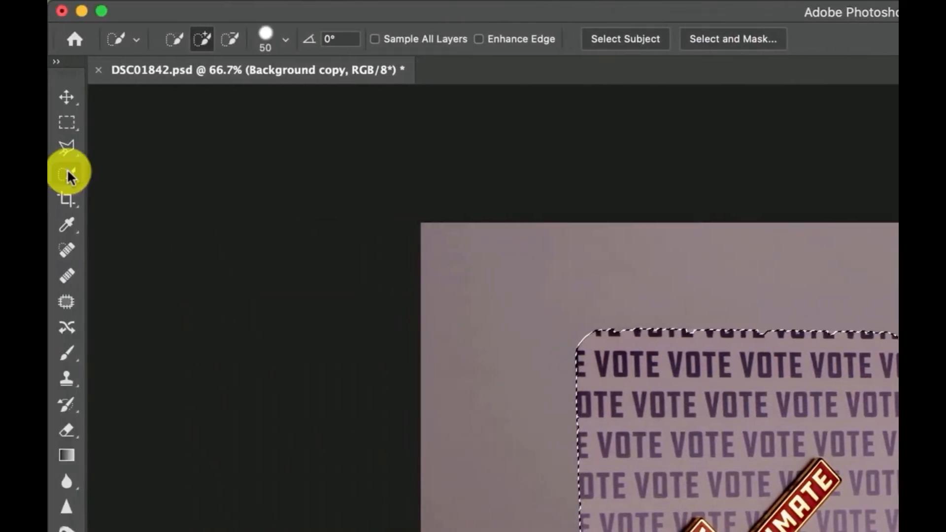
Step: Return to the Object Selection tool and examine the selection outline along the card's upper edge at 300% zoom
right_click(68, 172)
click(118, 172)
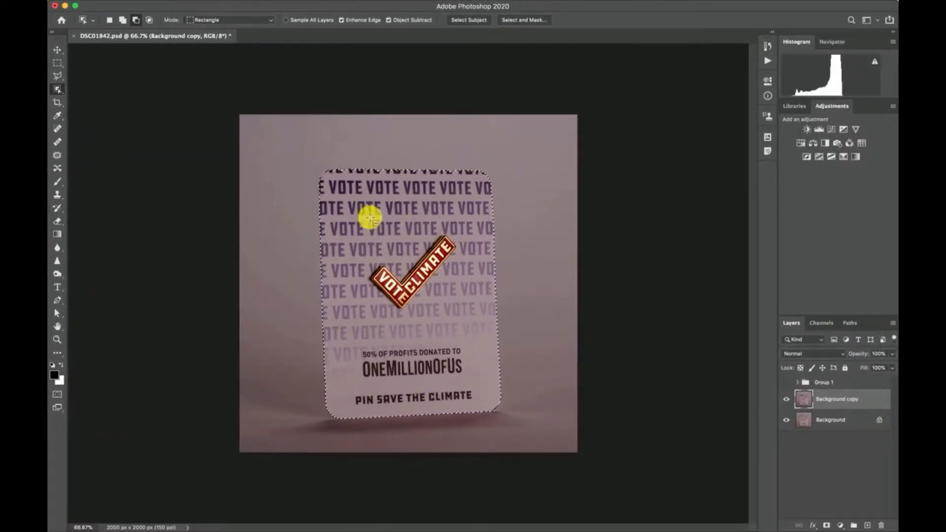
key(super+plus)
key(super+plus)
key(super+plus)
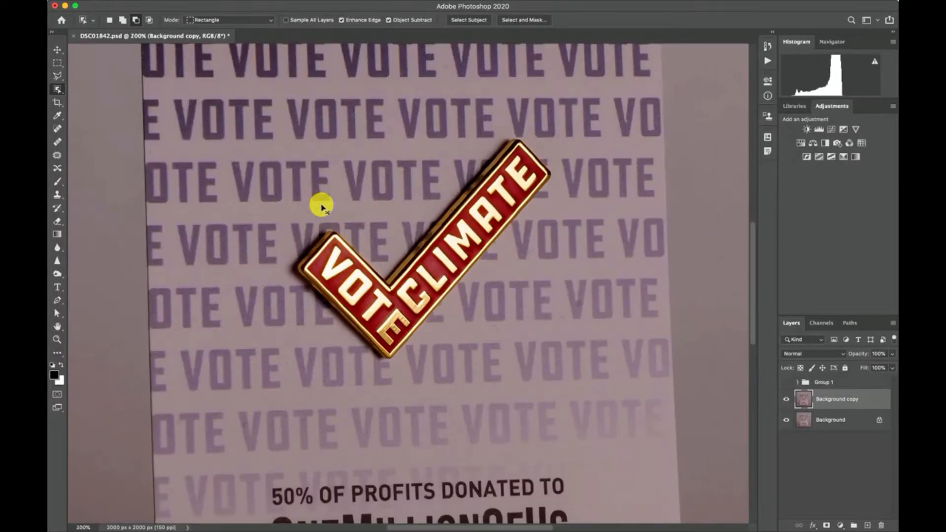
scroll(547, 218, up, 10)
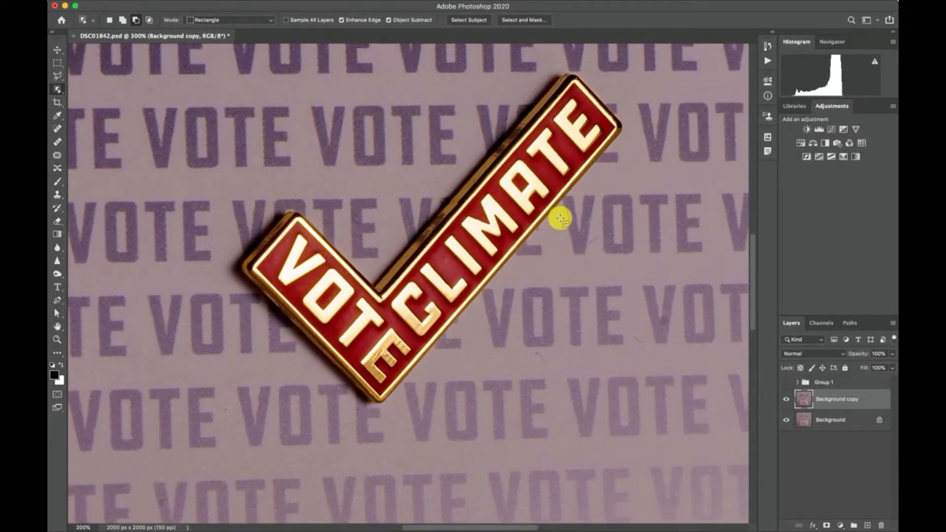
scroll(548, 218, left, 10)
scroll(560, 218, right, 5)
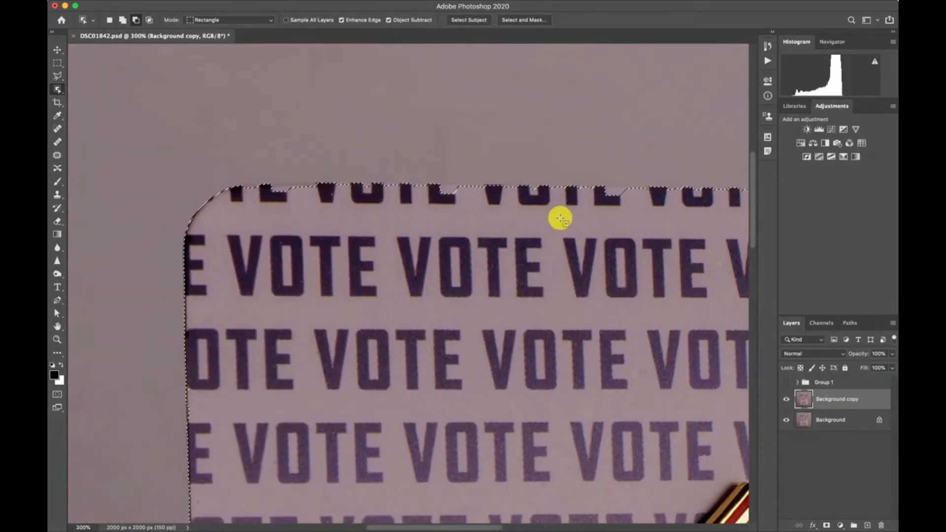
key(super+plus)
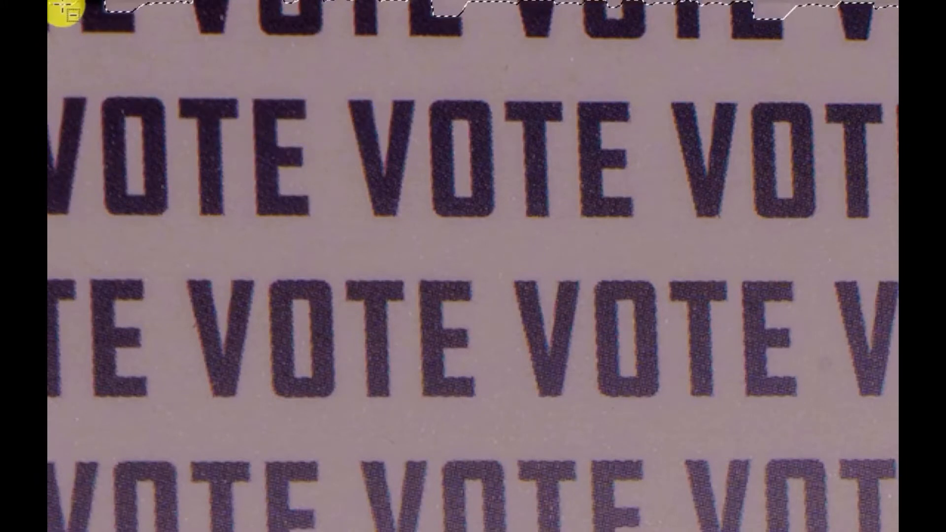
drag(64, 11, 150, 118)
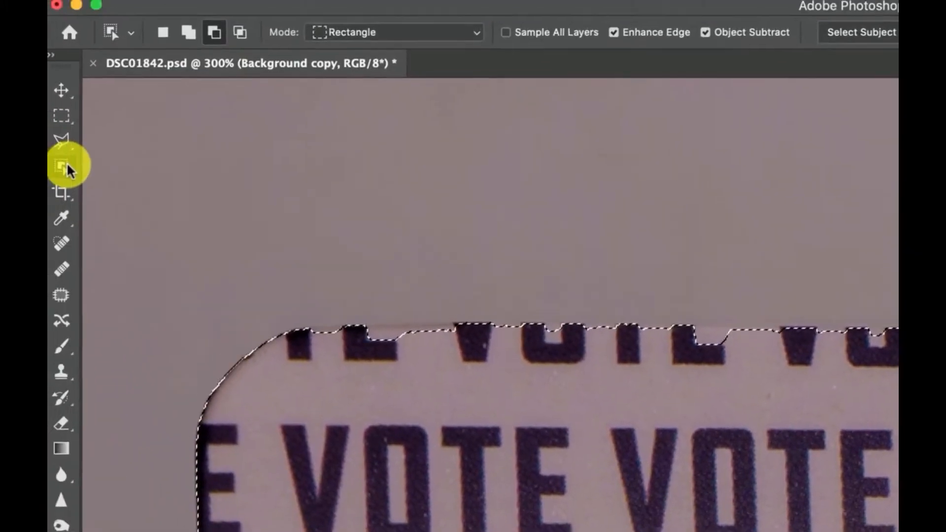
Step: Activate the Quick Selection tool and toggle its mode between adding to and subtracting from the selection
click(70, 173)
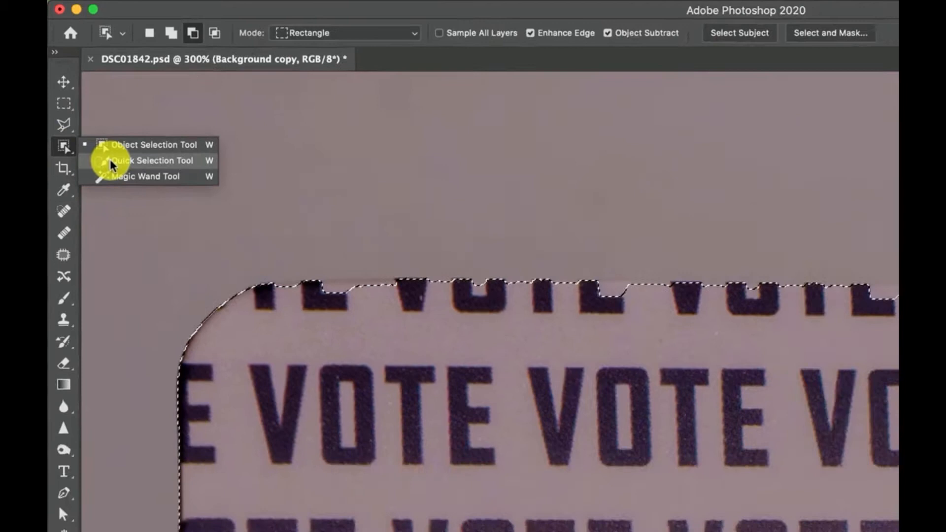
click(114, 190)
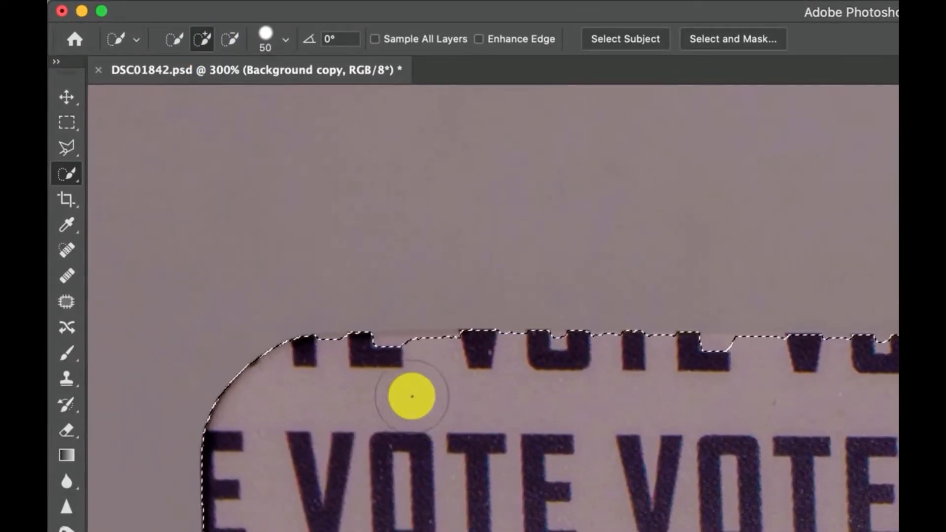
key(alt)
key(alt)
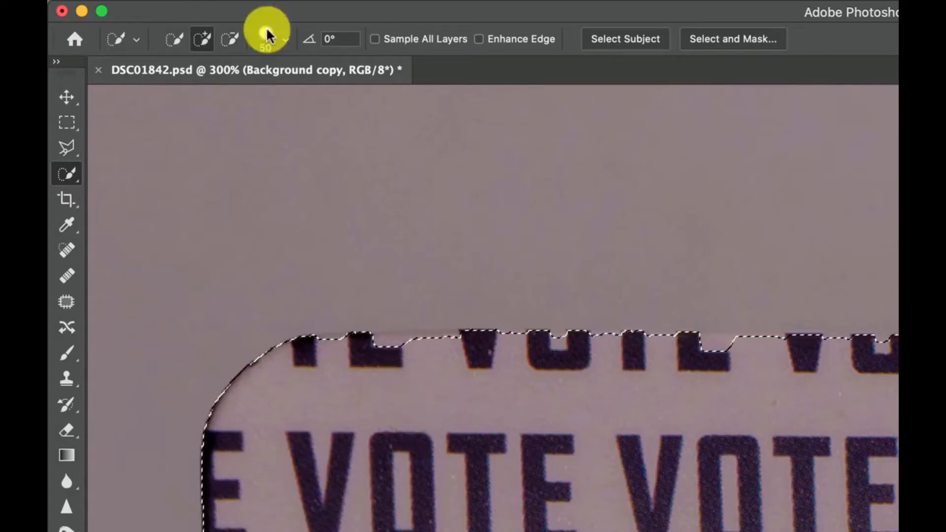
key(alt)
key(alt)
key(alt)
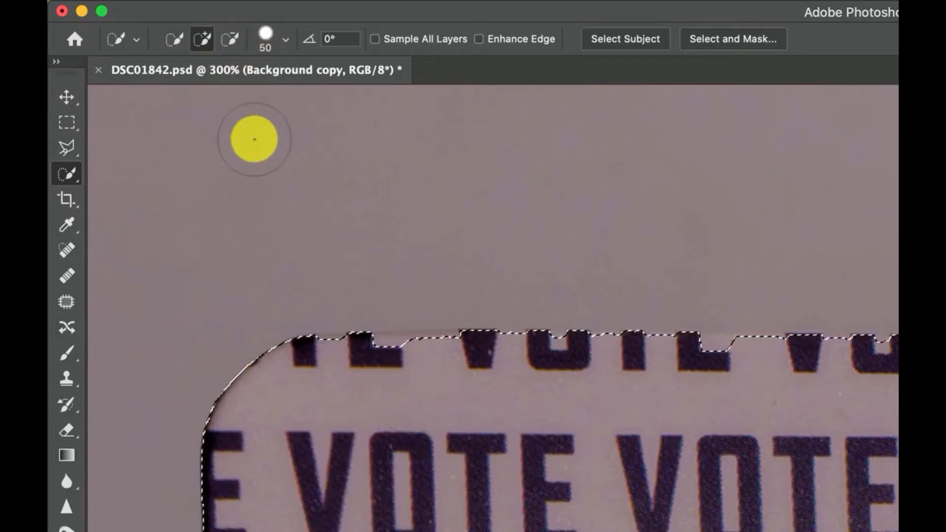
key(alt)
key(alt)
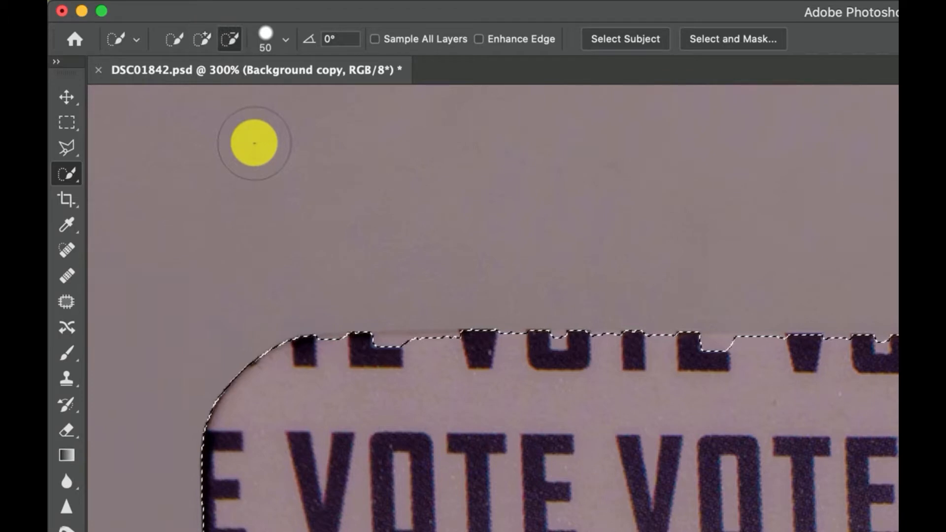
Step: Add the missed notches around the cropped lettering along the card's upper edge to the selection with a 50 px brush
click(285, 35)
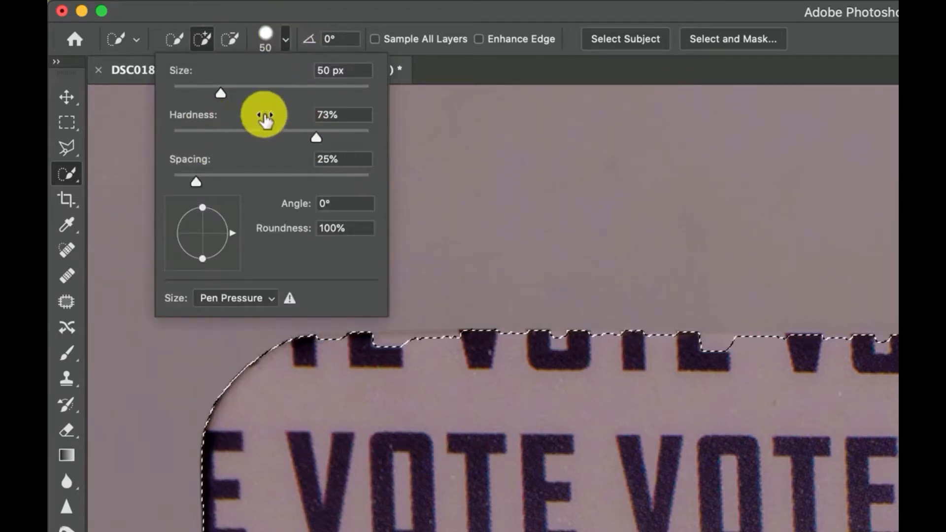
click(287, 44)
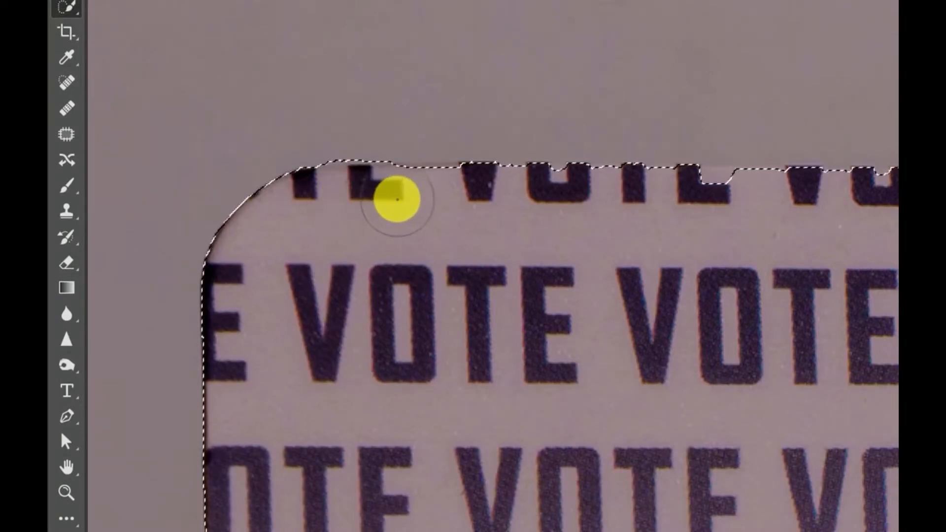
drag(430, 199, 656, 201)
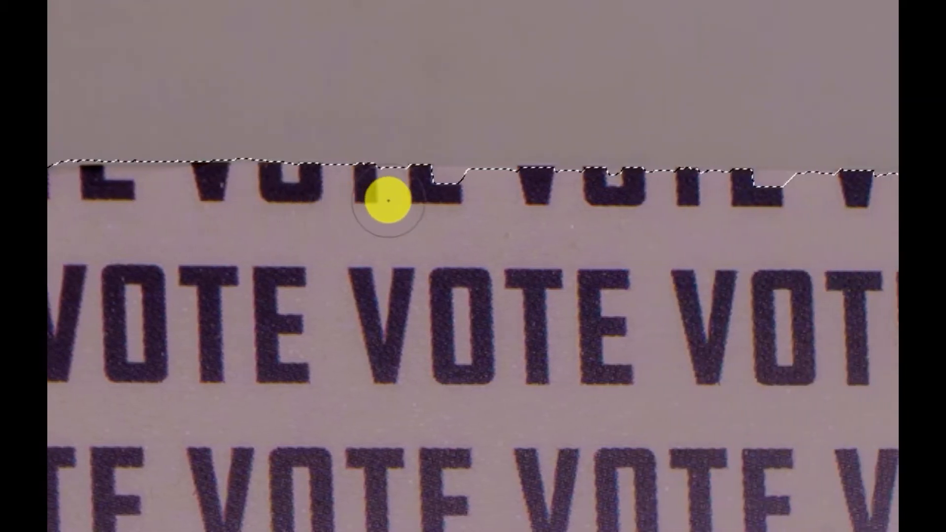
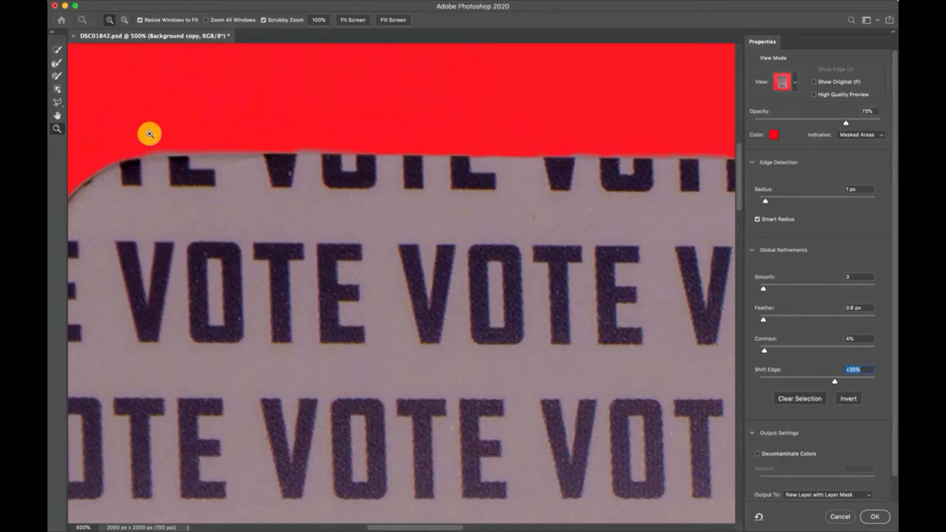
Step: Refine the selection along the card's upper edge with a 25 px brush and output it as a new layer with a layer mask
click(126, 21)
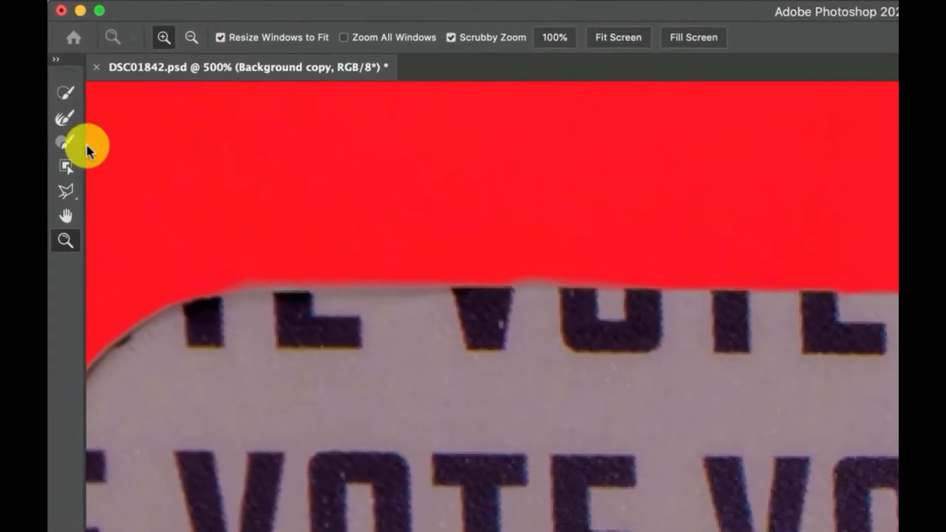
click(58, 89)
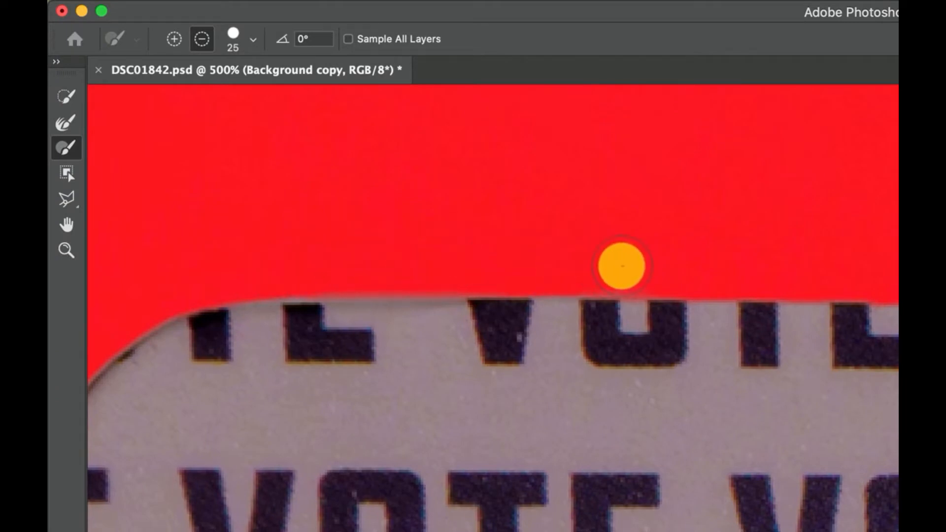
scroll(799, 251, right, 5)
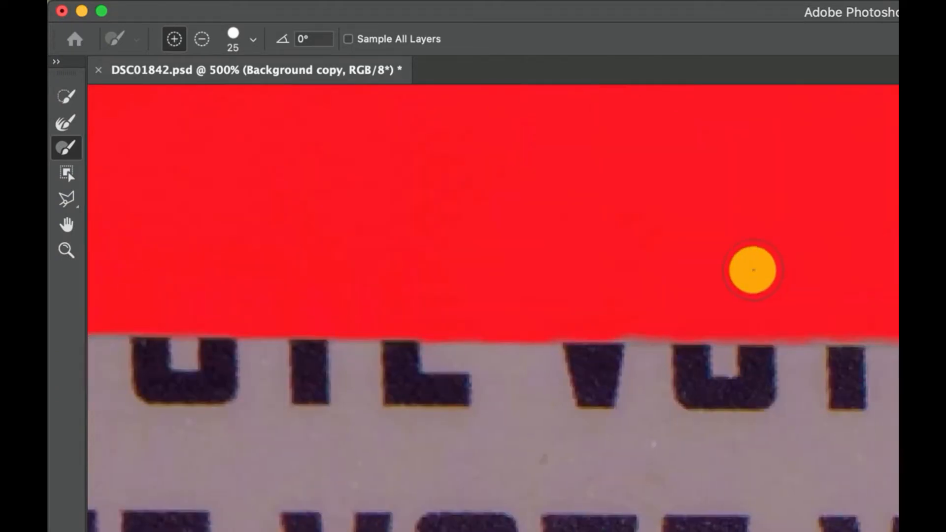
key(alt)
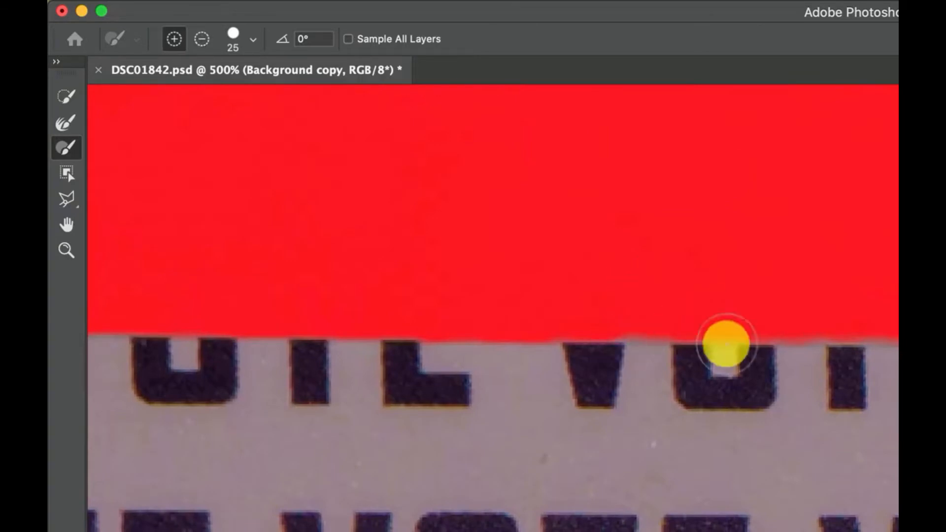
key(super+0)
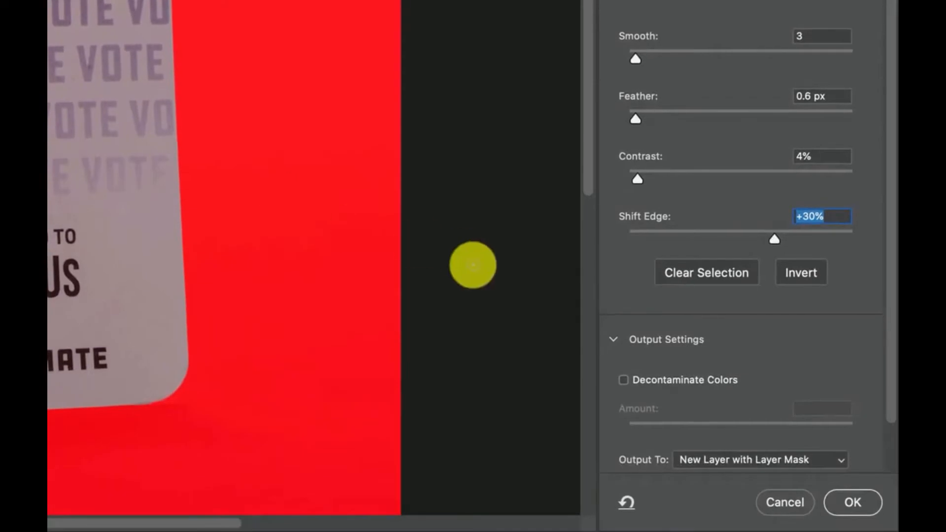
click(863, 498)
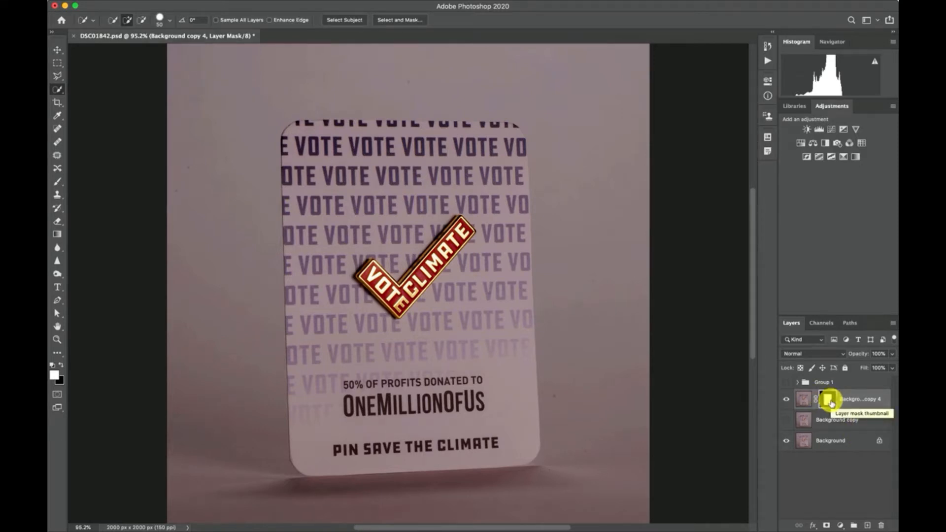
Step: Load the masked card layer's mask as a selection around the card
right_click(831, 402)
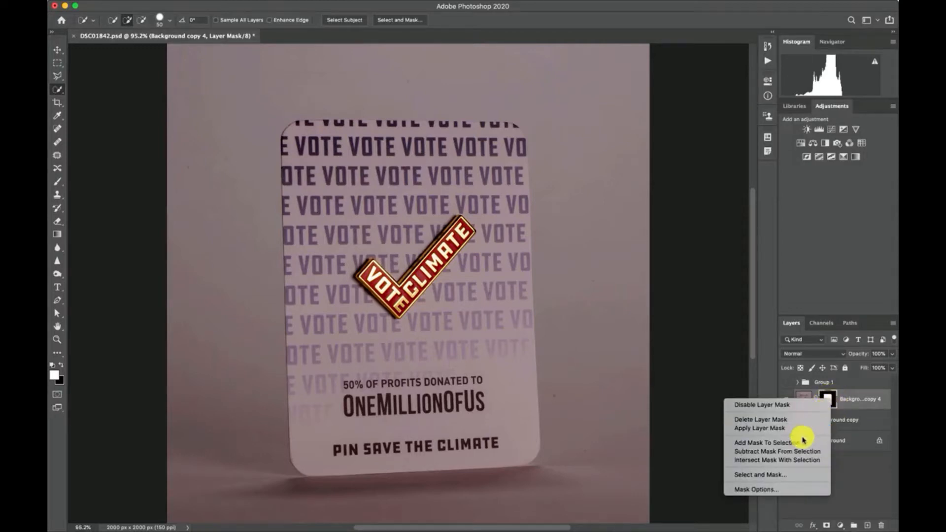
click(784, 443)
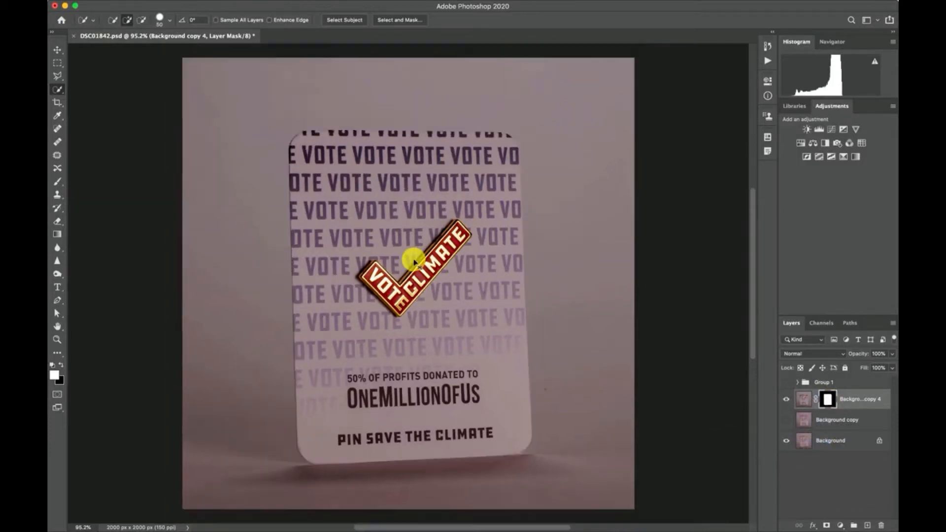
key(super+minus)
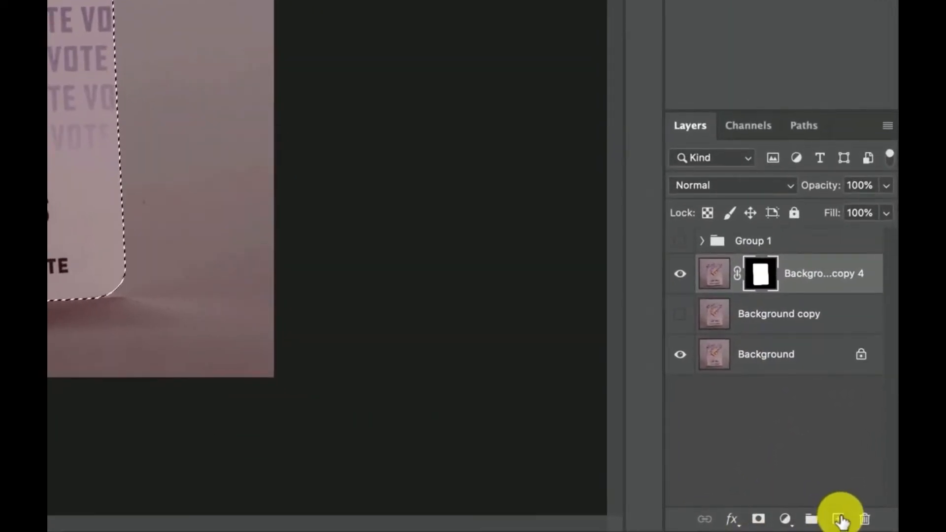
Step: Create a new empty layer and place it directly beneath the masked card layer
click(868, 525)
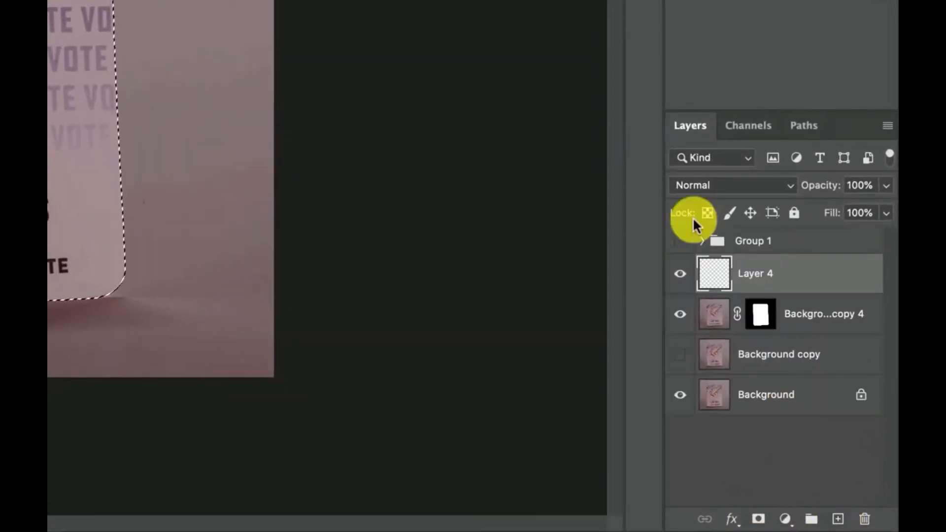
drag(712, 276, 714, 327)
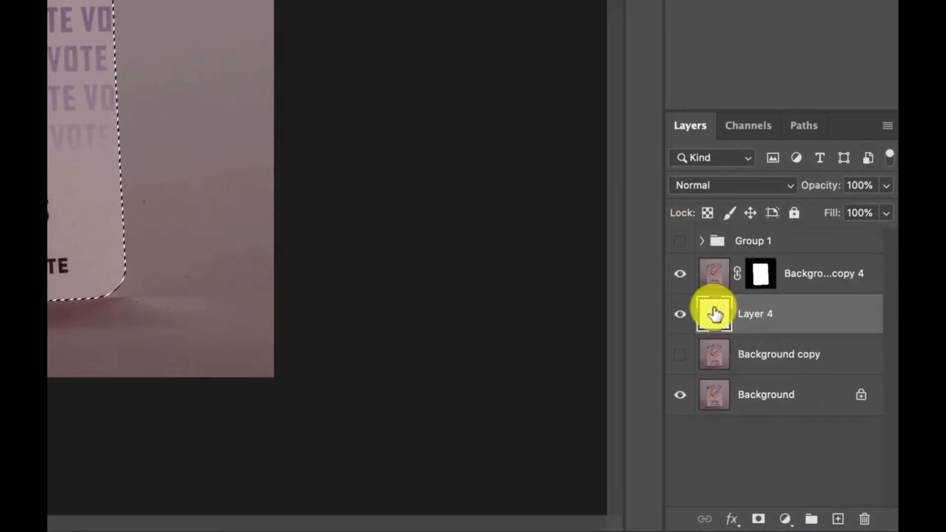
right_click(714, 312)
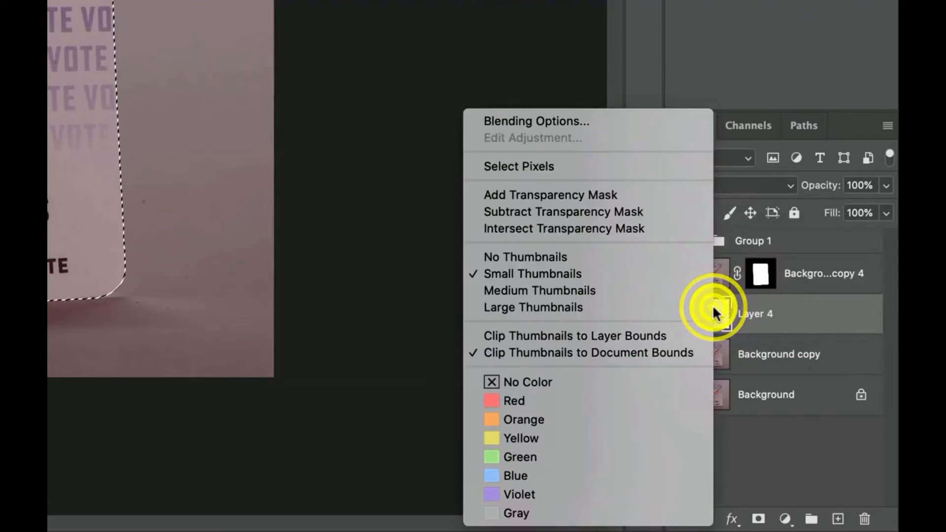
key(Escape)
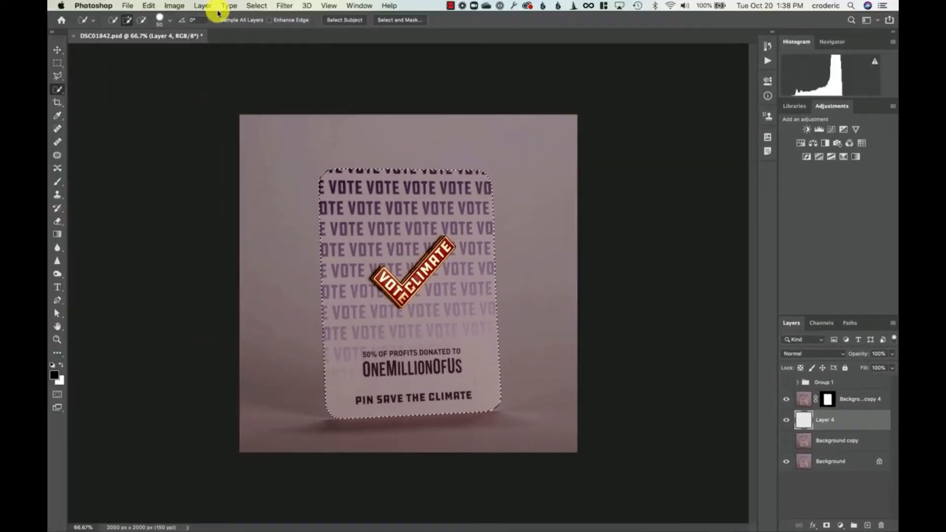
Step: Clear the selection and fill the new layer with cyan (H 184, S 41, B 100) in Normal mode at 100% opacity
key(super+d)
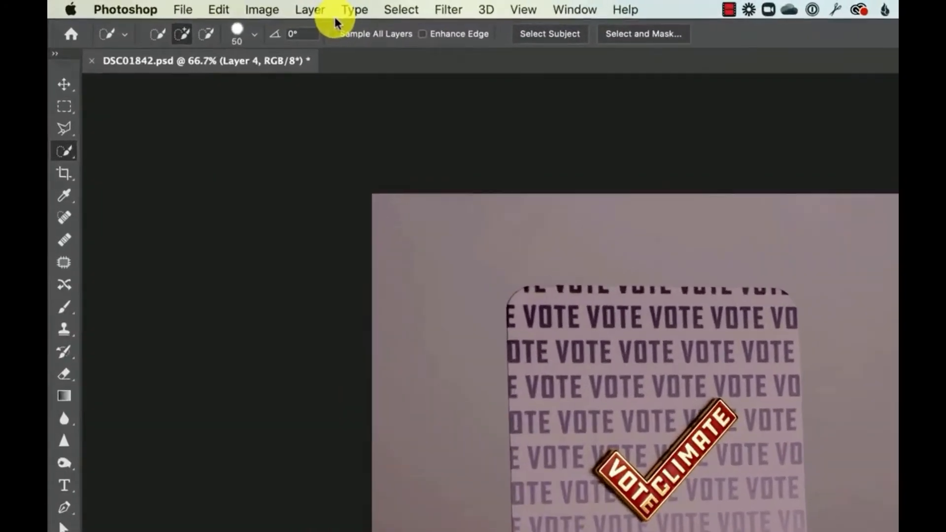
click(151, 5)
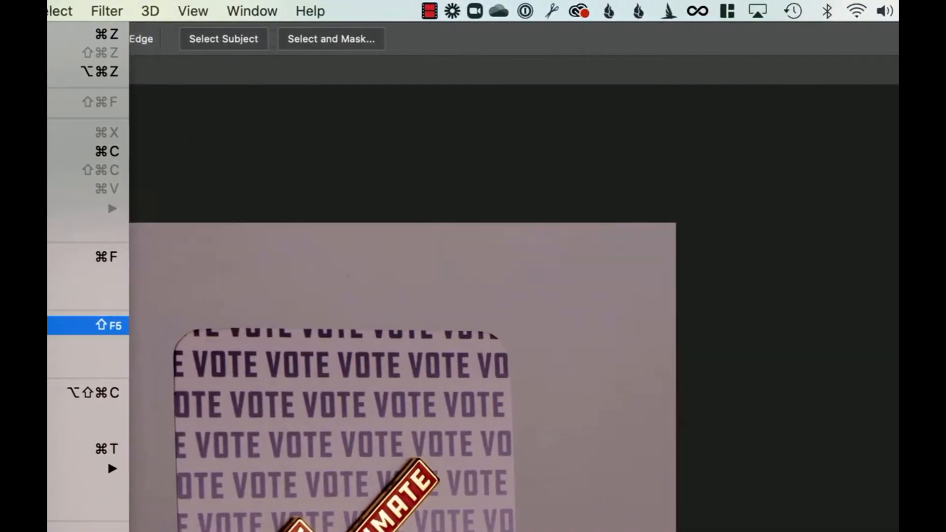
click(259, 325)
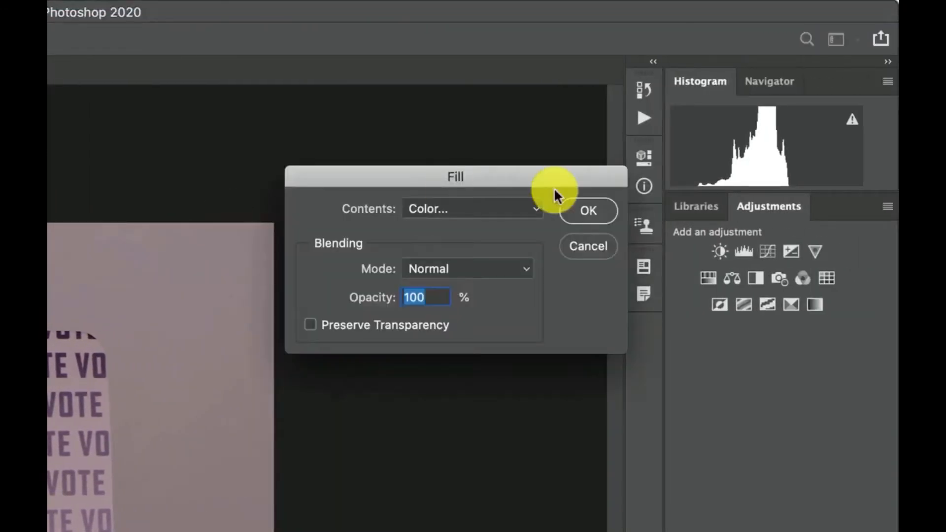
click(459, 219)
click(471, 208)
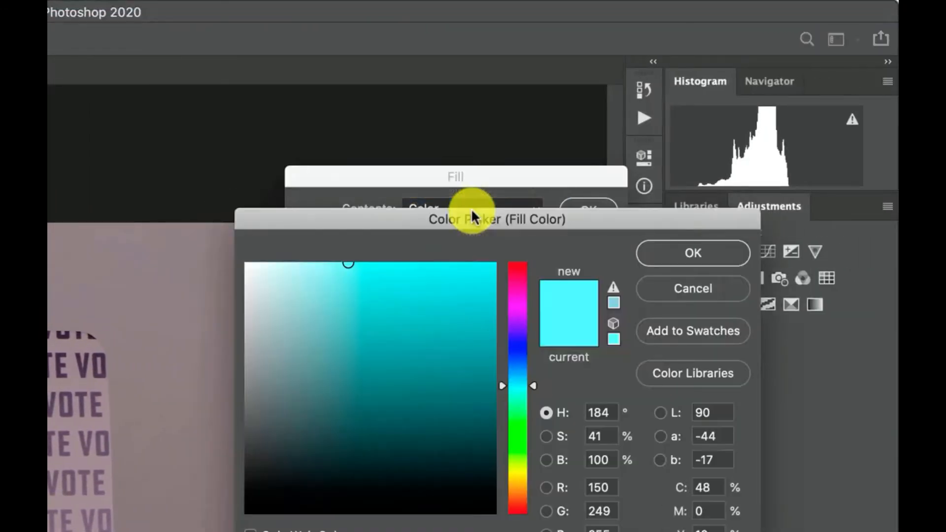
click(674, 251)
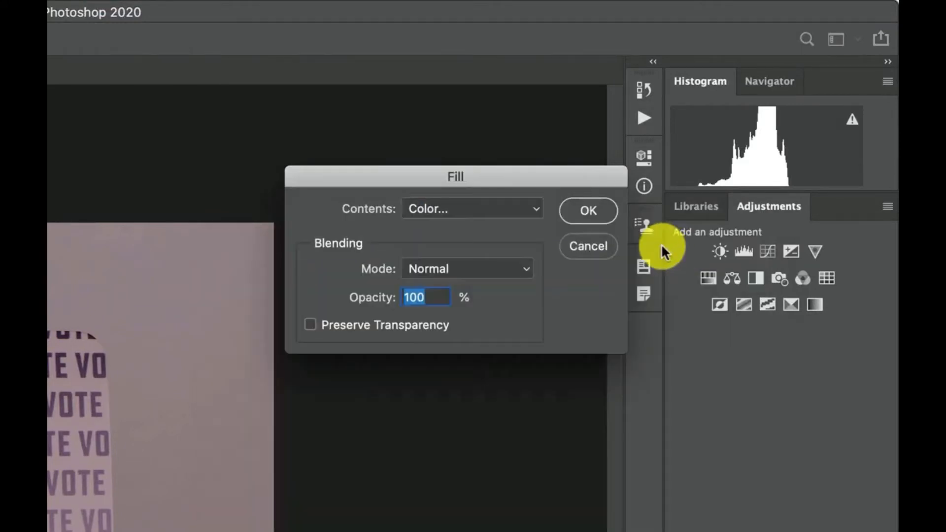
click(588, 217)
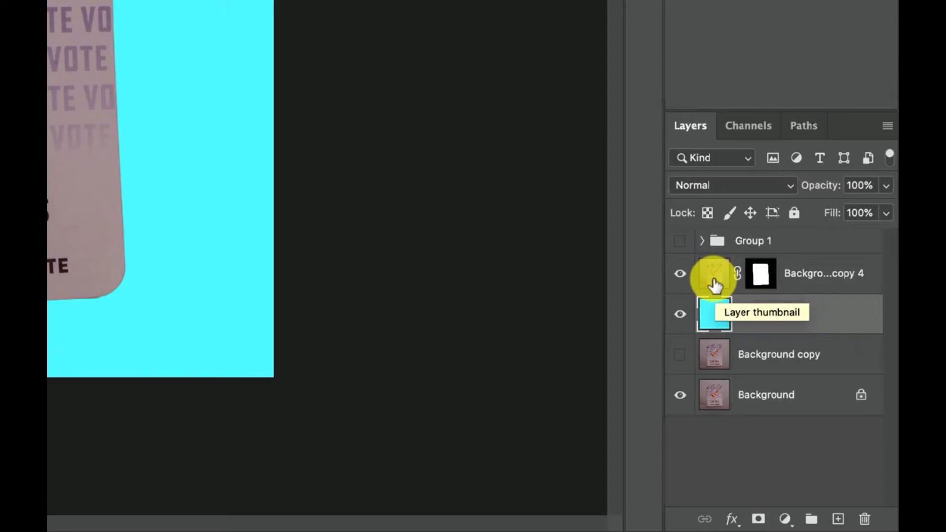
Step: Try lowering the masked card layer's opacity to about 63%, and restore it to 100%
click(761, 283)
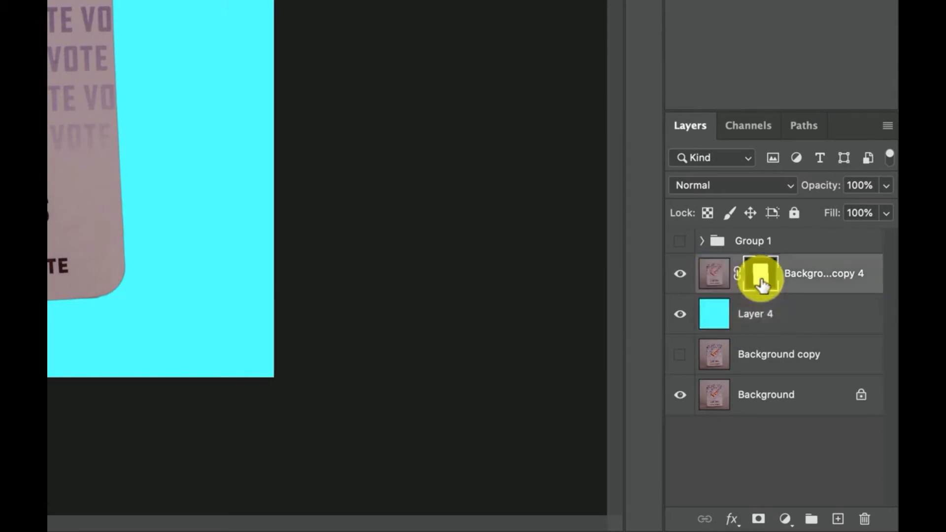
click(886, 185)
drag(843, 207, 836, 212)
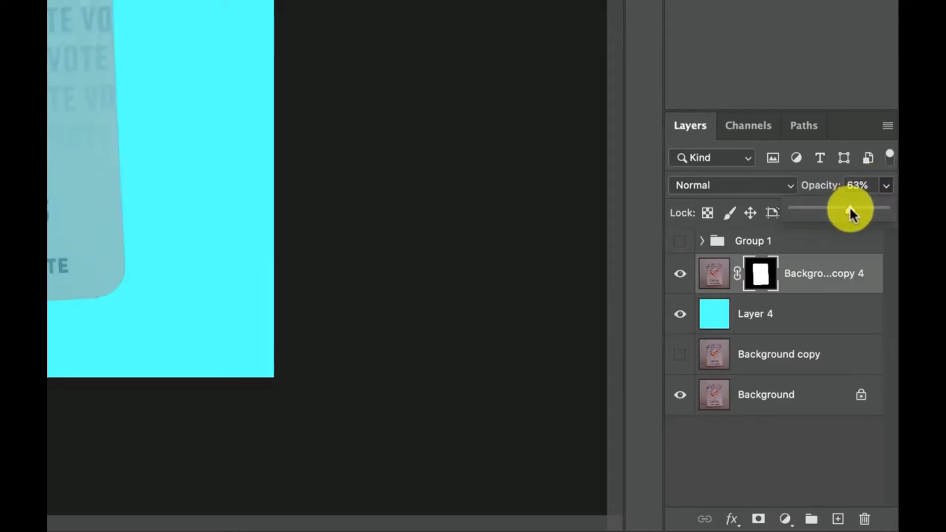
drag(850, 208, 891, 240)
click(886, 213)
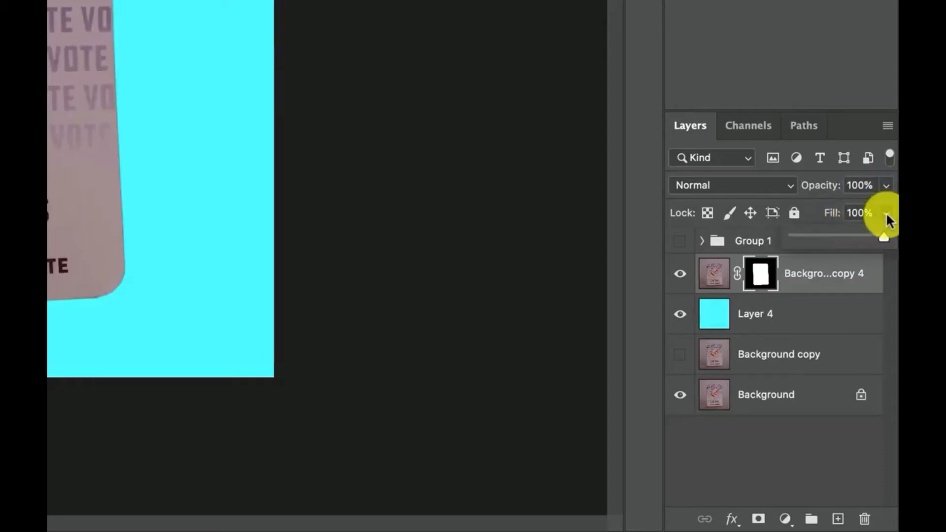
click(887, 212)
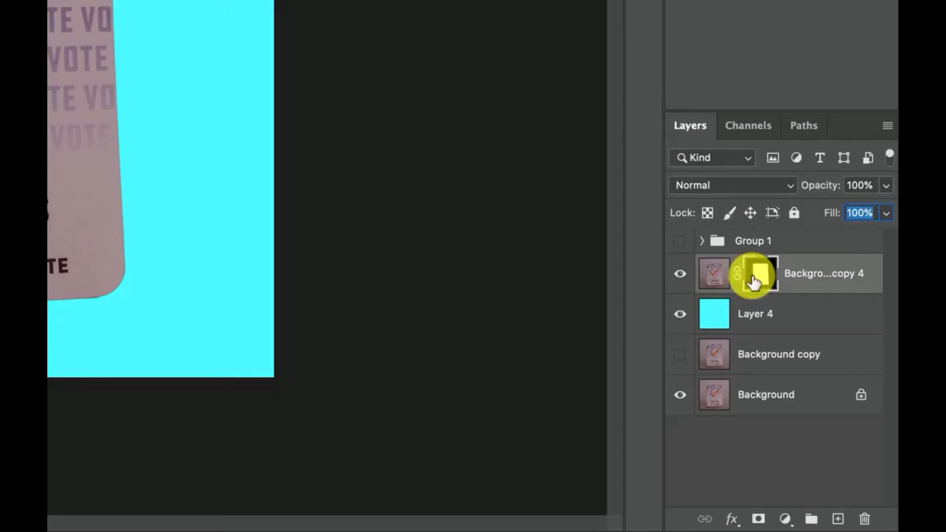
Step: Invert the card layer's mask to swap card and background visibility, and invert it back
key(super+i)
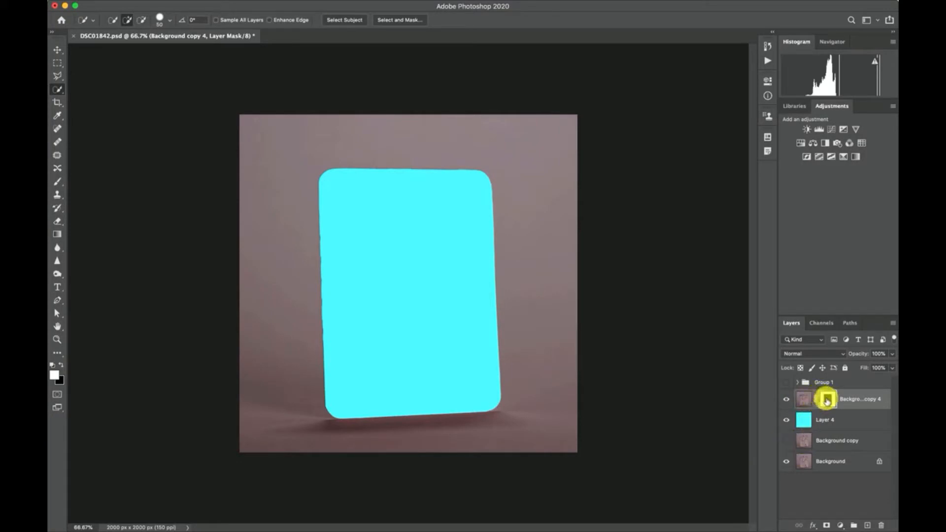
key(ctrl+i)
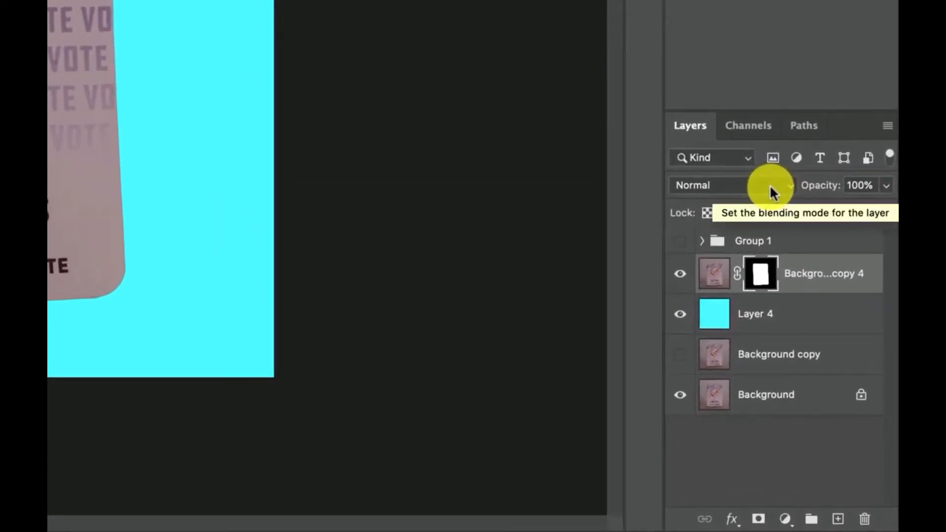
Step: Set the cyan layer's blending mode to Vivid Light and reduce its fill to 41%
click(713, 317)
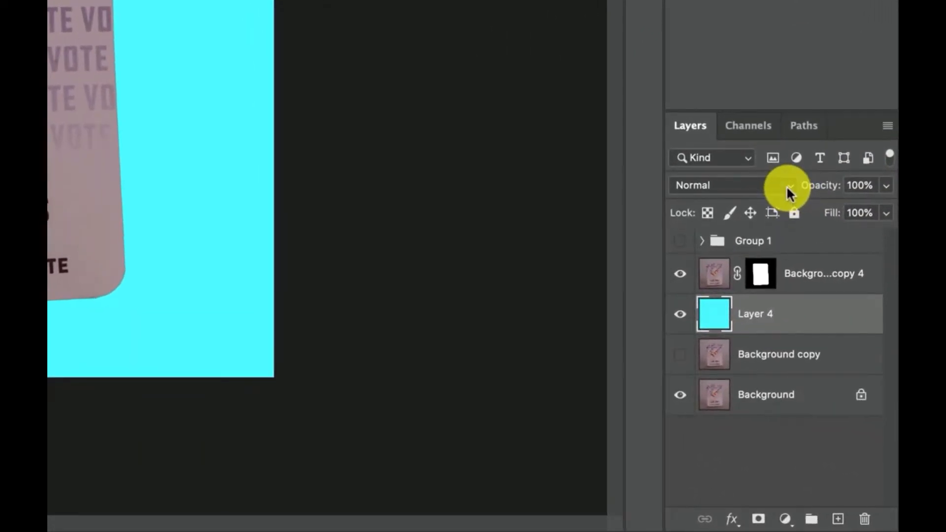
click(841, 354)
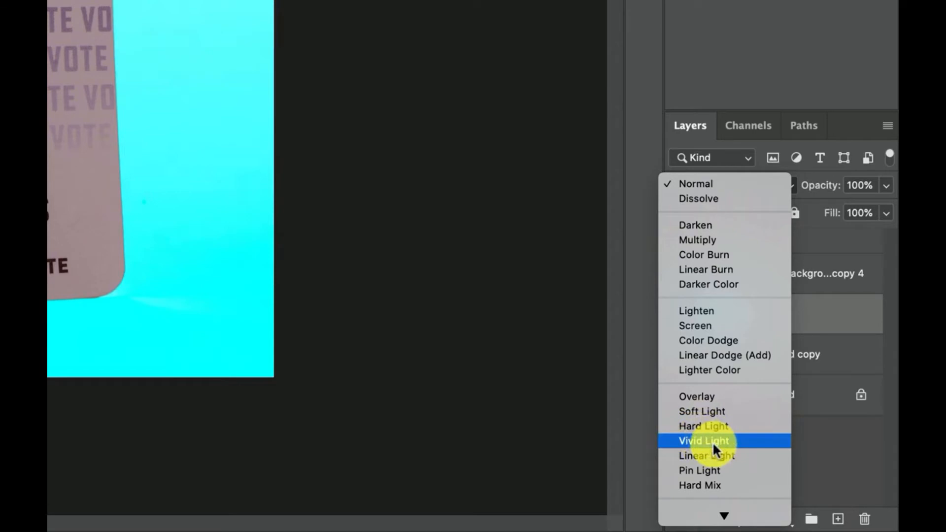
click(713, 442)
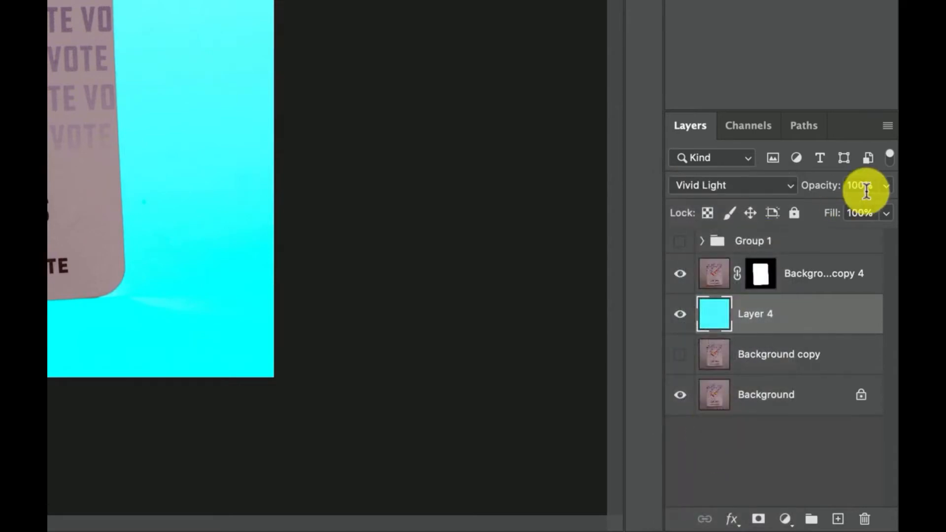
click(886, 213)
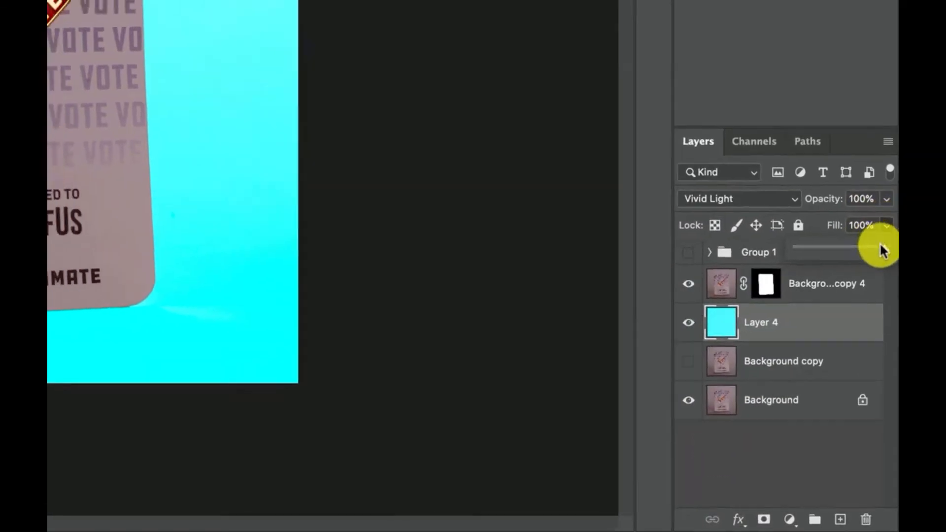
drag(882, 236, 877, 239)
drag(886, 357, 868, 382)
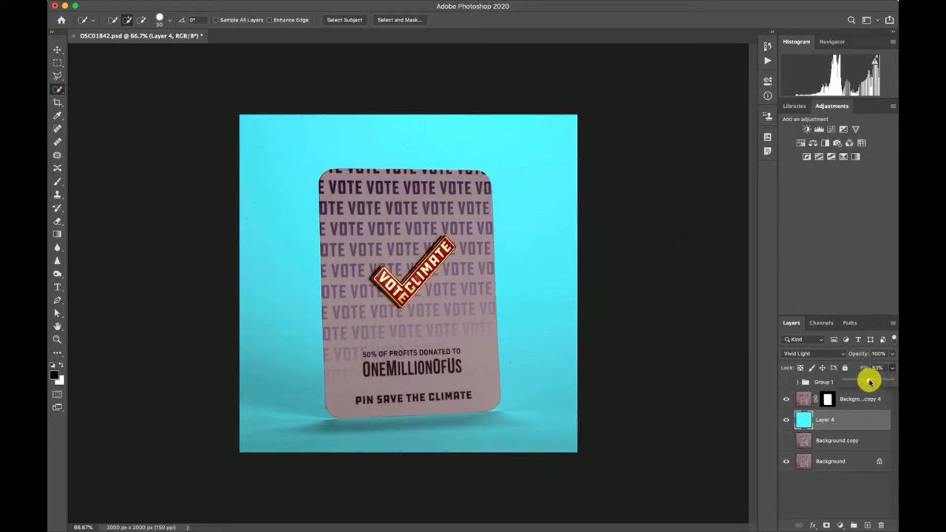
drag(859, 383, 864, 382)
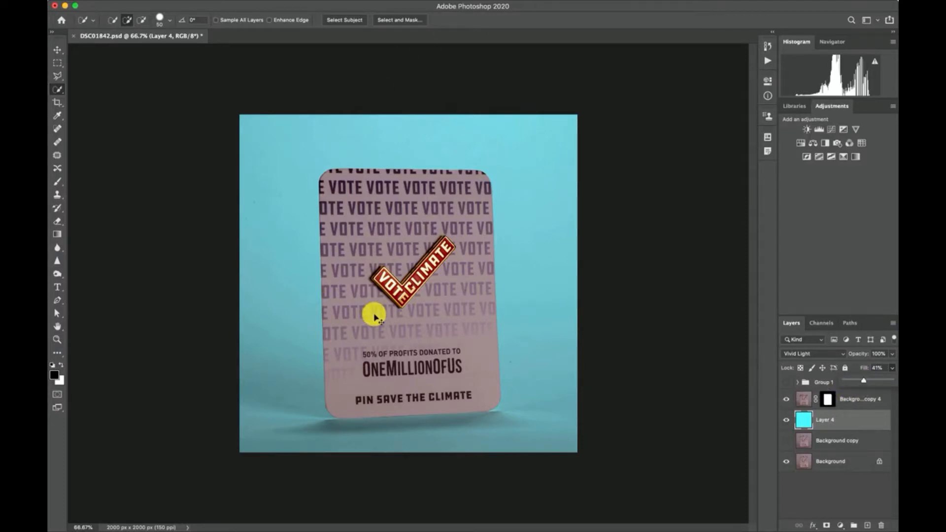
Step: Target the masked card layer's mask and set up the Brush tool with black as the foreground colour
scroll(375, 317, up, 5)
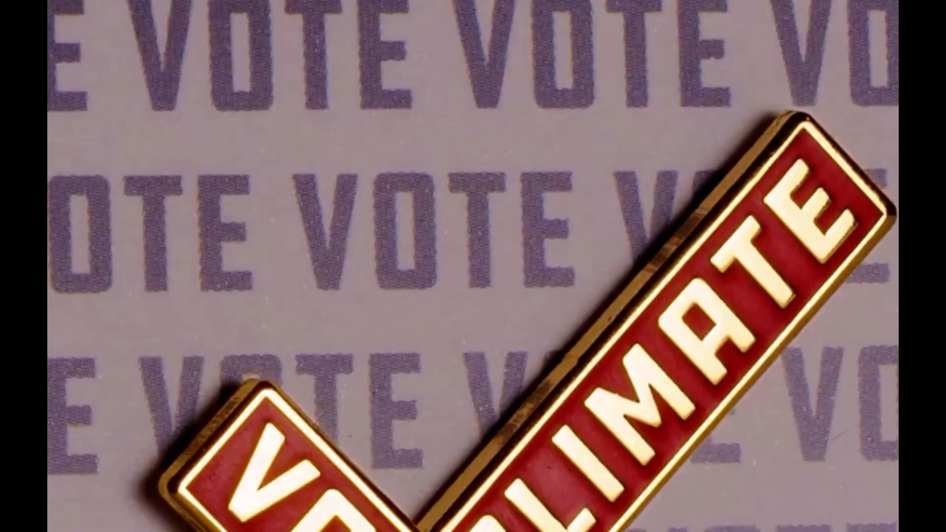
drag(457, 123, 570, 199)
drag(463, 444, 419, 399)
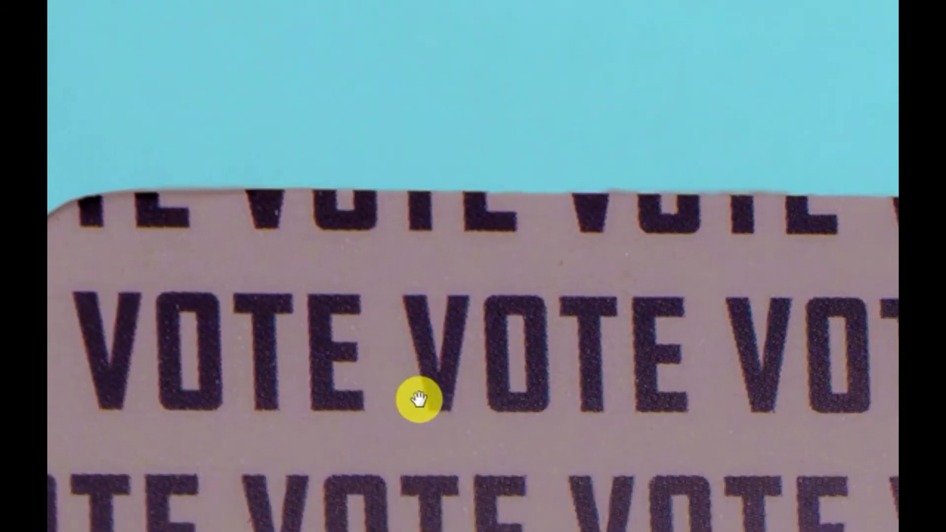
key(ctrl+plus)
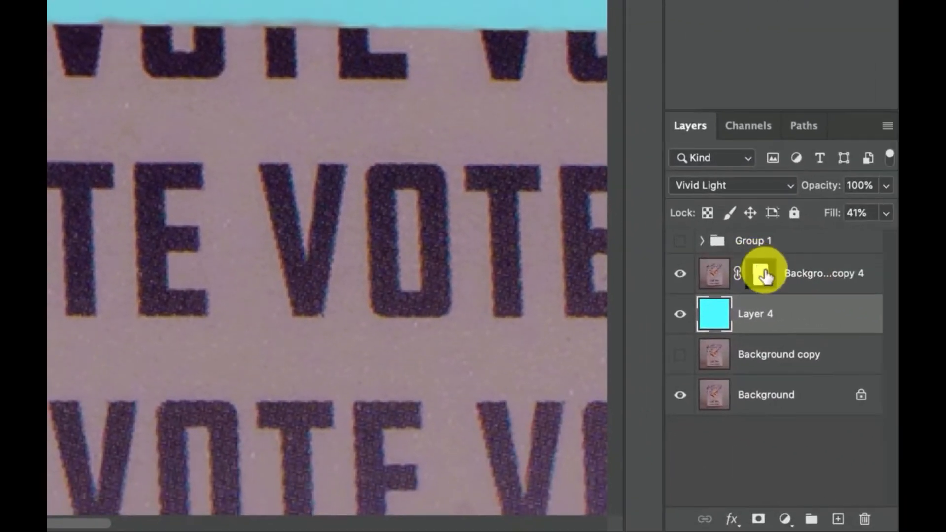
click(761, 276)
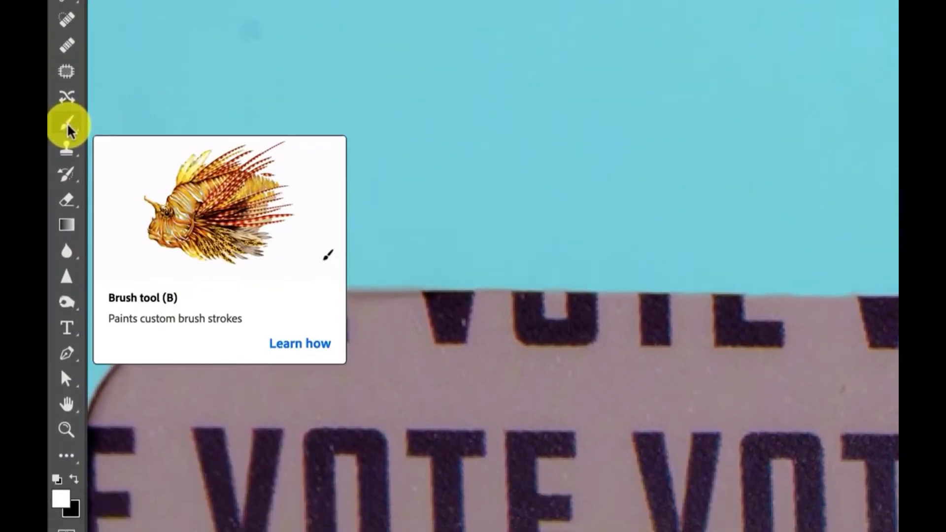
click(67, 20)
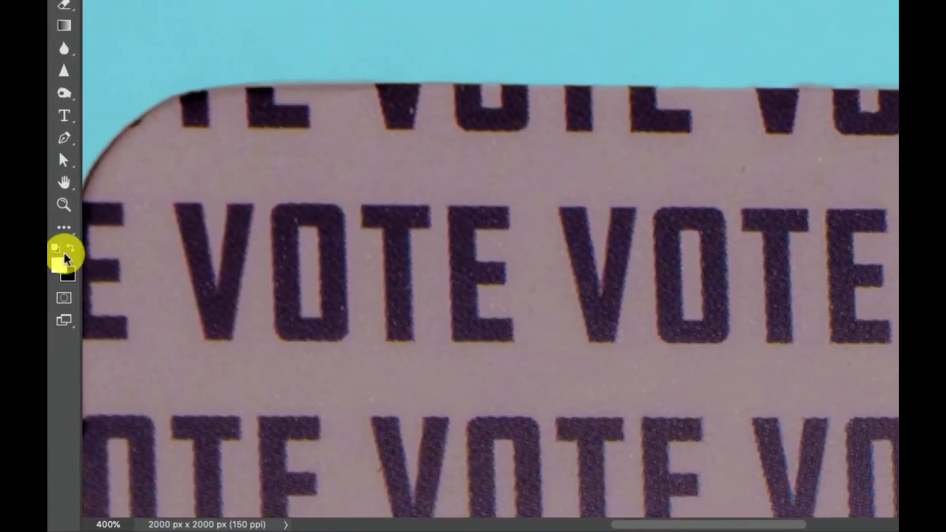
click(62, 366)
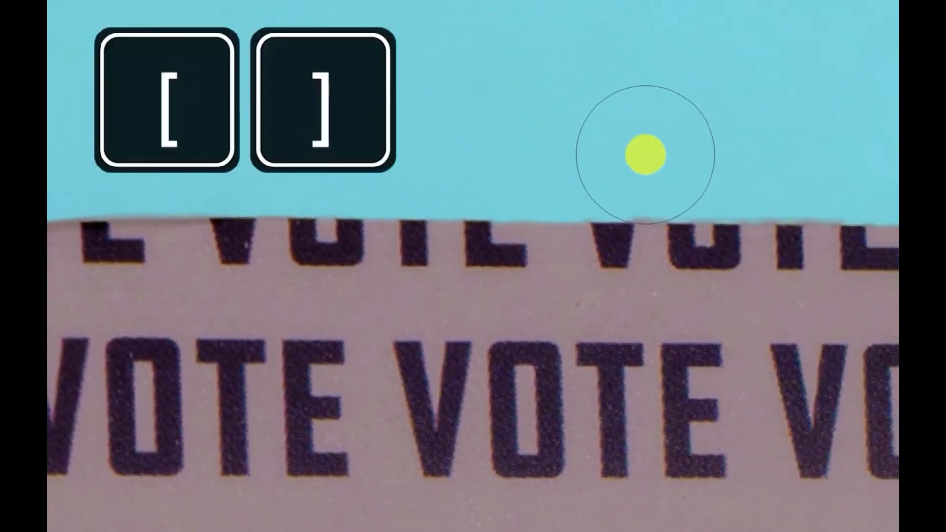
Step: Reduce the brush size to 35 px and paint black on the mask to clean up the card's top edge
key(bracketleft)
key(bracketright)
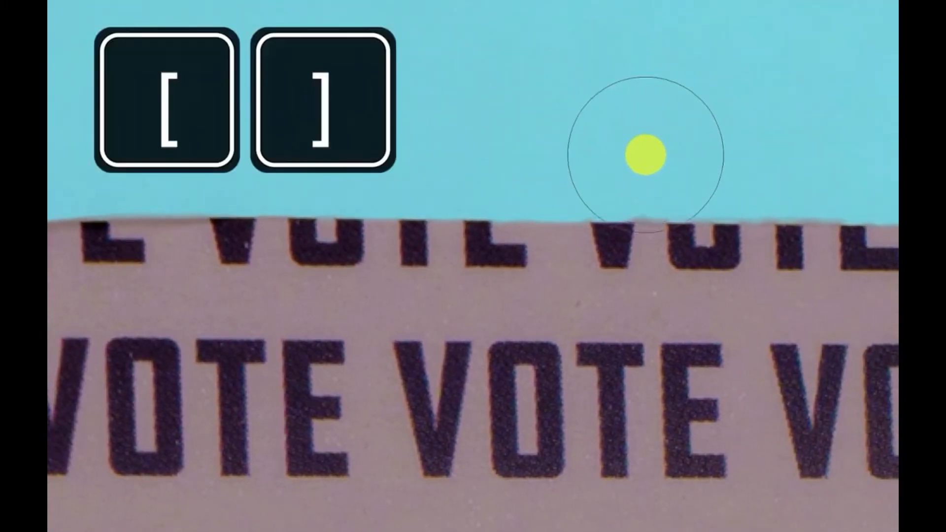
key(bracketleft)
key(bracketleft)
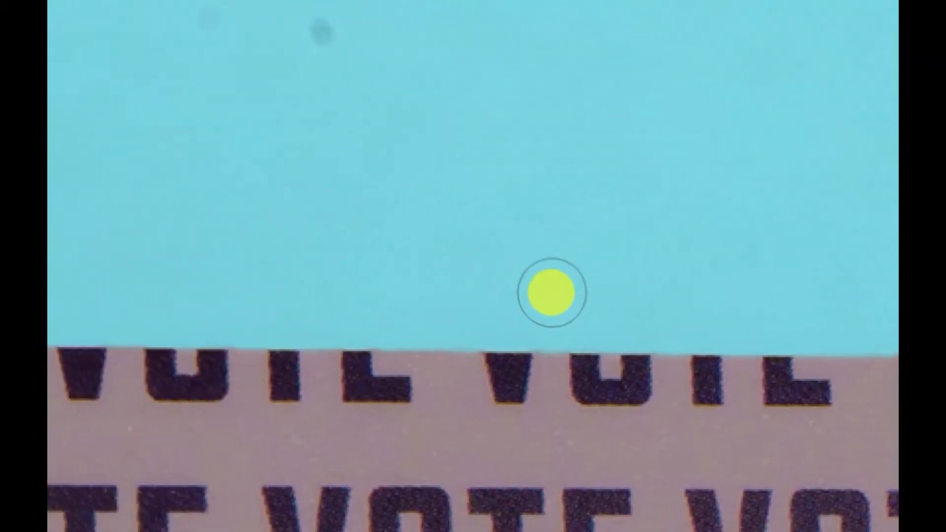
scroll(552, 293, left, 2)
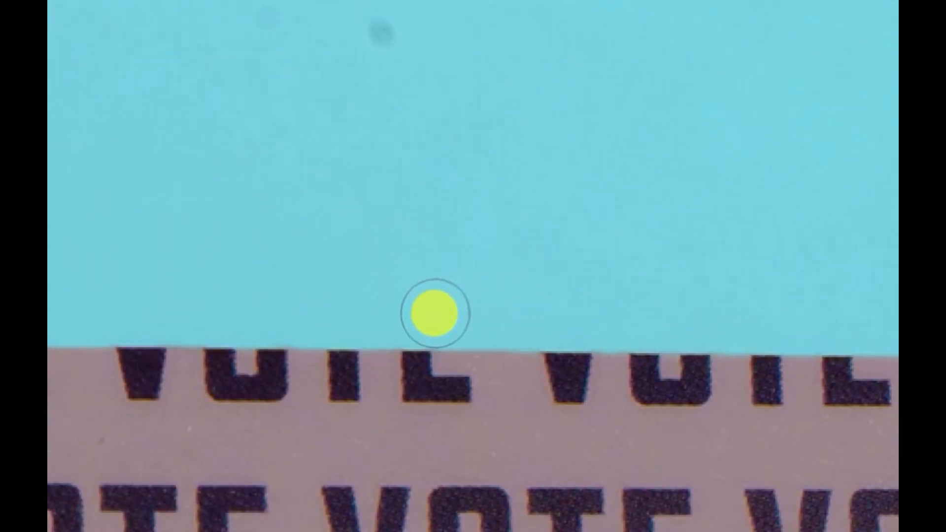
click(498, 324)
Step: Check the brush's size and hardness, and paint out the rough top edge of the card near its upper-right rounded corner
click(187, 43)
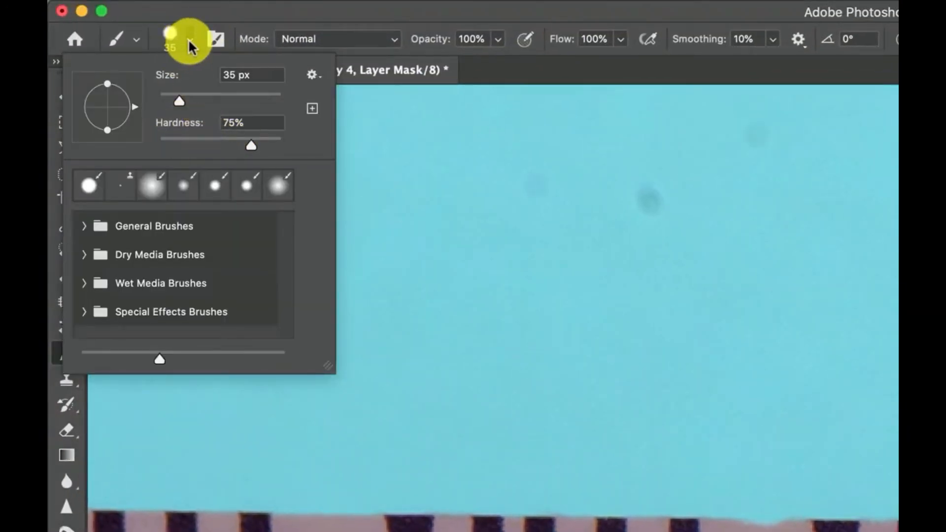
click(188, 38)
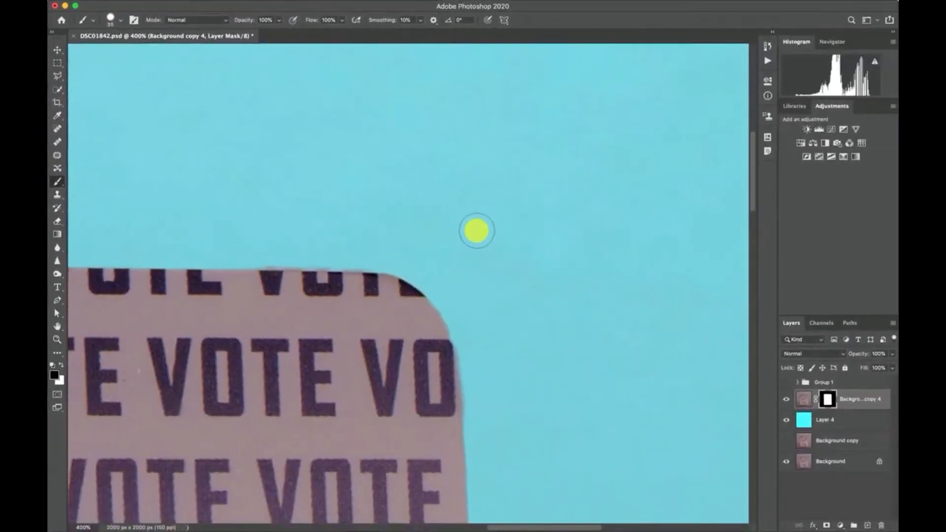
scroll(477, 230, left, 5)
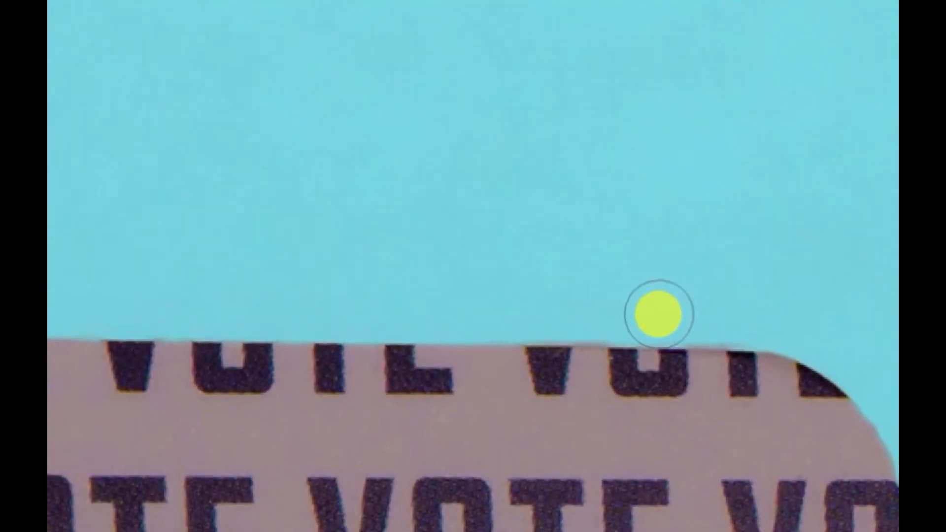
scroll(347, 311, right, 7)
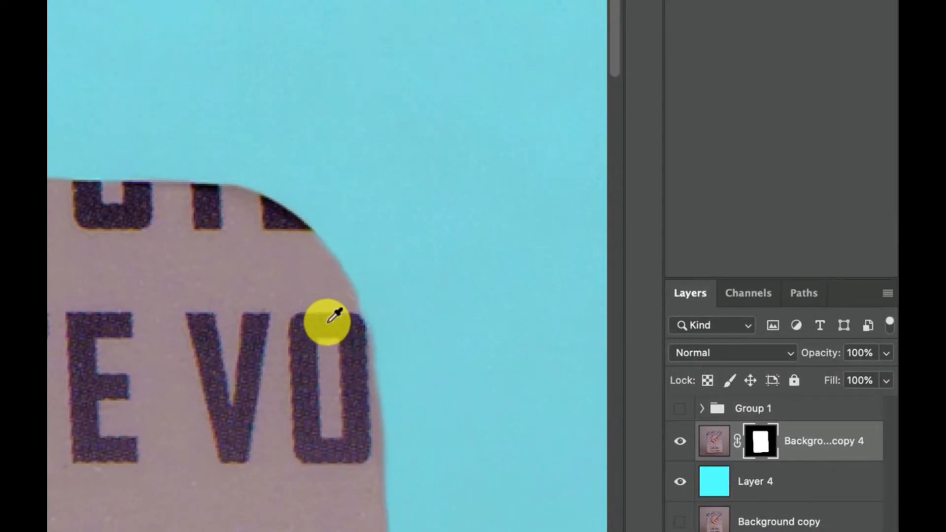
Step: Switch the foreground and background colours between black and white, leaving white as the colour for painting on the mask
key(x)
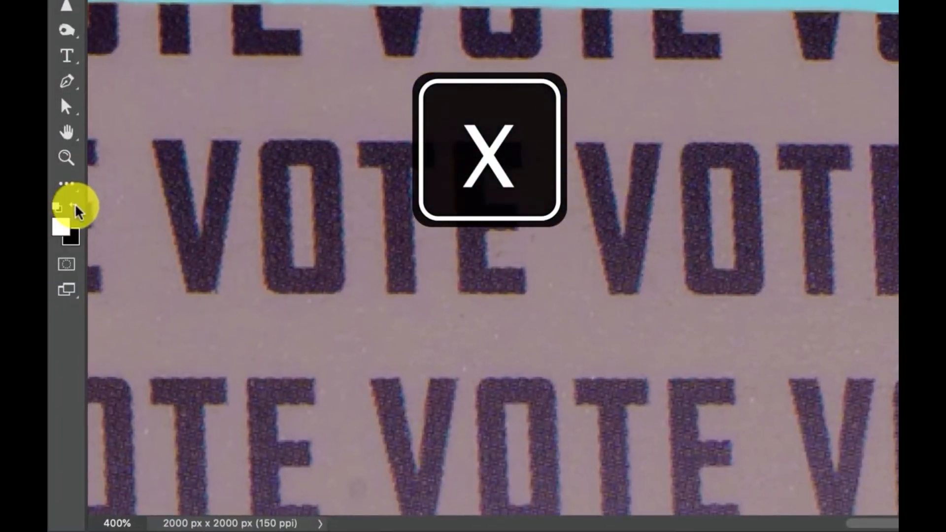
click(76, 208)
click(77, 209)
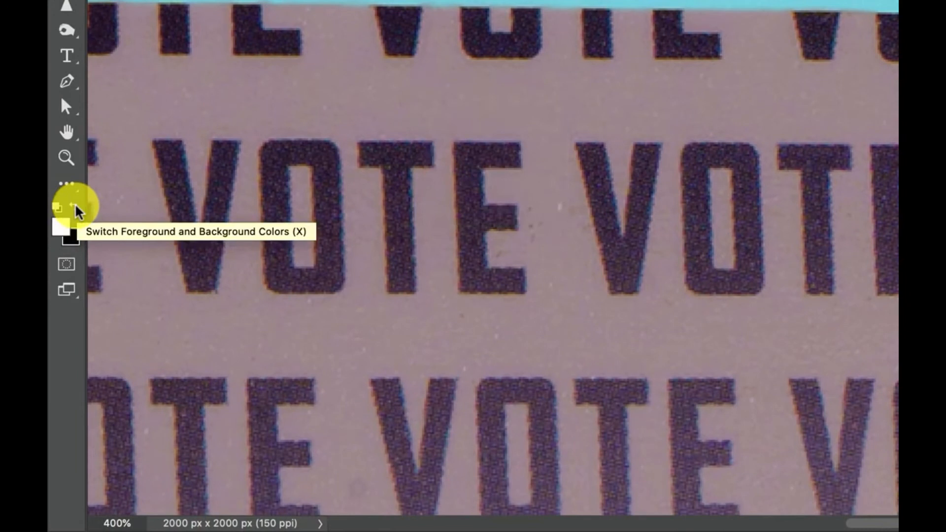
click(77, 209)
click(77, 209)
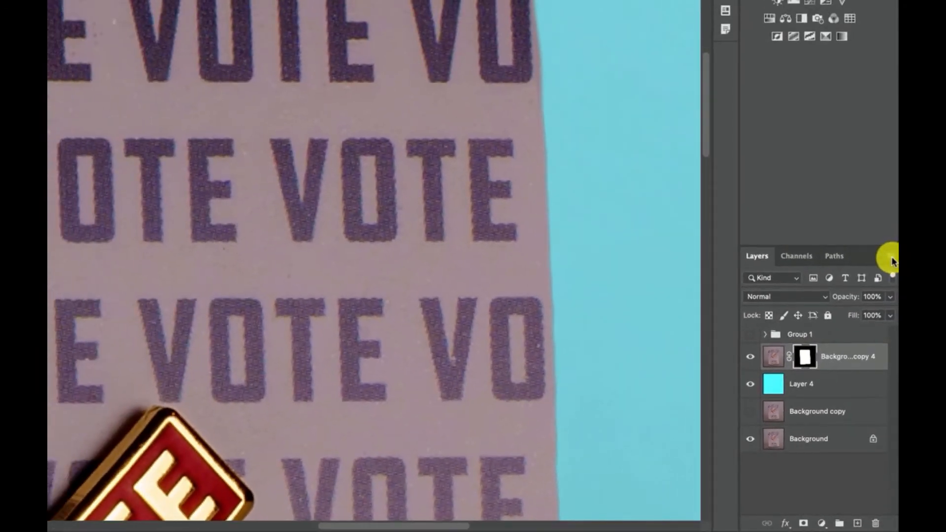
Step: Set the layer thumbnails to the largest size and widen the layers area to show the mask more clearly
click(888, 126)
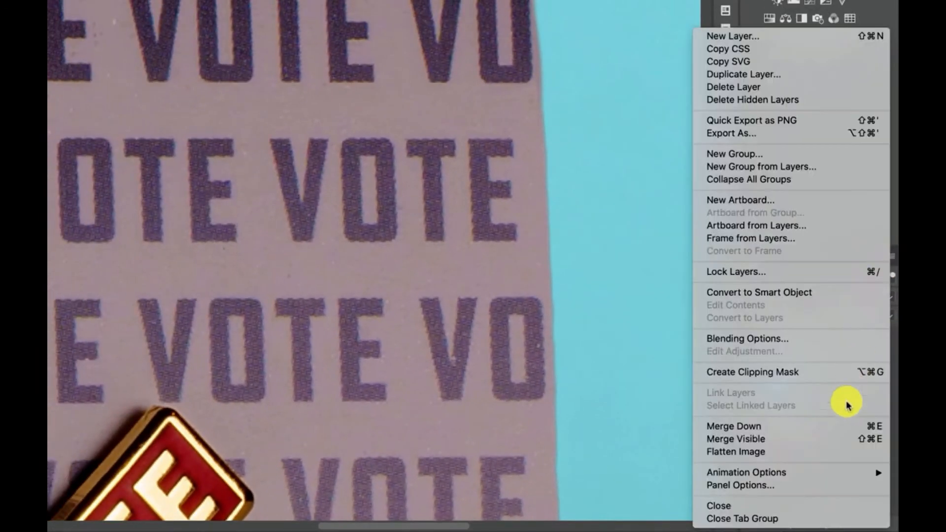
mouse_move(792, 477)
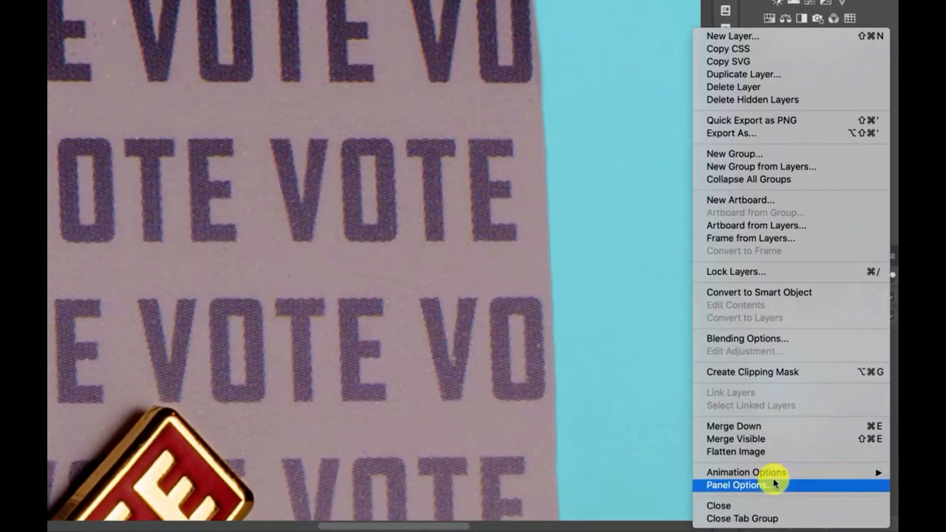
click(763, 488)
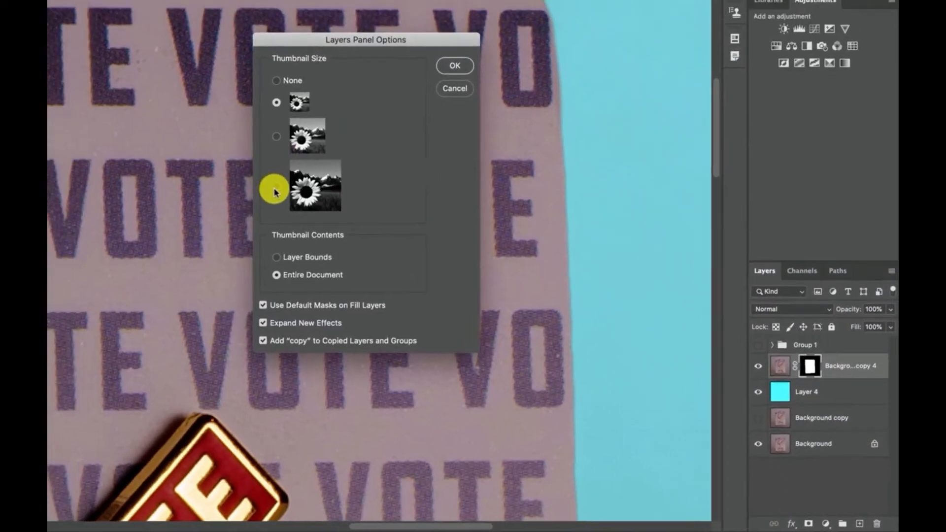
click(275, 191)
click(454, 66)
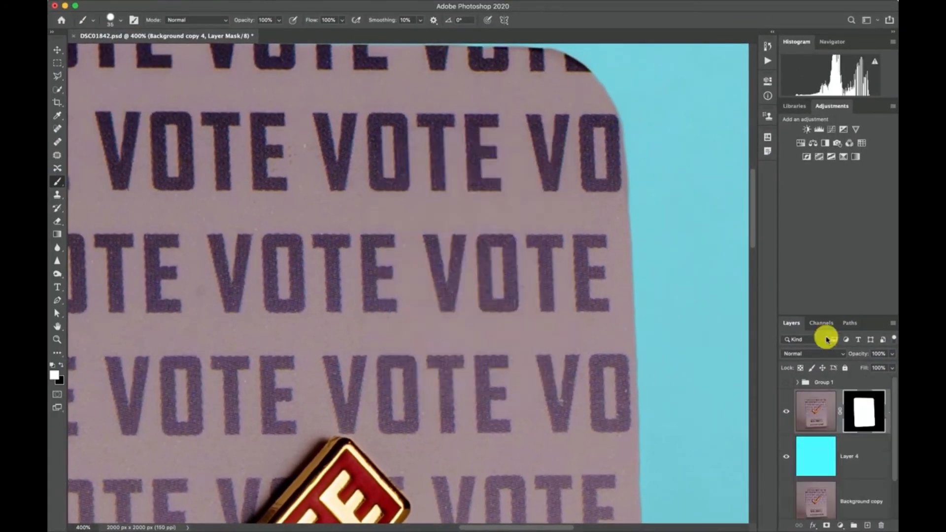
drag(777, 410, 702, 418)
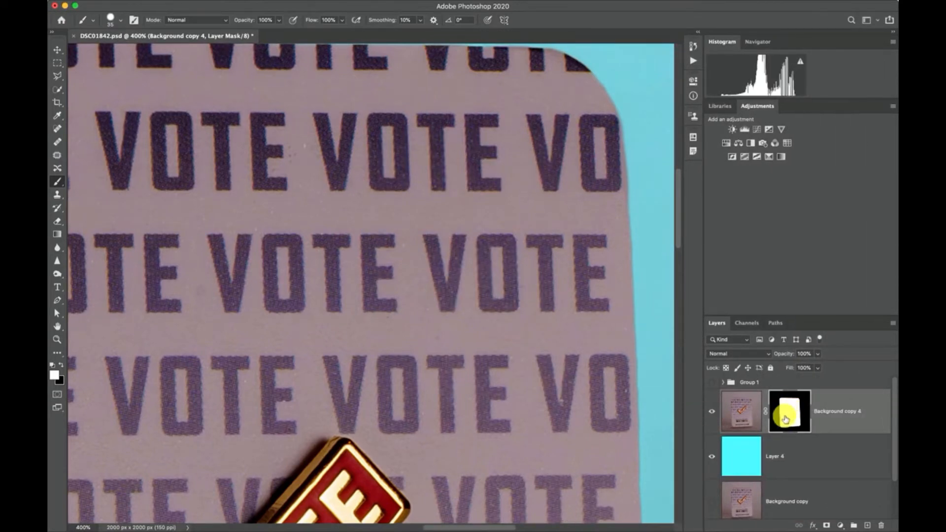
Step: Examine the masked card's edges and lower corners up close, and review the whole image
scroll(577, 369, down, 10)
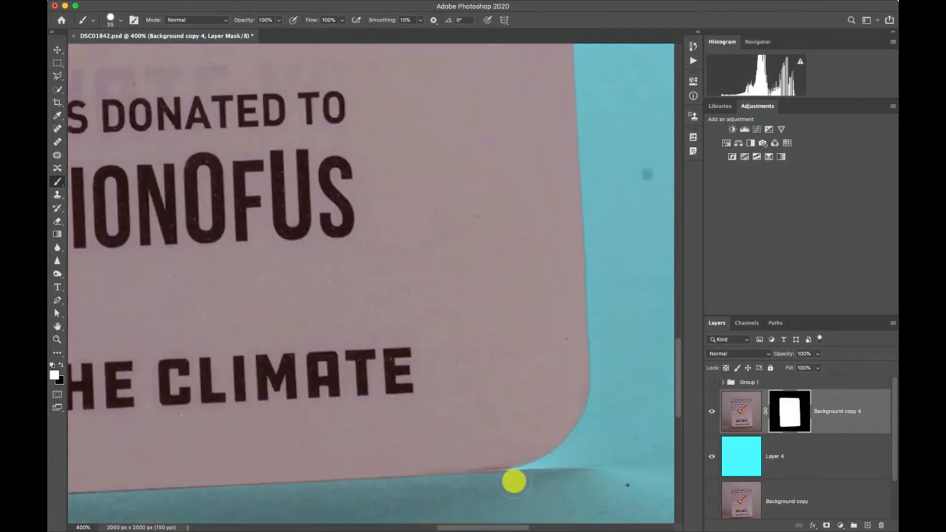
scroll(509, 488, left, 10)
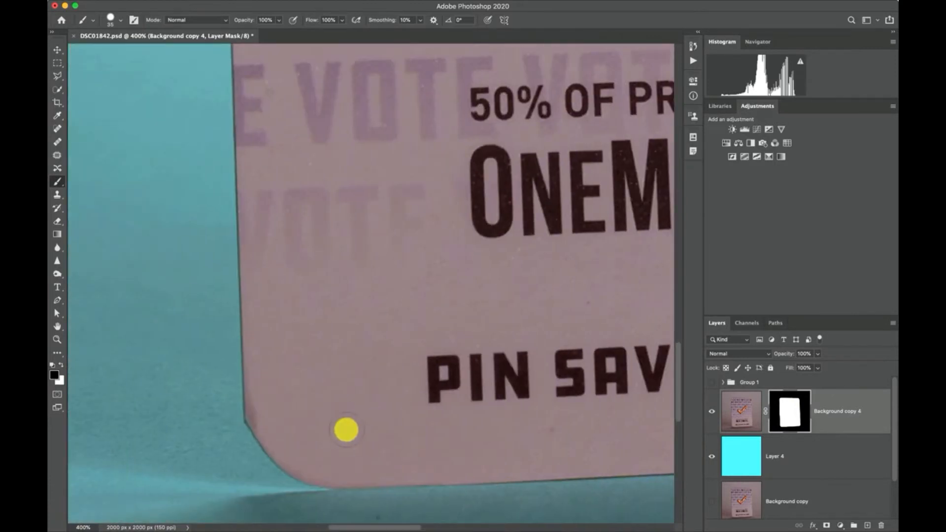
scroll(146, 340, up, 10)
scroll(188, 320, up, 10)
scroll(461, 120, right, 5)
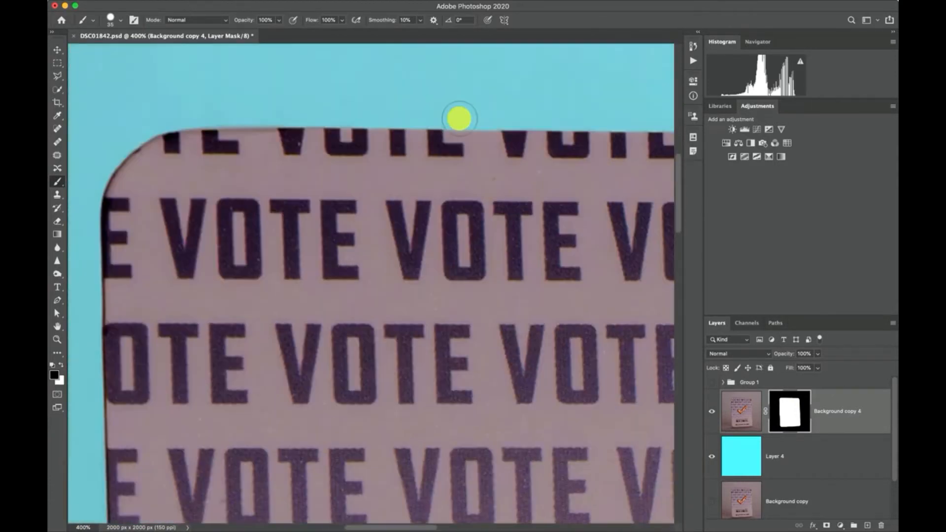
scroll(651, 260, down, 1)
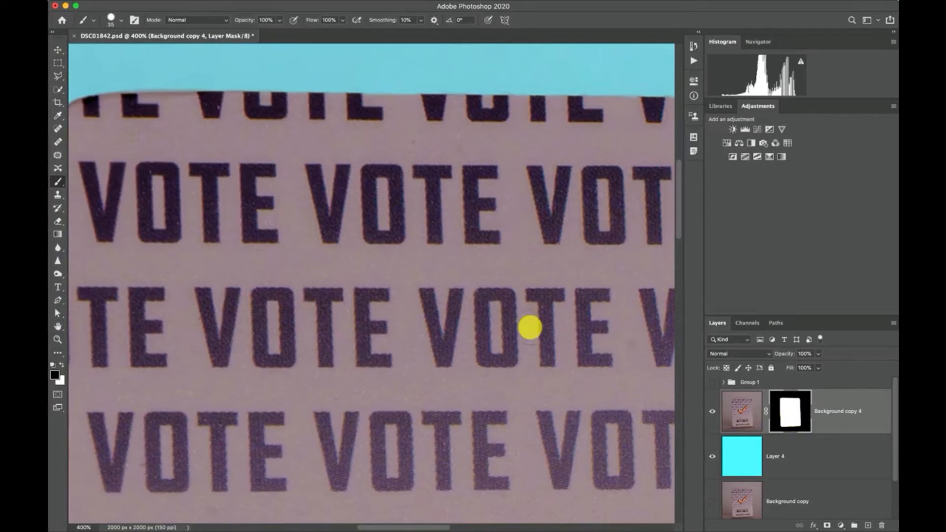
key(super+minus)
key(super+minus)
key(super+minus)
key(super+minus)
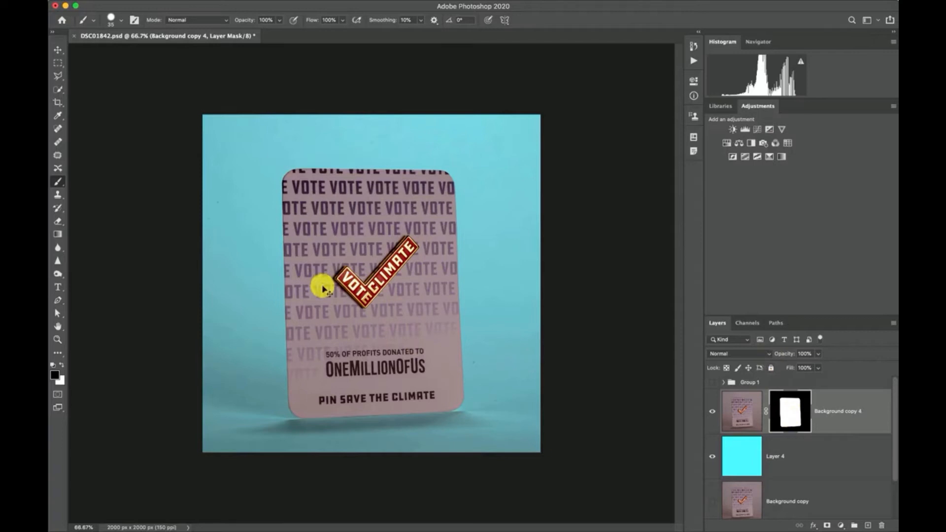
Step: Start a Pen path at the upper end of the pin's long arm and bring it down the edge to the check mark's inner corner
scroll(323, 289, up, 2)
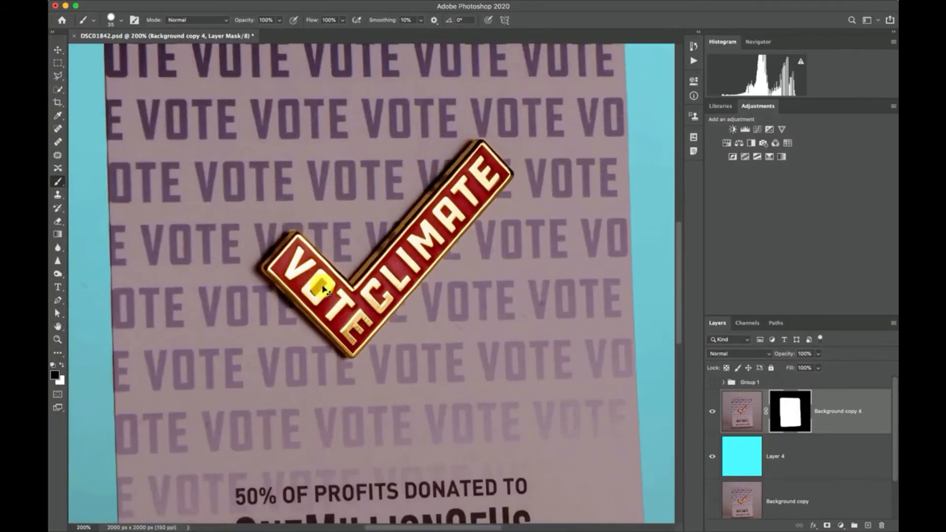
scroll(323, 290, up, 1)
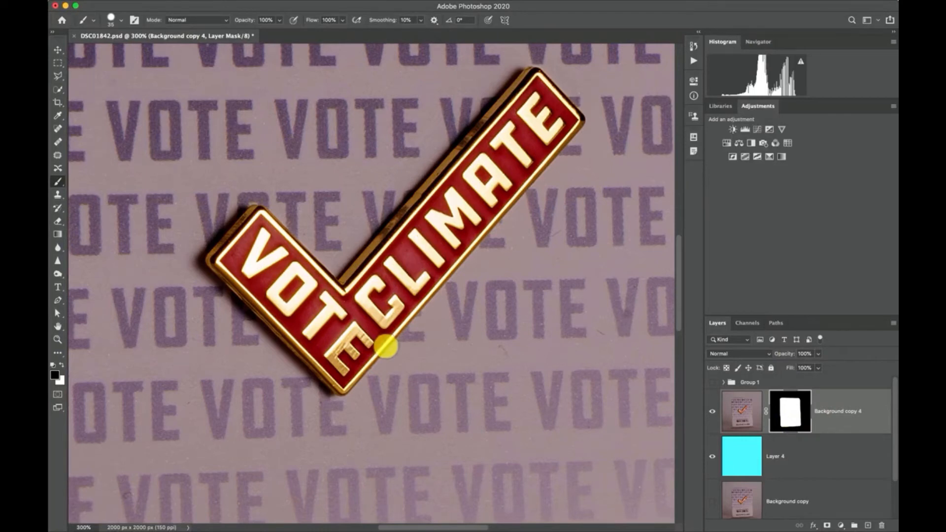
scroll(378, 353, up, 3)
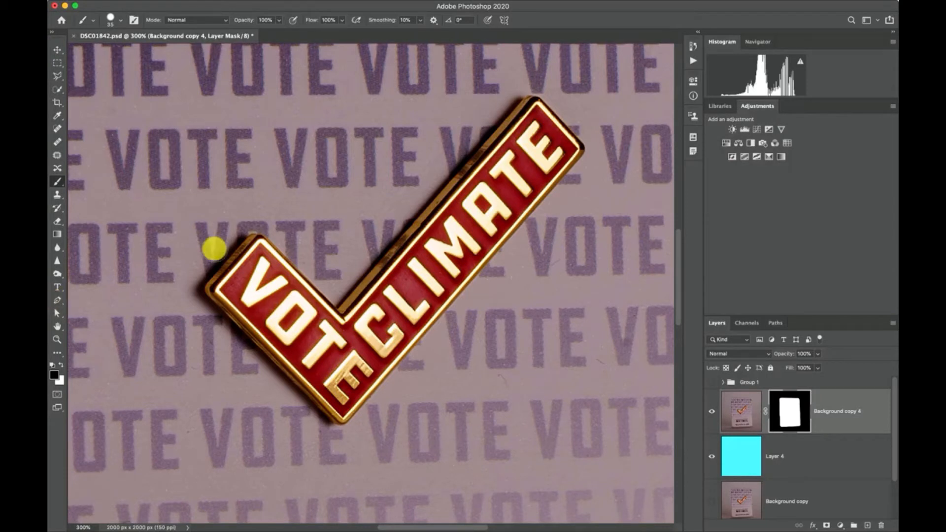
click(58, 300)
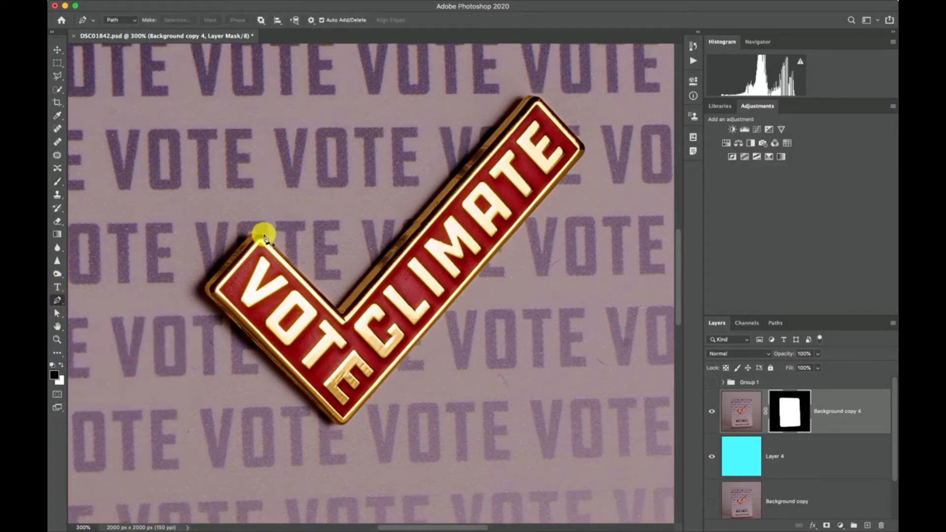
key(super+equal)
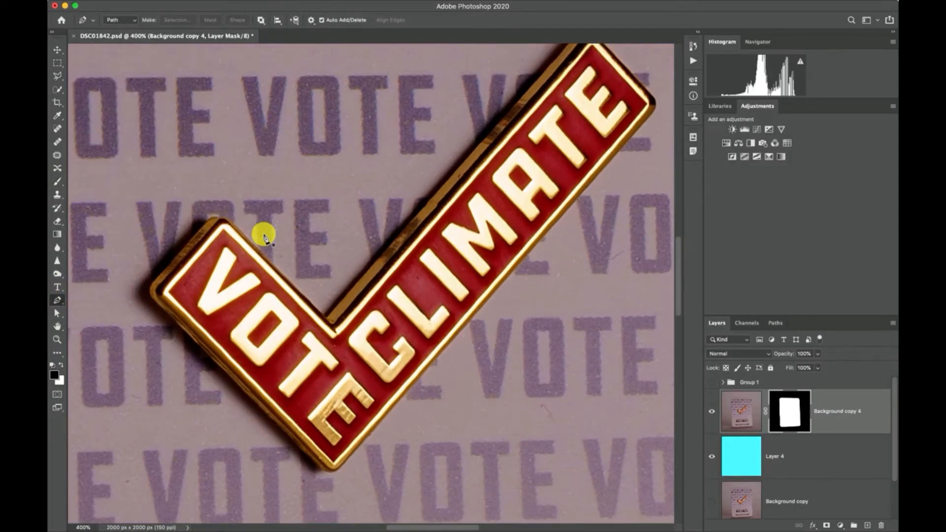
scroll(263, 238, up, 3)
scroll(264, 238, right, 3)
scroll(507, 101, up, 2)
scroll(507, 101, right, 2)
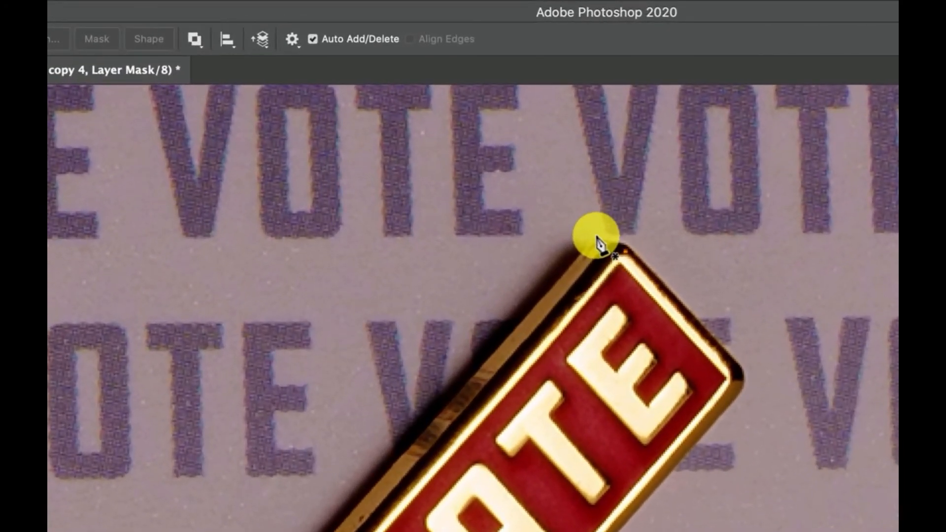
click(596, 237)
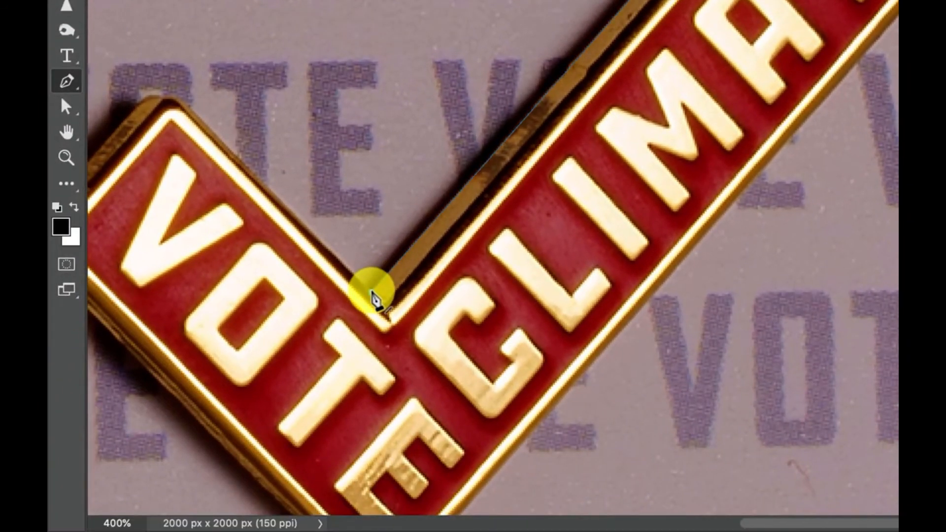
click(371, 292)
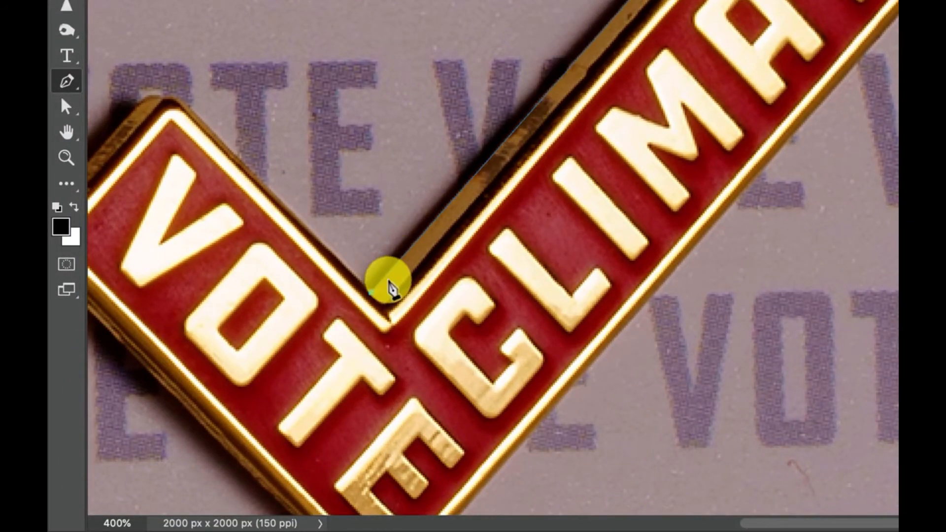
scroll(357, 249, left, 5)
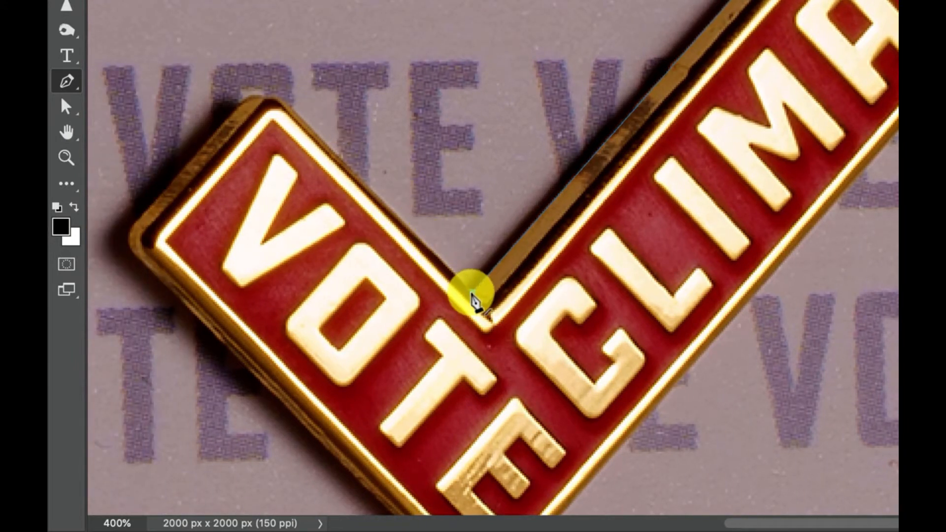
click(473, 292)
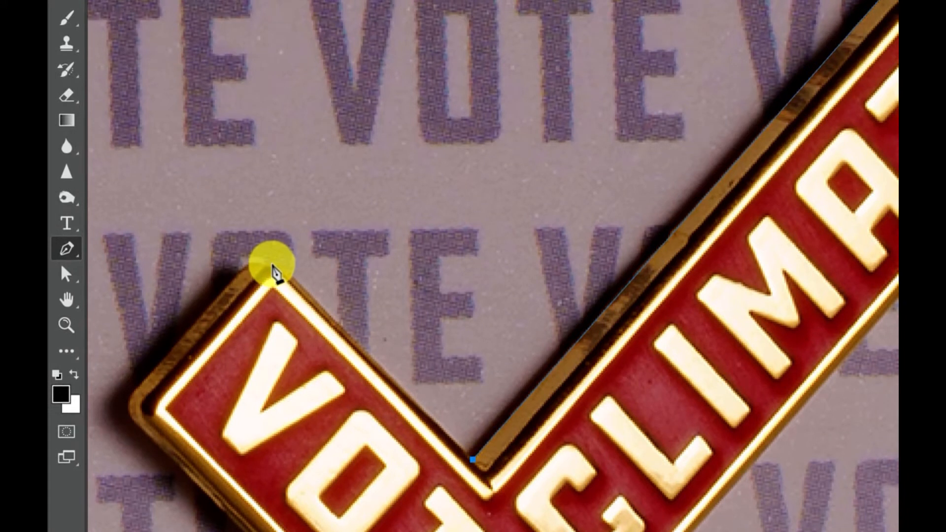
Step: Extend the path to the top corner of the short arm, and undo the curved point tried beside it
click(271, 251)
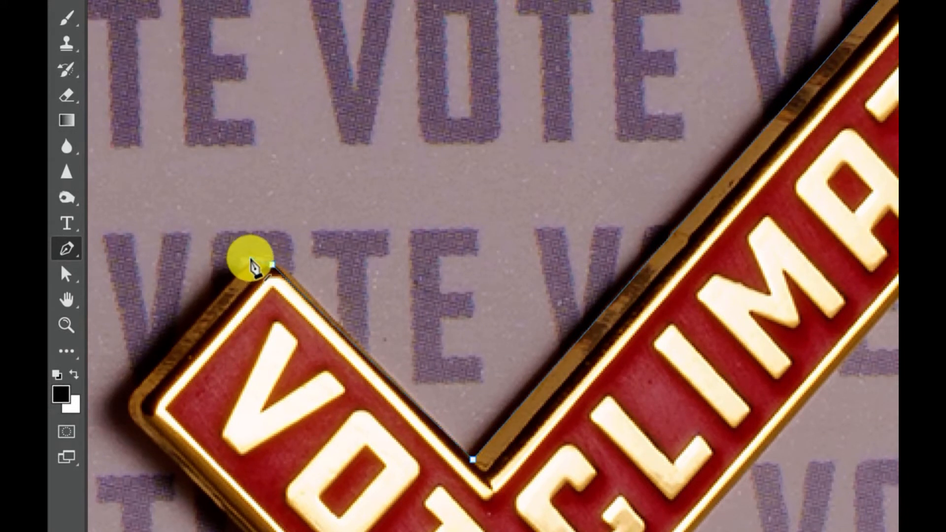
drag(252, 260, 225, 278)
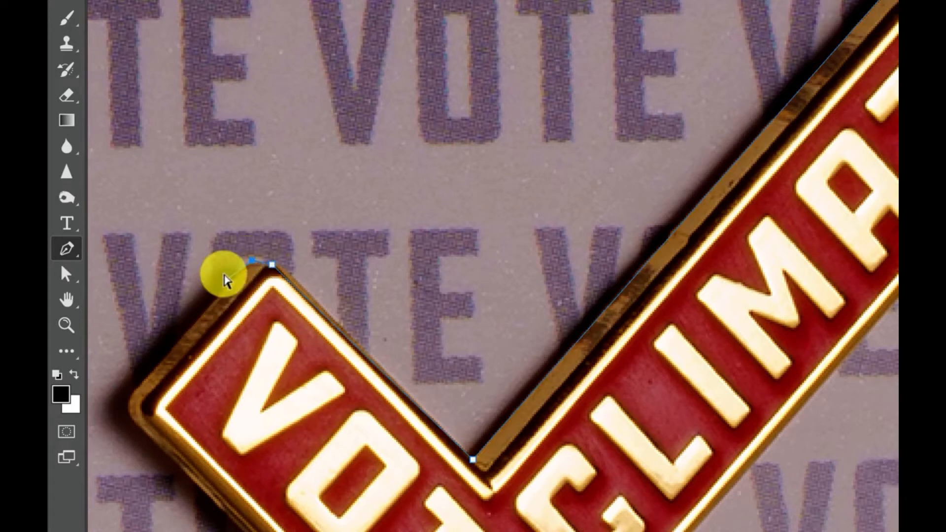
key(ctrl+z)
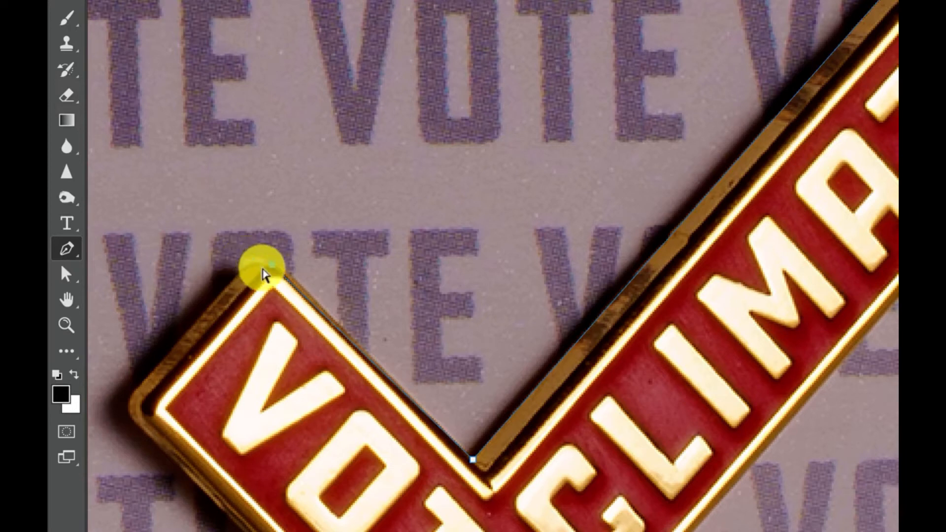
Step: Trace the rounded top corner of the short arm with short curved path segments, removing the first curve's outgoing handle
scroll(264, 275, up, 1)
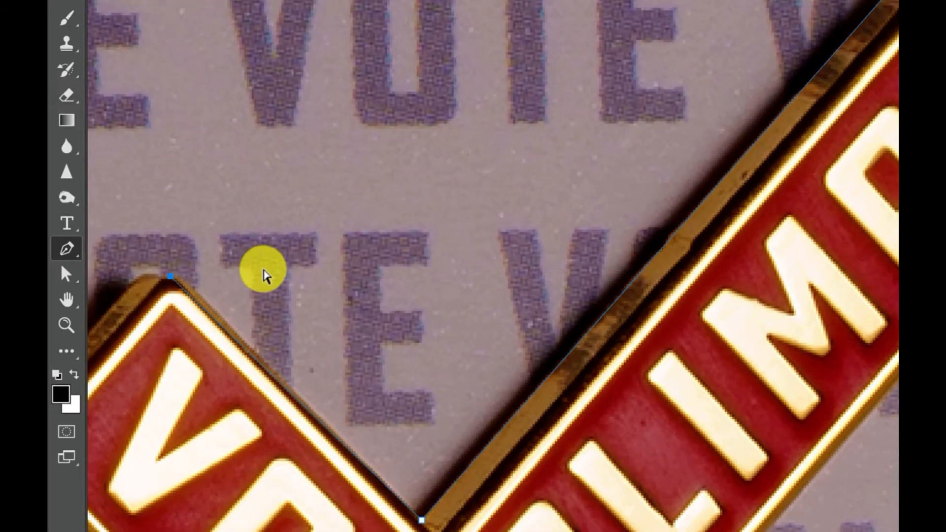
key(ctrl+plus)
scroll(264, 269, left, 5)
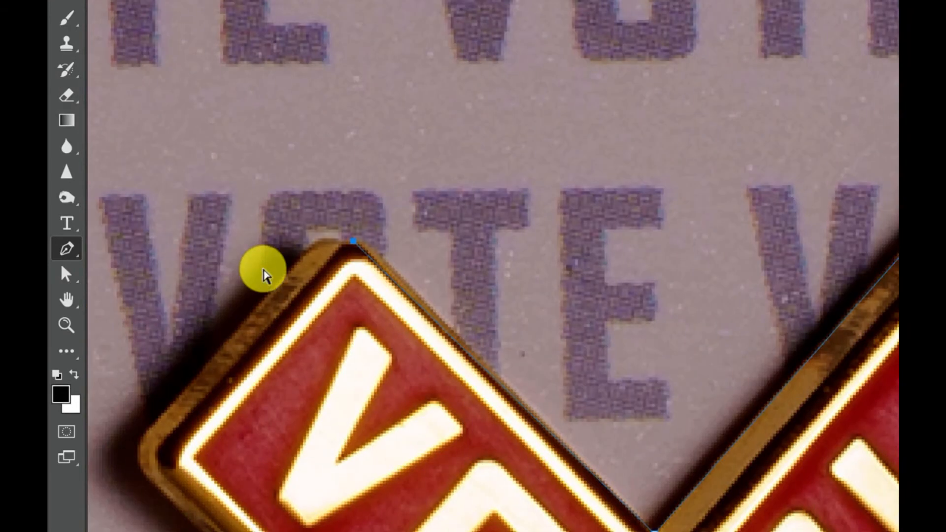
key(ctrl+plus)
key(ctrl+plus)
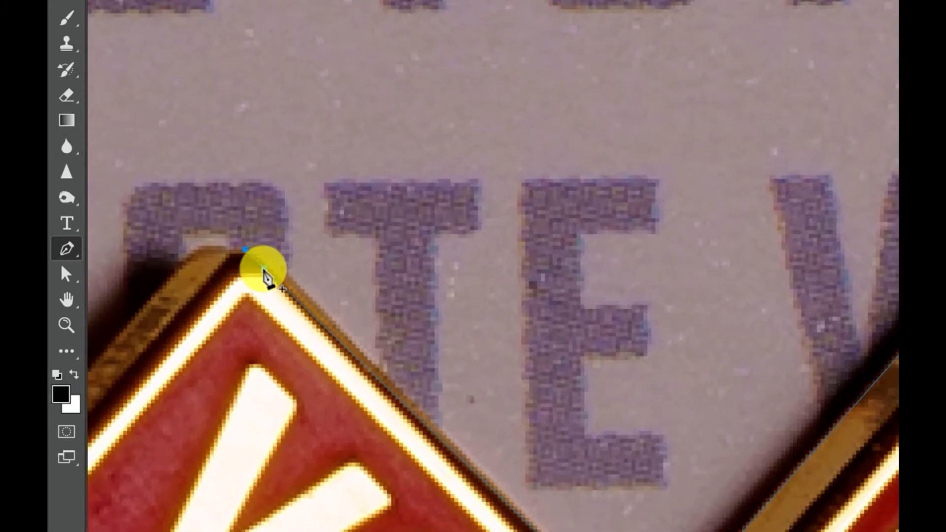
scroll(264, 270, left, 2)
scroll(265, 270, left, 5)
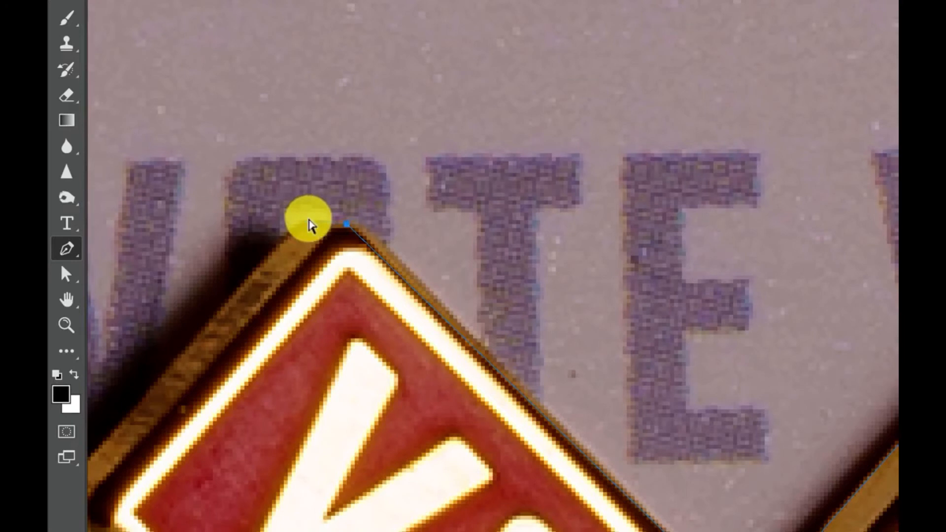
drag(307, 221, 284, 229)
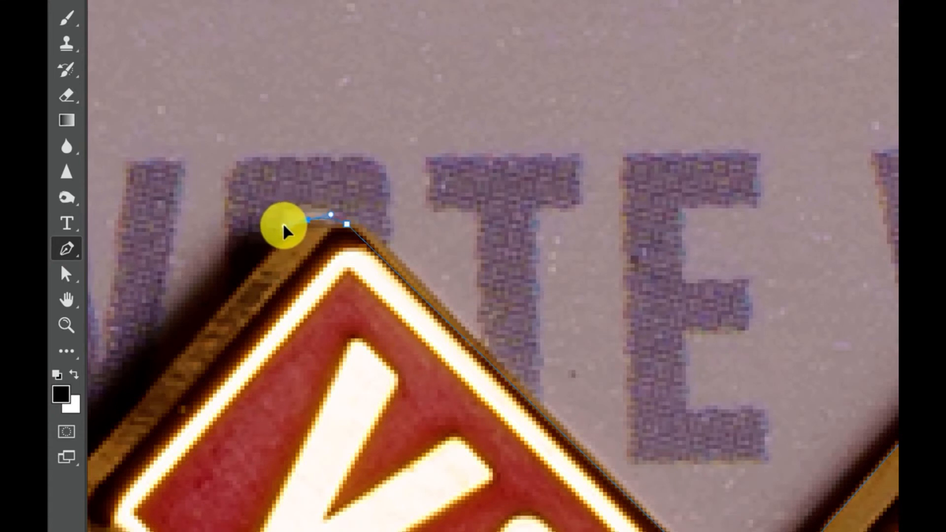
click(285, 227)
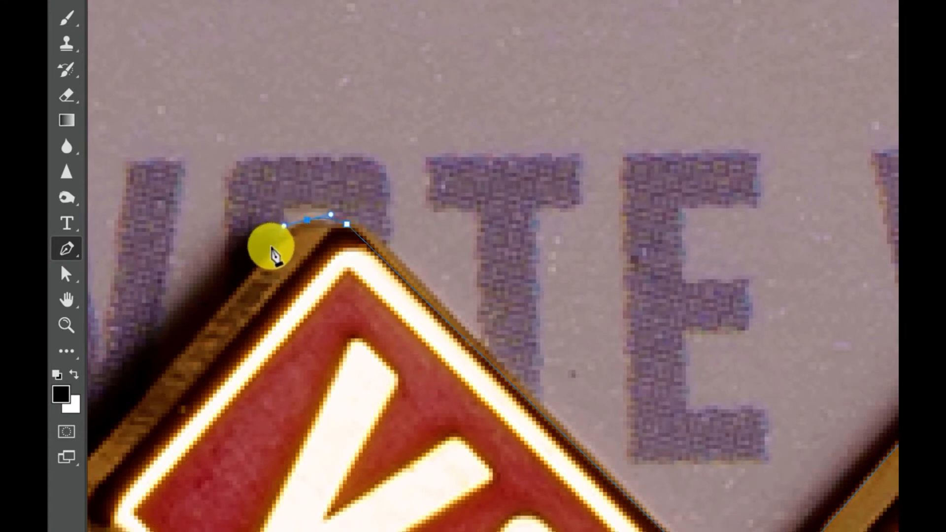
click(285, 234)
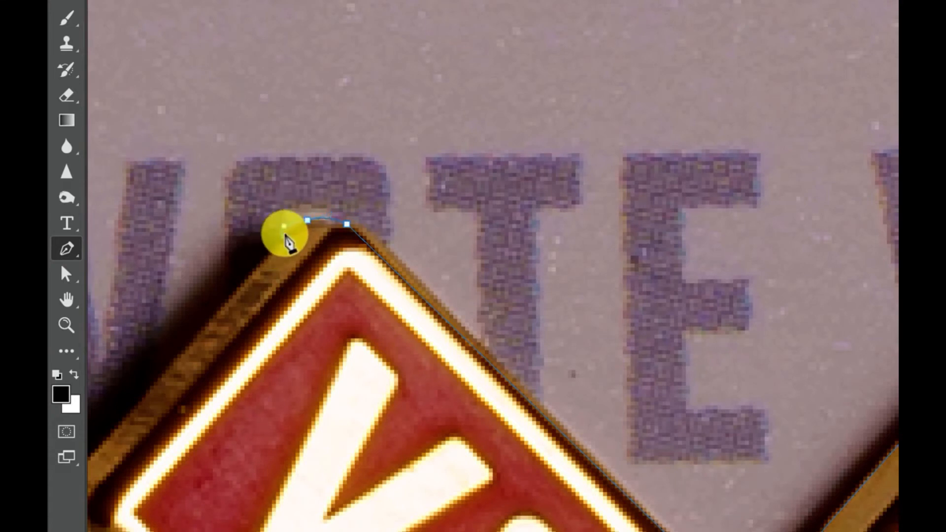
drag(285, 235, 255, 257)
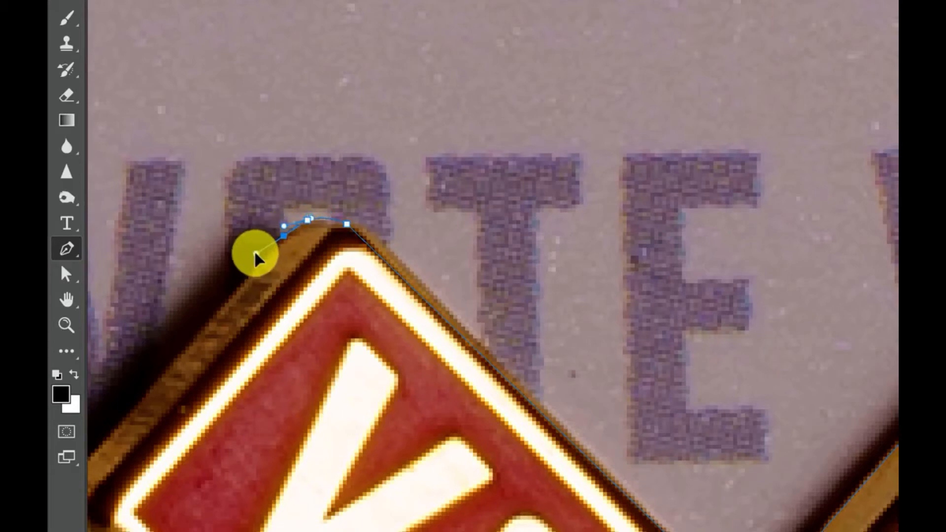
Step: Continue the path down the end of the short arm and curve it around the pin's leftmost corner
scroll(236, 284, down, 3)
scroll(236, 284, left, 3)
click(188, 385)
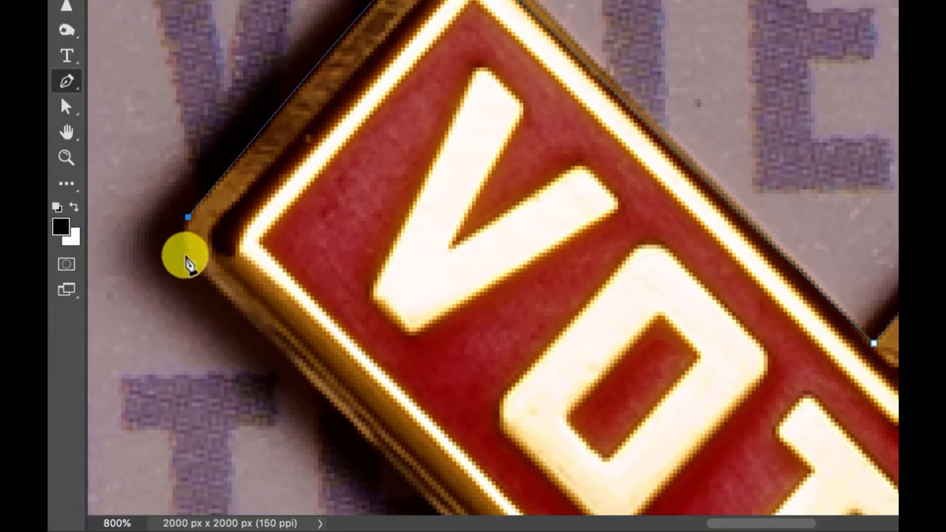
drag(188, 428, 194, 432)
drag(193, 264, 195, 283)
Step: Run the path along the short arm's lower edge and curve it around the check mark's bottom tip
scroll(241, 312, down, 10)
scroll(241, 312, right, 6)
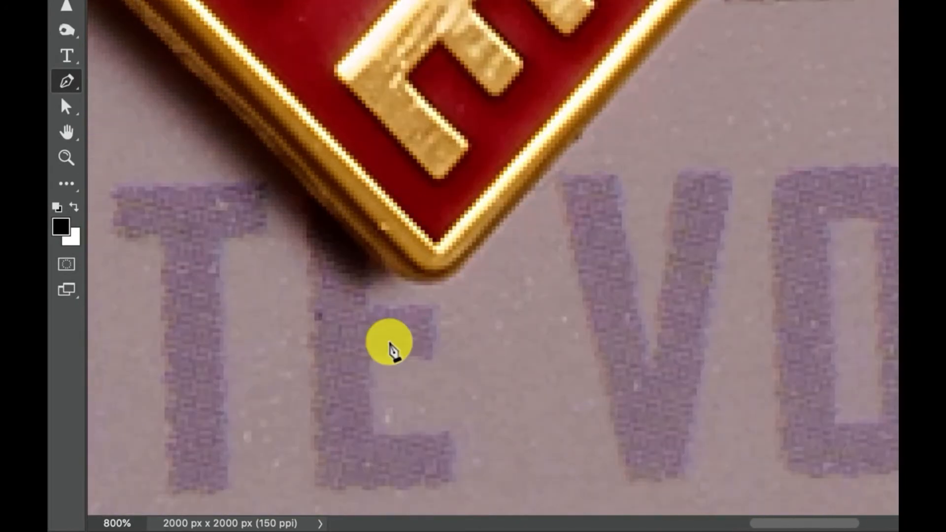
click(413, 284)
drag(449, 280, 462, 275)
Step: Take the path up the long arm's lower edge, curve it around the arm's outer corner, and close it at the starting point
scroll(535, 190, up, 10)
scroll(535, 190, right, 10)
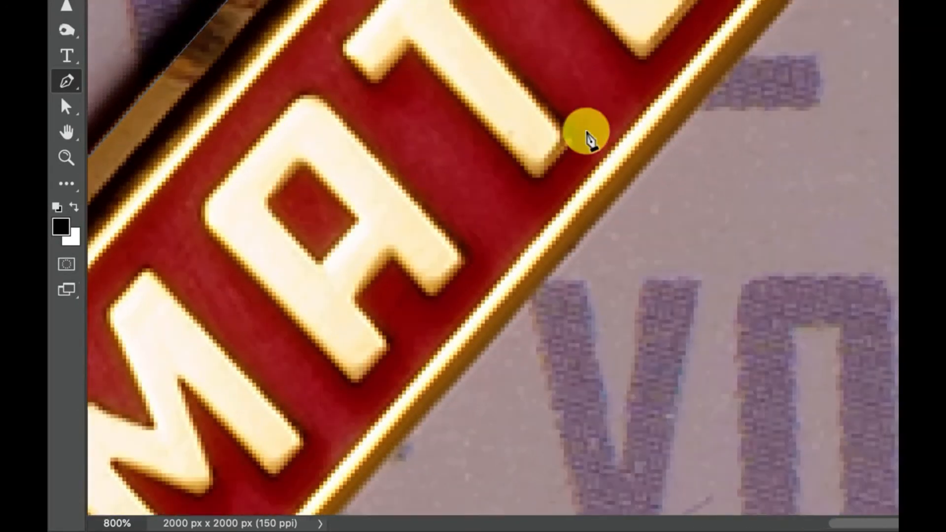
click(575, 286)
drag(560, 237, 563, 232)
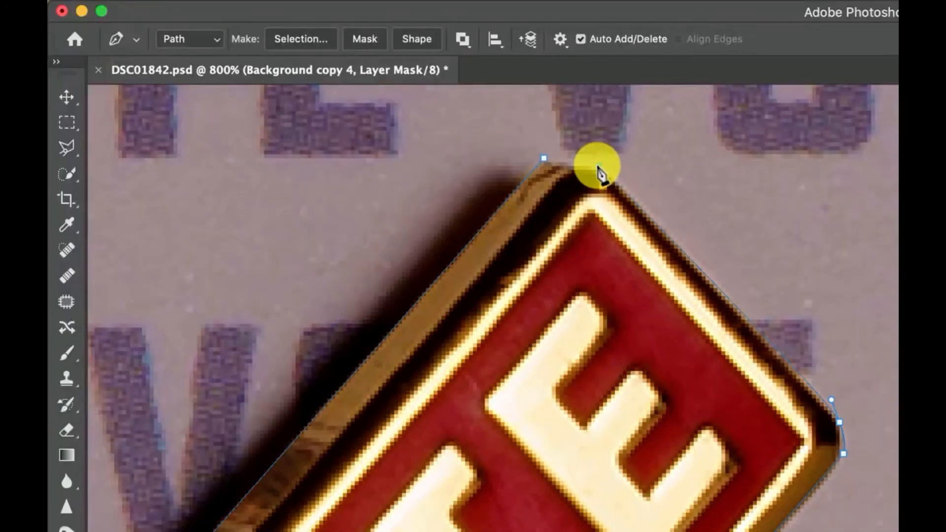
click(598, 165)
drag(544, 159, 536, 159)
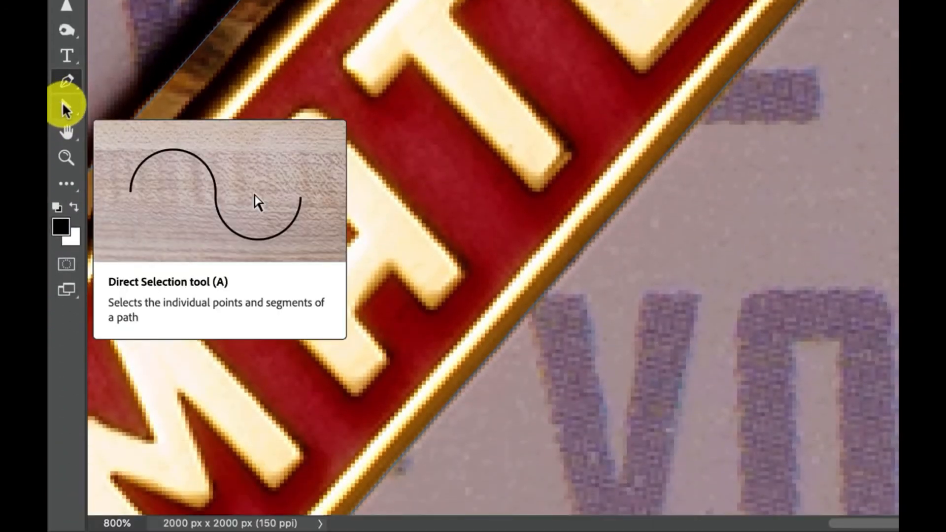
Step: Move the path's starting anchor at the long arm's upper corner closer to the pin's edge with the Direct Selection tool
click(64, 103)
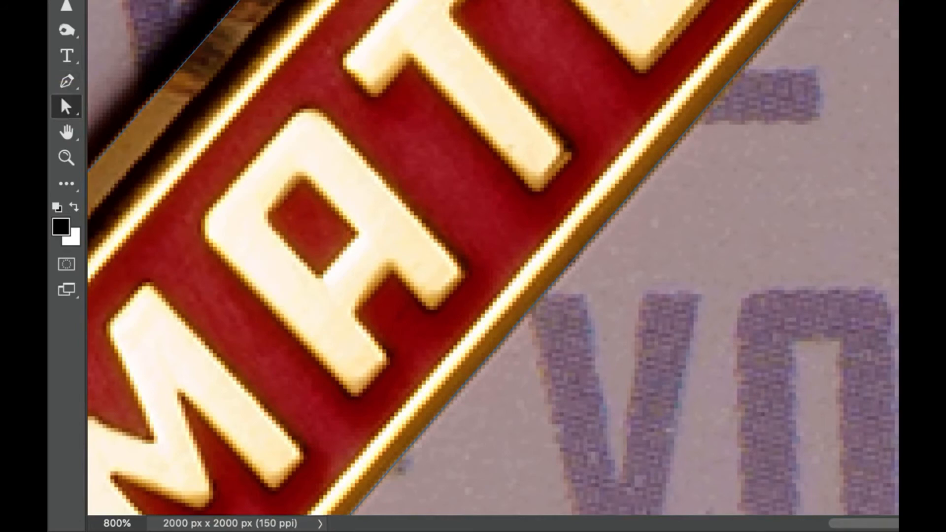
key(super+plus)
key(super+plus)
scroll(493, 257, up, 5)
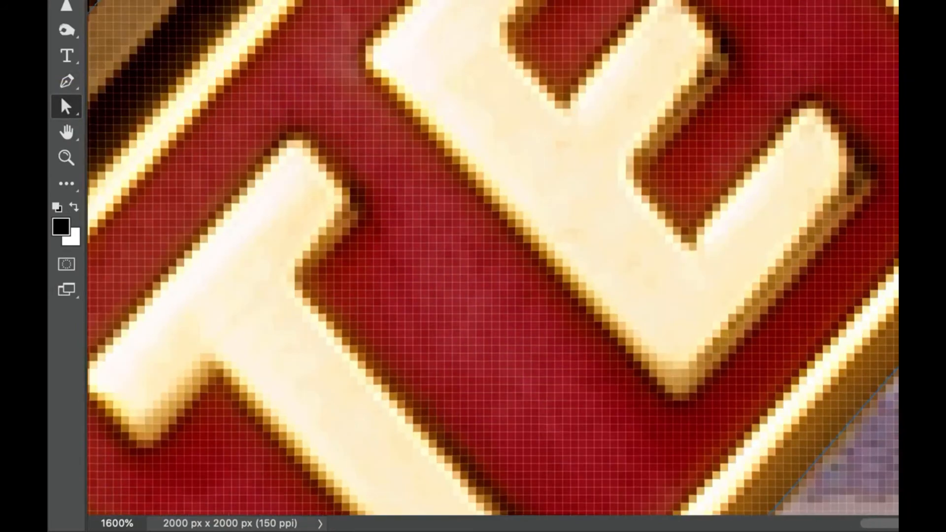
scroll(493, 258, up, 5)
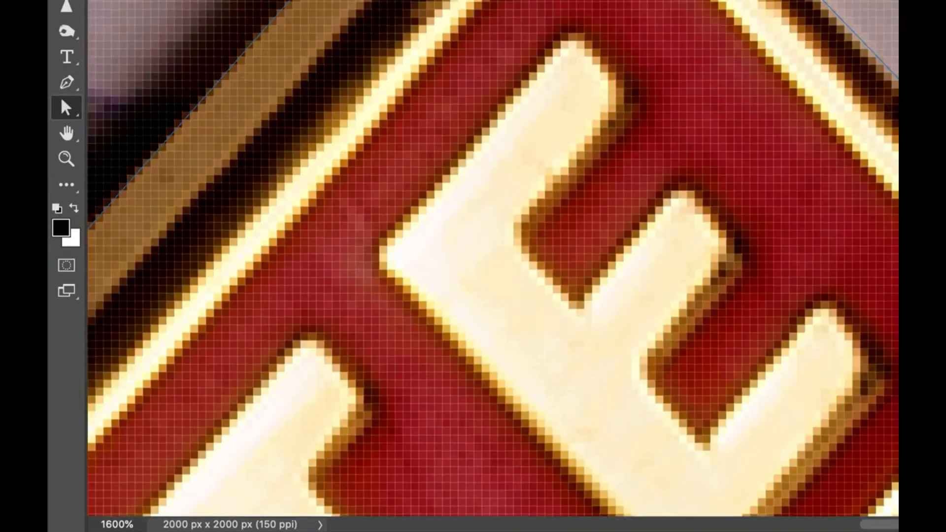
click(507, 44)
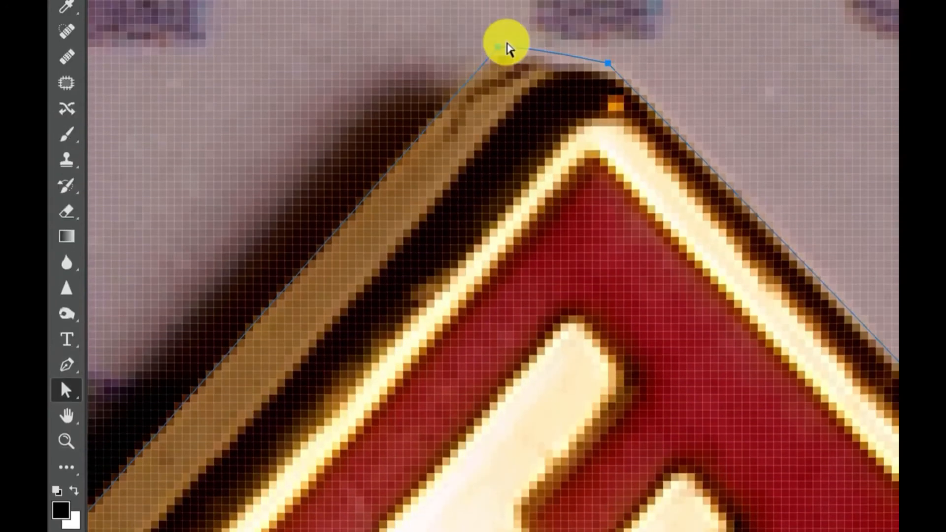
click(497, 48)
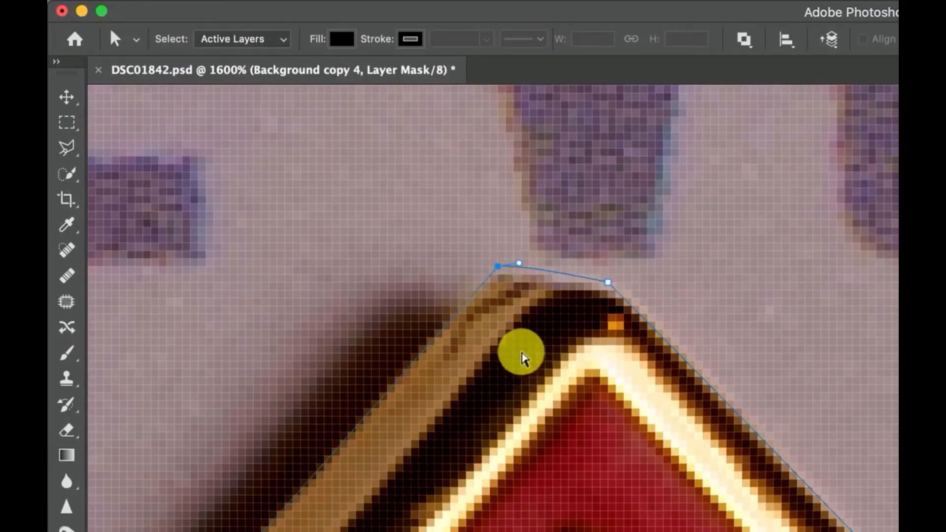
drag(499, 268, 491, 270)
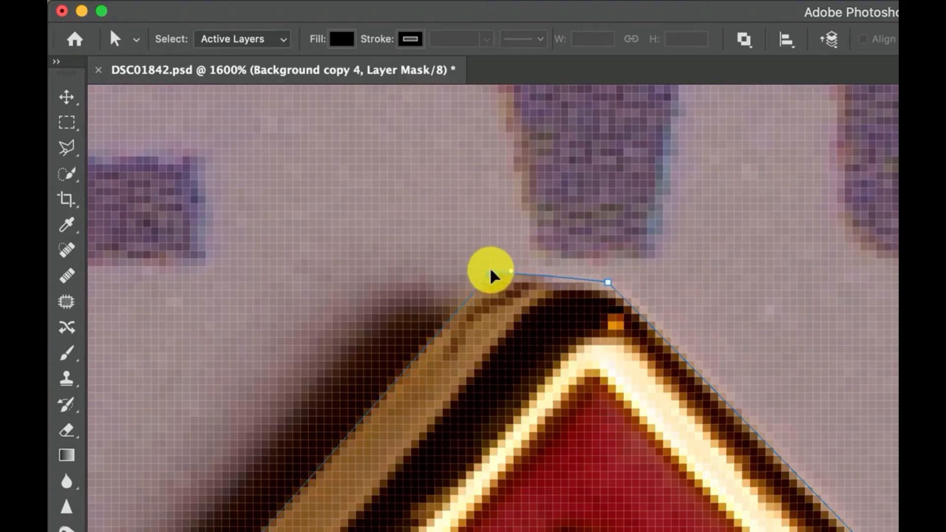
Step: Select the neighbouring anchor at the long arm's top corner and nudge it slightly down onto the pin's edge
click(608, 282)
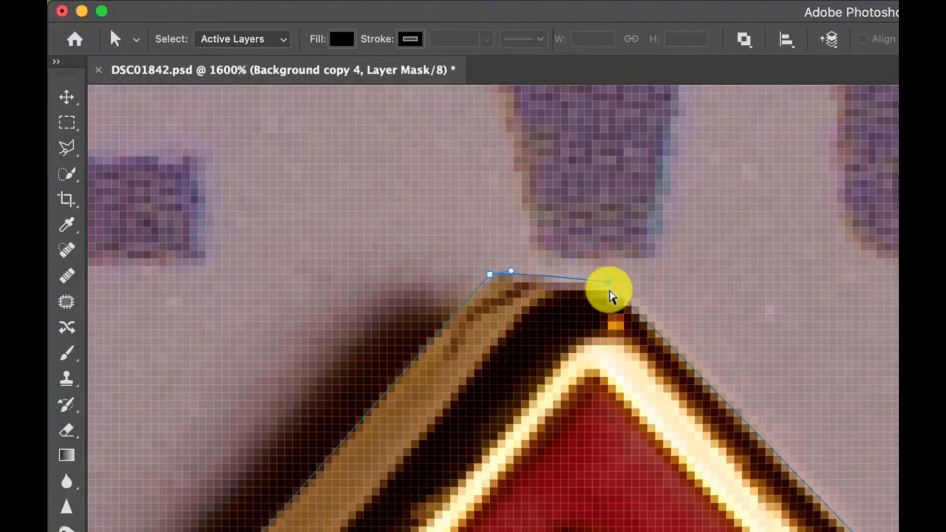
key(Down)
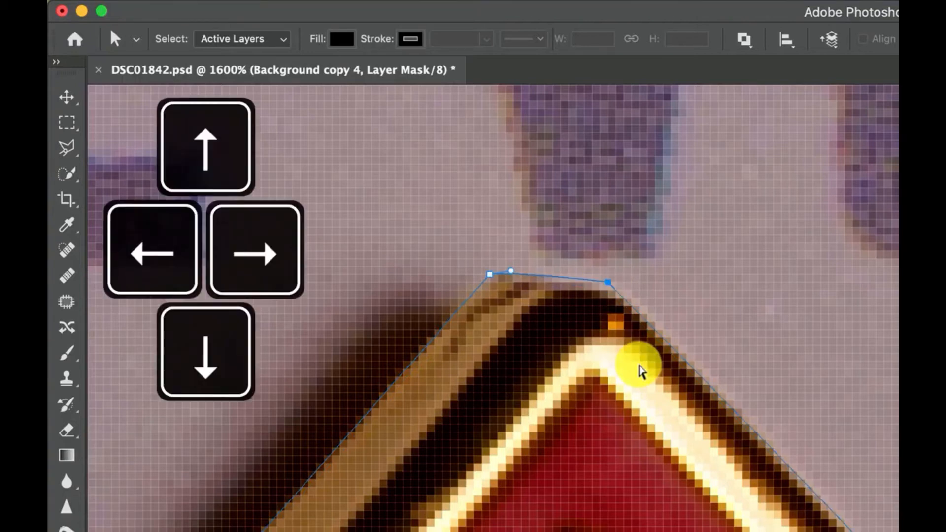
key(Up)
key(Down)
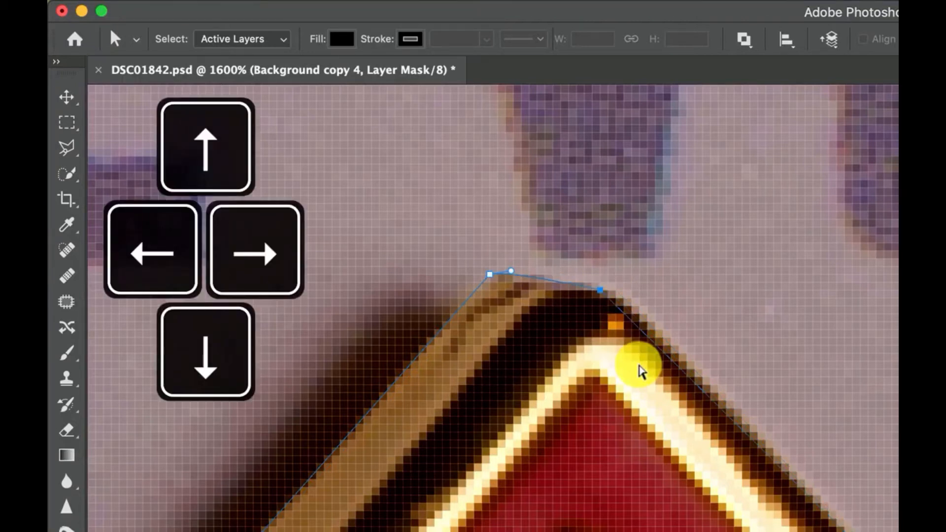
key(Up)
key(Down)
key(Right)
key(Down)
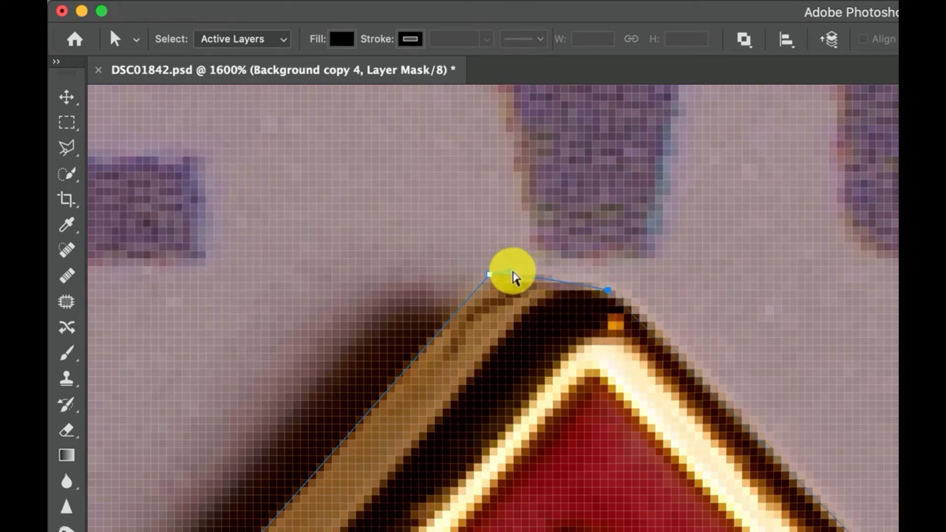
Step: Reshape the curve around the long arm's top corner by pulling out its handle and shifting its anchor slightly right
drag(511, 271, 531, 263)
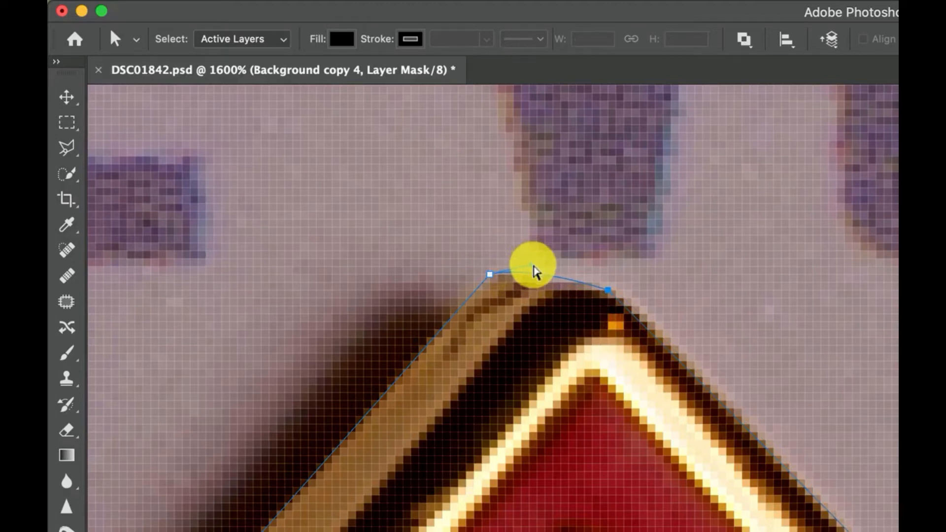
click(490, 274)
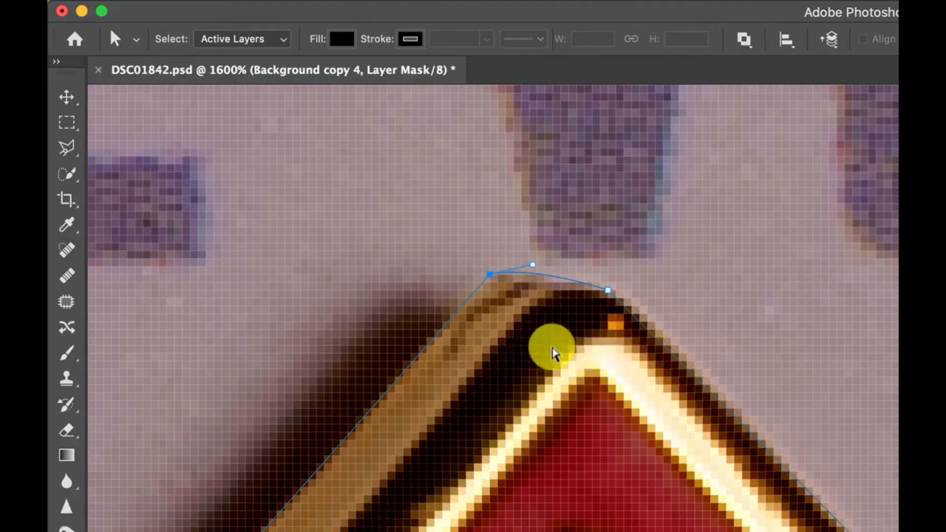
key(Right)
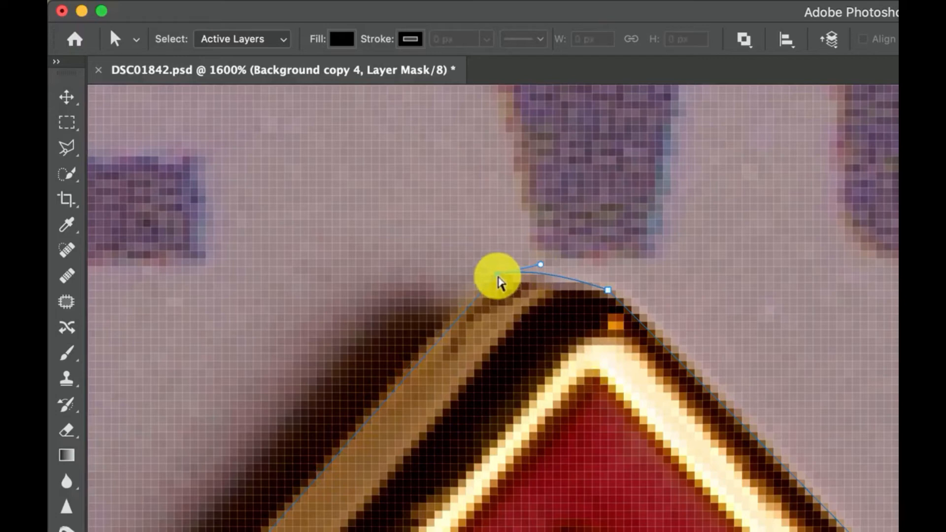
drag(497, 277, 493, 274)
Step: Nudge the path anchor at the check mark's bottom tip left and up onto the pin's edge
scroll(750, 458, down, 4)
scroll(750, 458, right, 4)
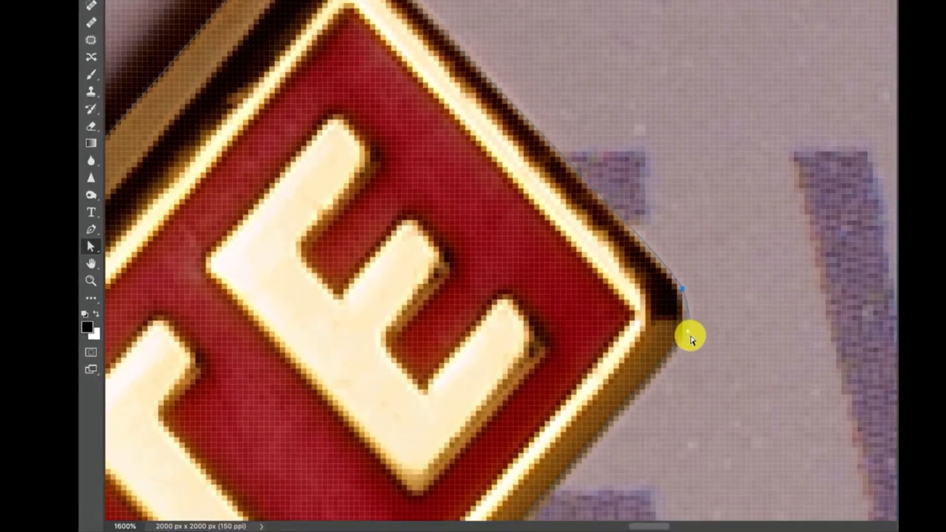
click(821, 531)
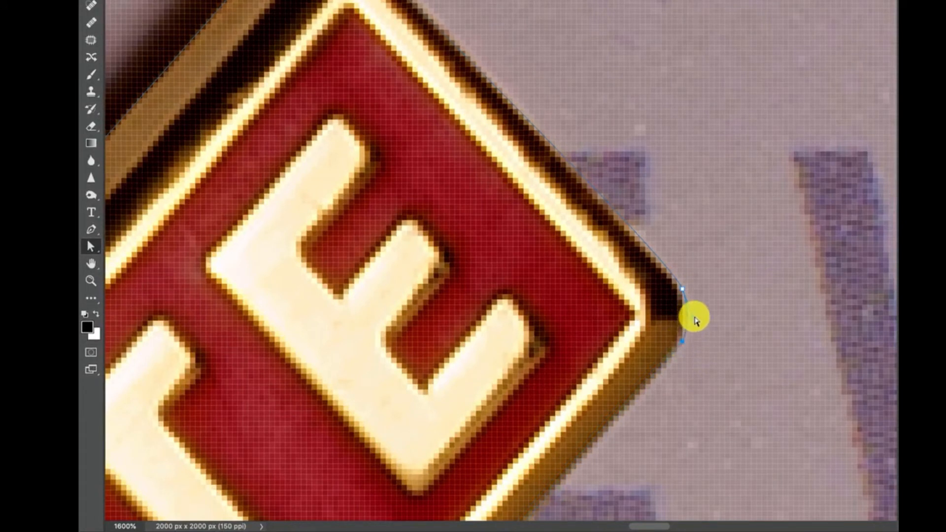
scroll(661, 329, down, 10)
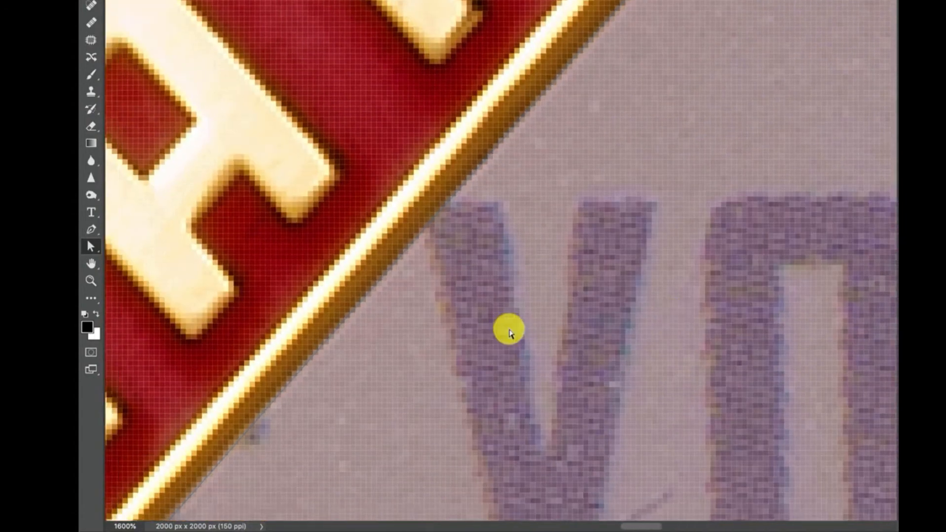
scroll(510, 331, down, 10)
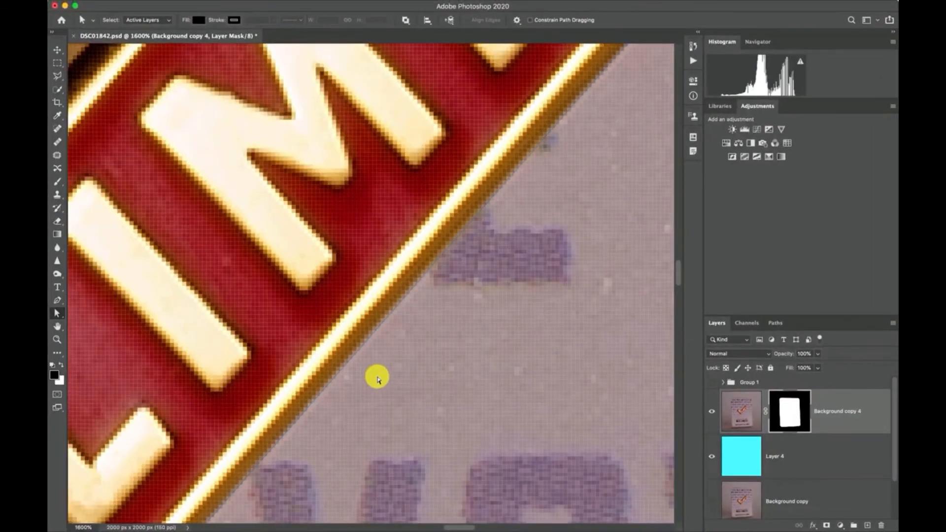
scroll(378, 380, down, 10)
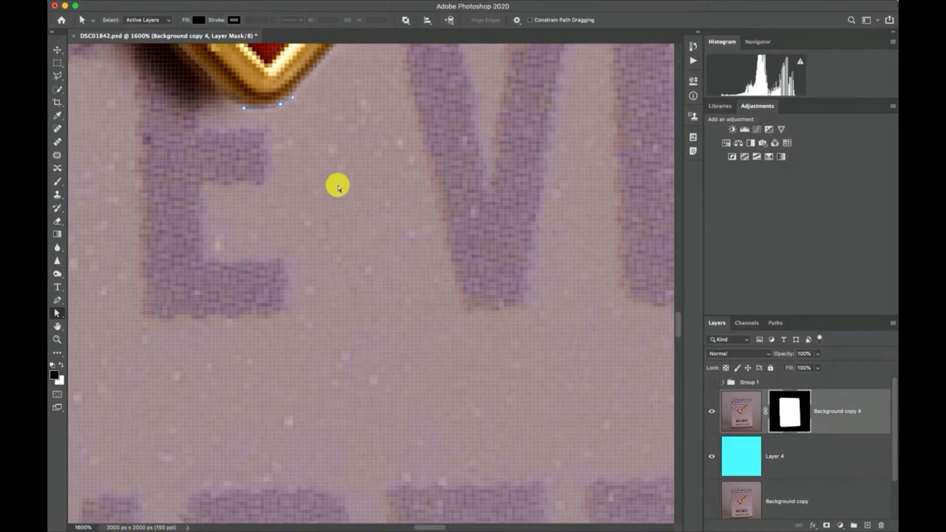
scroll(338, 186, up, 6)
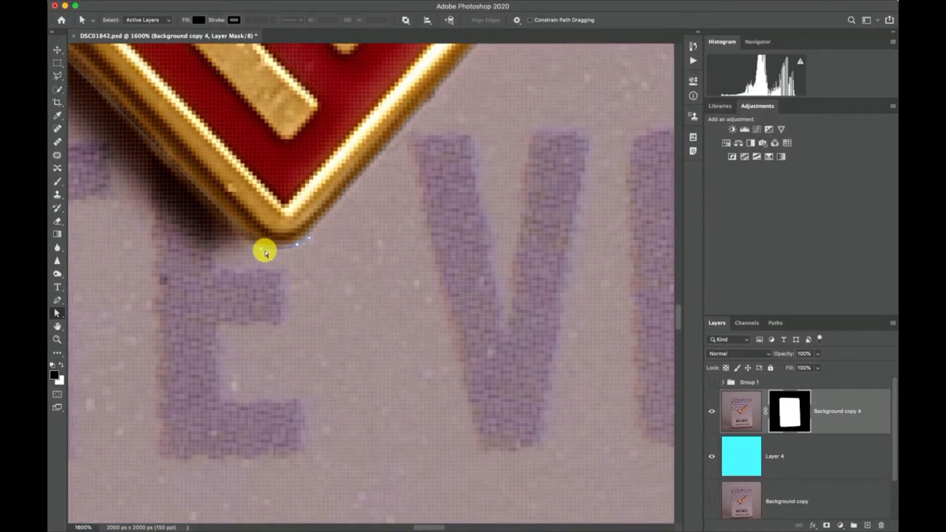
scroll(259, 257, up, 6)
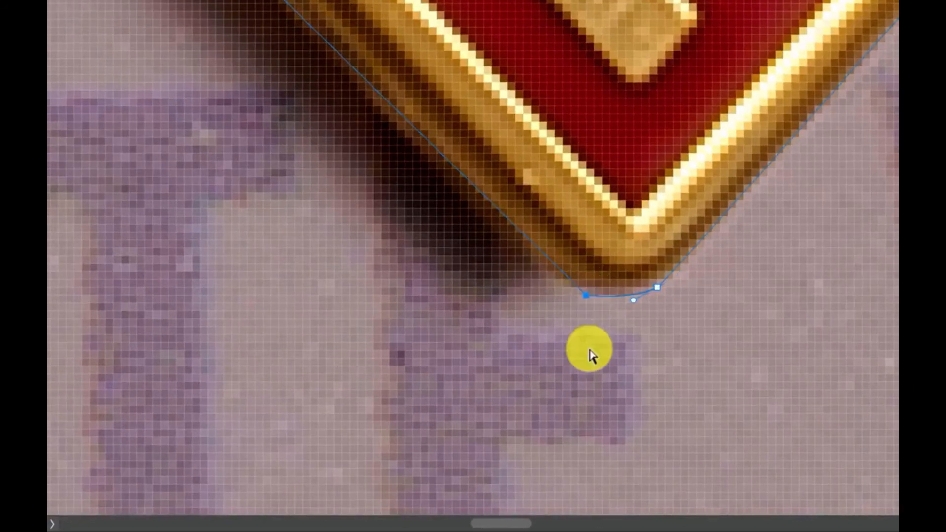
key(Left)
key(Up)
key(Left)
key(Left)
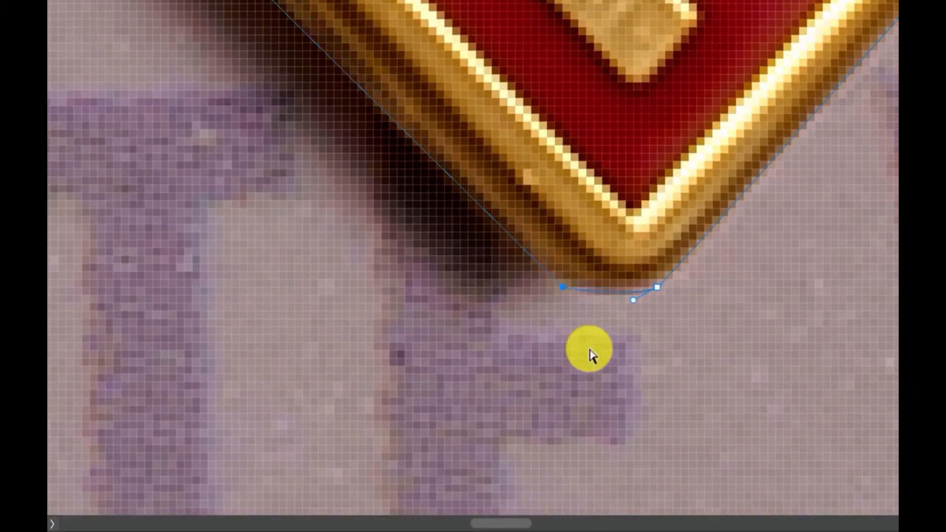
key(Left)
key(Up)
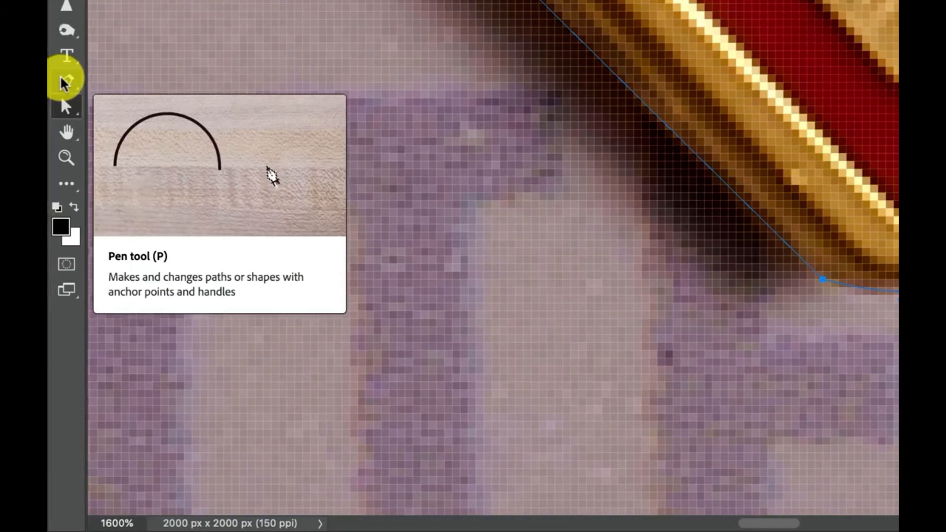
Step: Remove the extra anchor on the short arm's upper corner so a single curve spans the corner
click(66, 82)
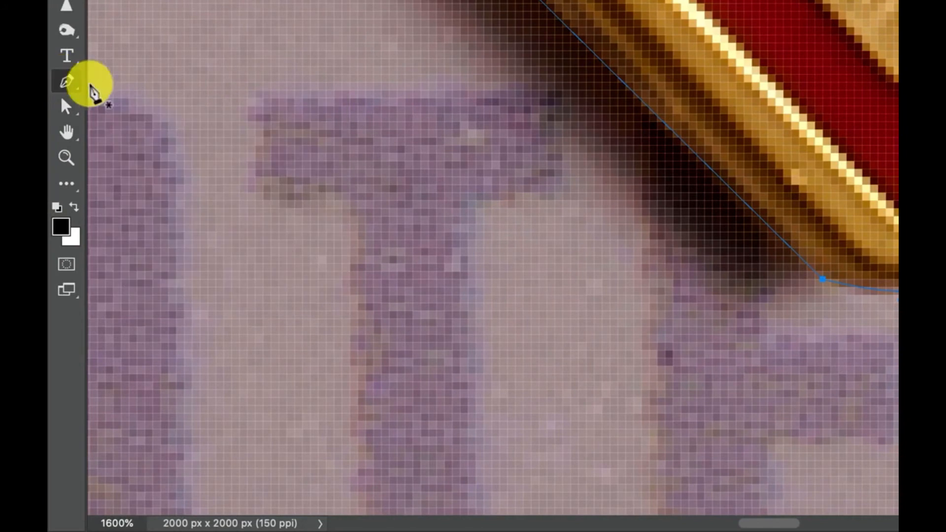
click(773, 232)
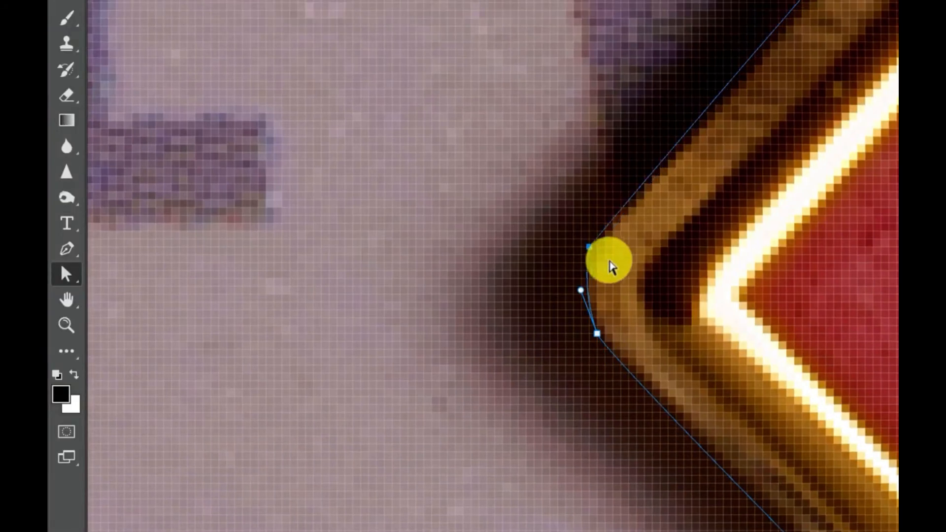
scroll(744, 168, up, 3)
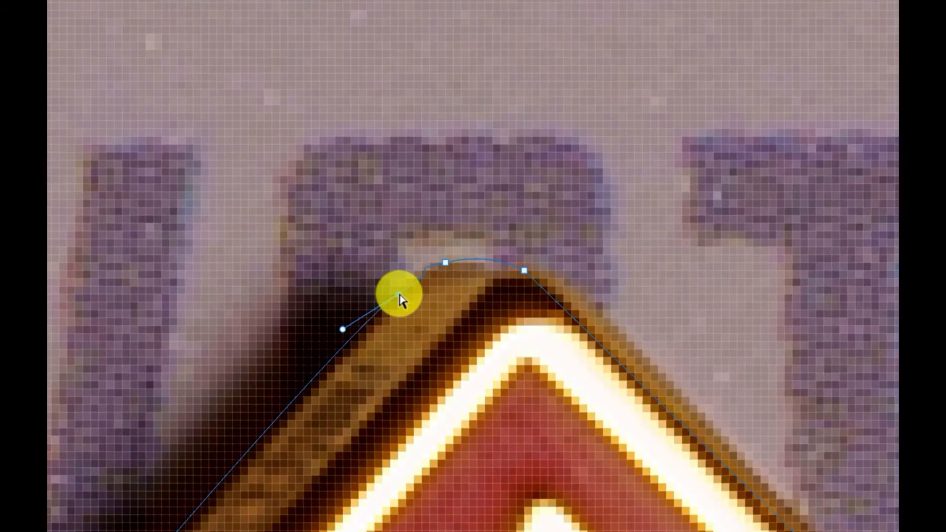
drag(401, 296, 350, 345)
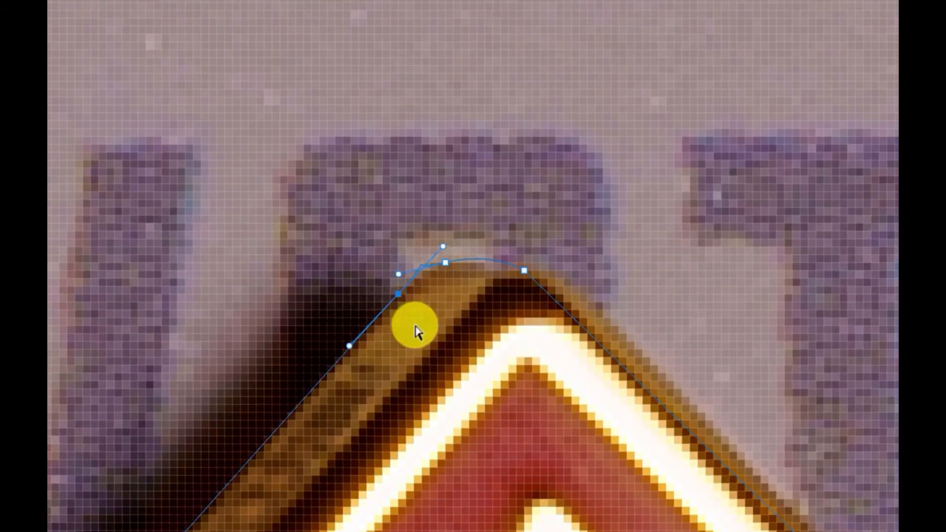
click(398, 295)
click(445, 263)
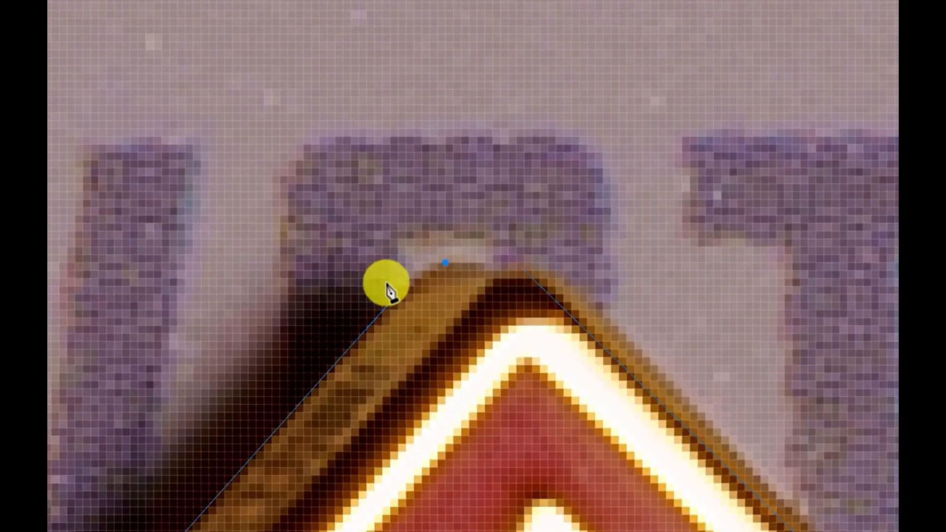
click(525, 271)
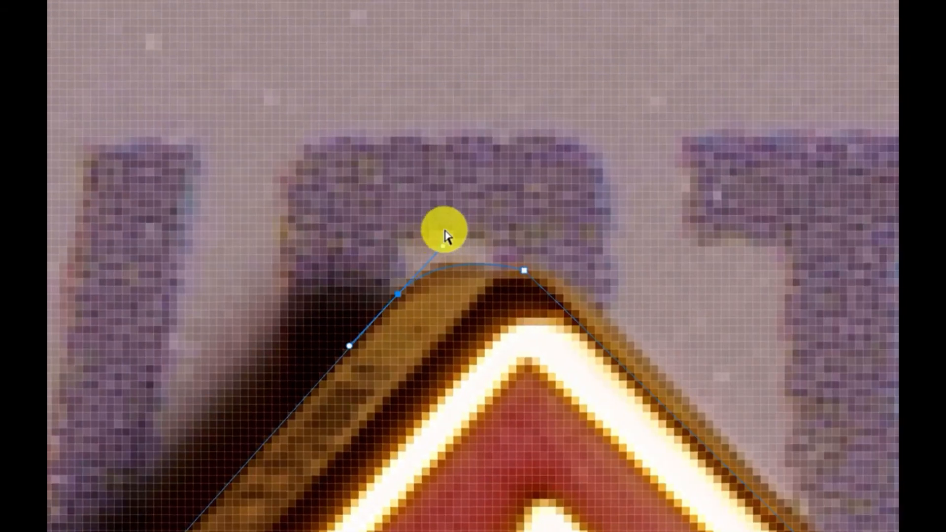
Step: Adjust the curve handle at the short arm's upper corner and nudge it right and up to follow the pin
drag(431, 236, 452, 232)
key(Right)
key(Up)
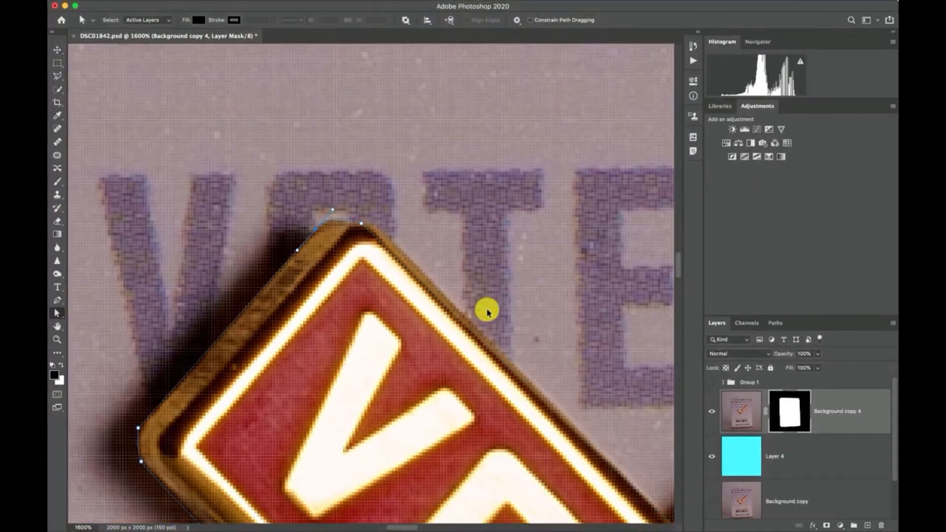
Step: Convert the finished pin path into a new anti-aliased selection with a 0-pixel feather radius
key(super+0)
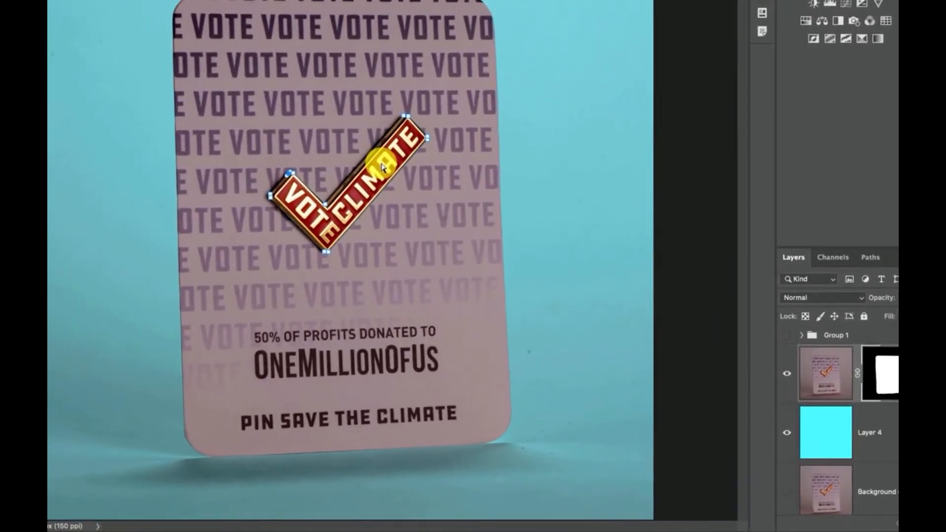
right_click(404, 254)
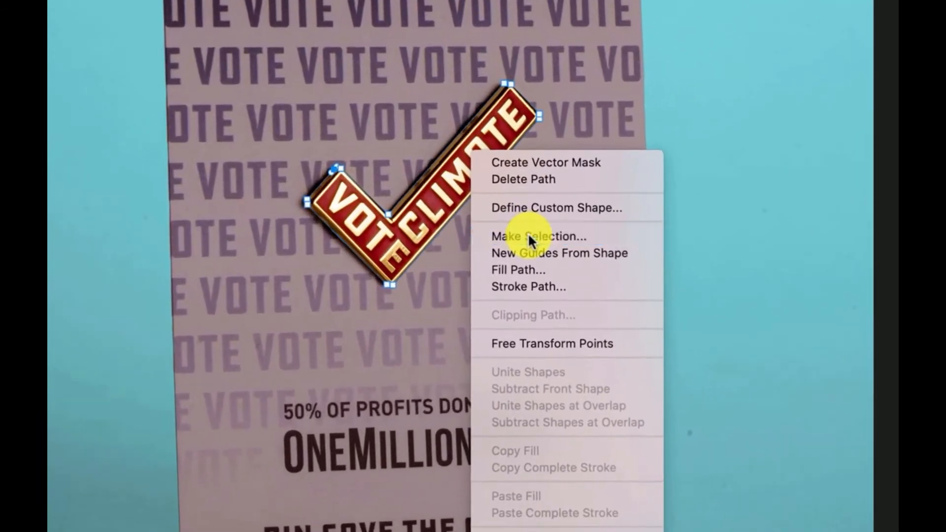
click(421, 218)
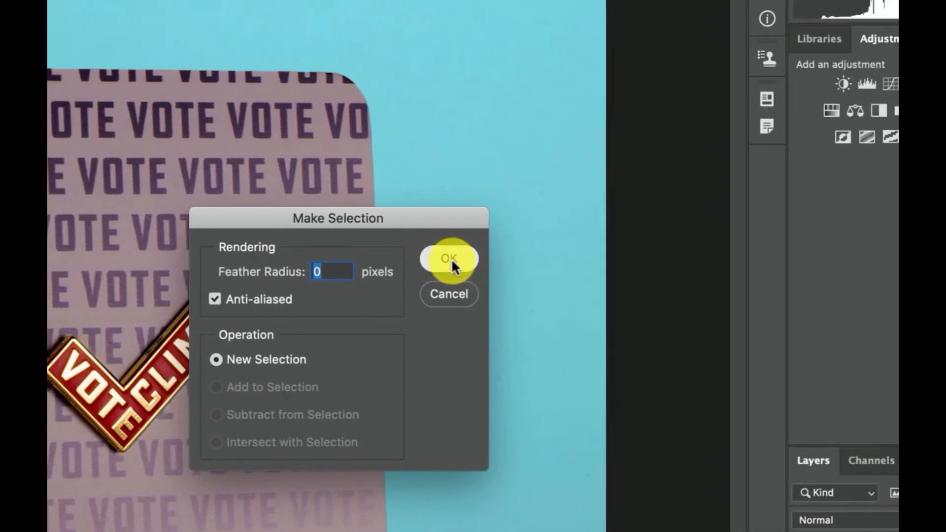
click(452, 258)
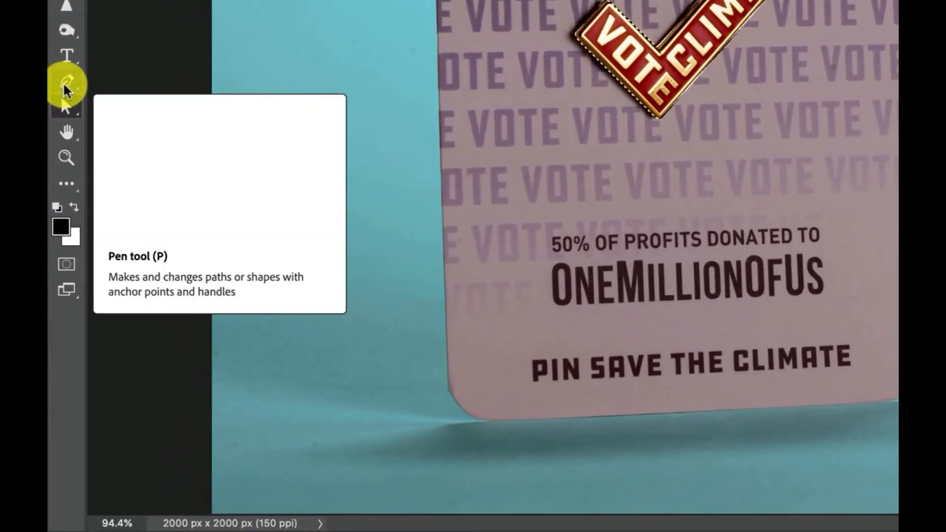
Step: Switch to the Object Selection tool and open the check-mark selection in Select and Mask
click(56, 301)
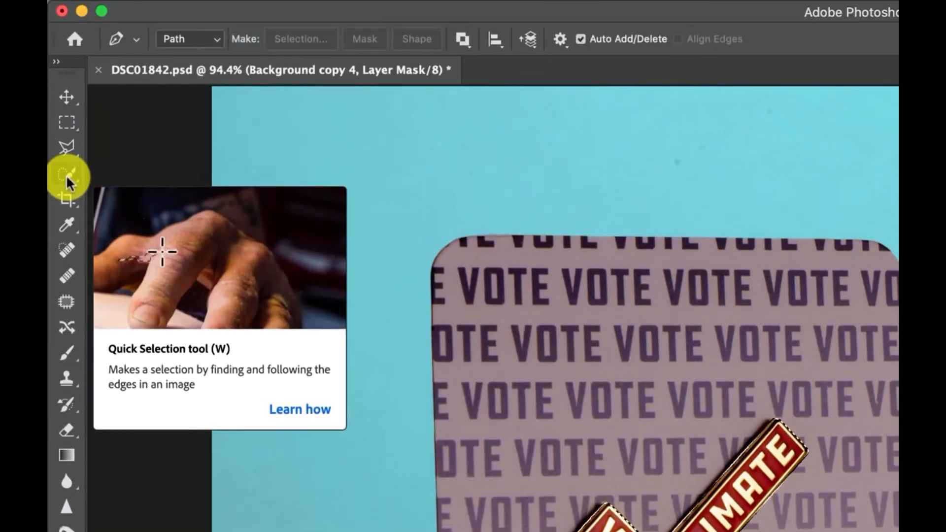
click(66, 174)
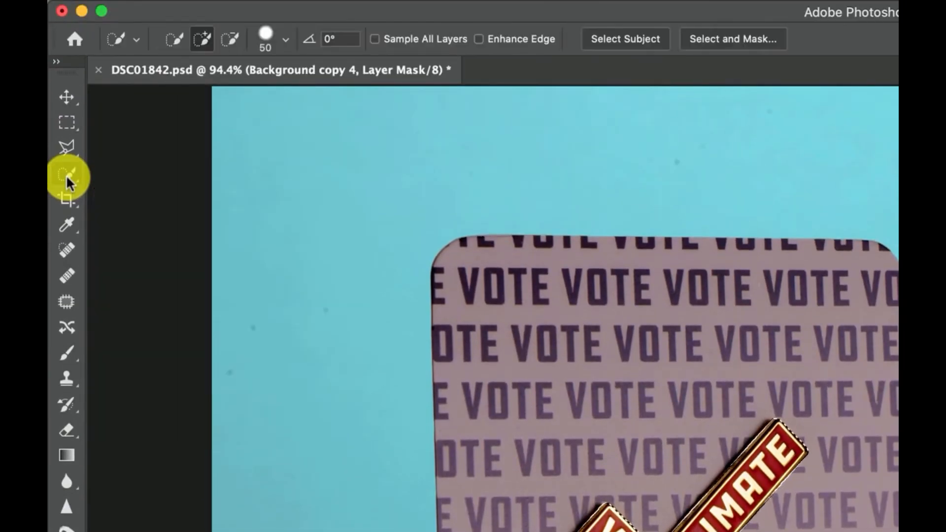
click(66, 175)
click(115, 172)
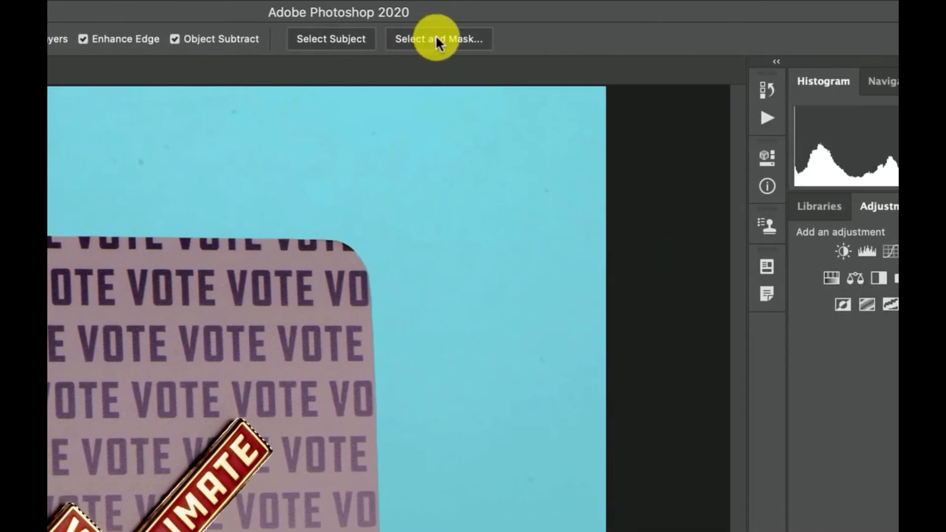
click(435, 38)
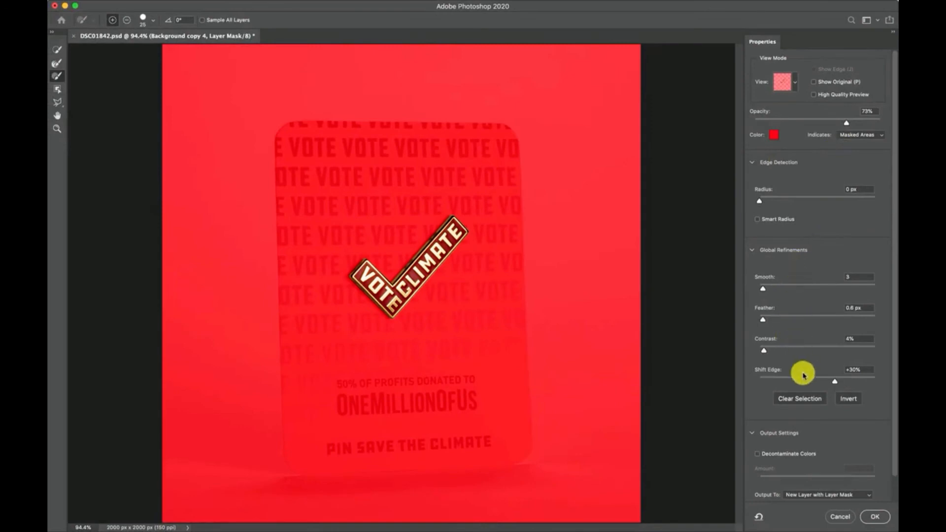
Step: Check the pin's edges and output the selection to a new layer with layer mask, using Smooth 3, Feather 0.6 px, Contrast 4%, Shift Edge +30%
key(super+plus)
key(super+plus)
key(super+plus)
key(super+plus)
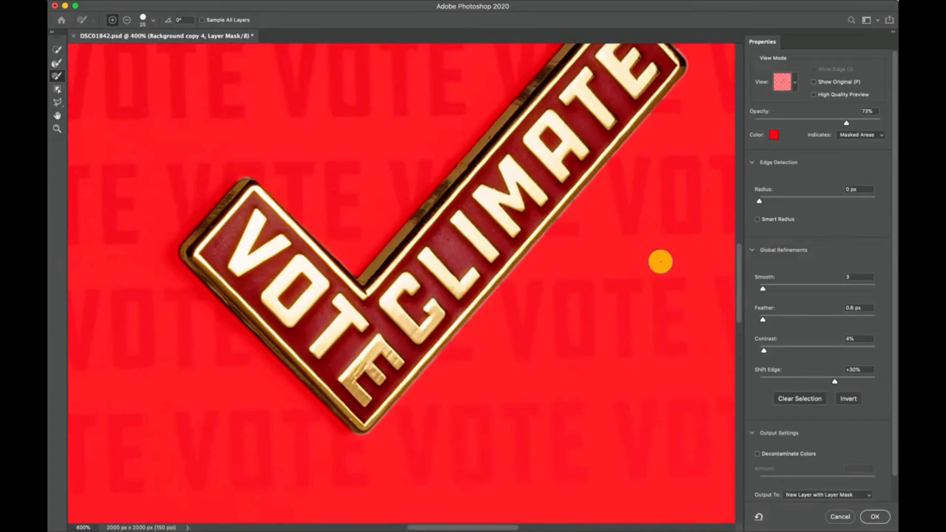
key(super+minus)
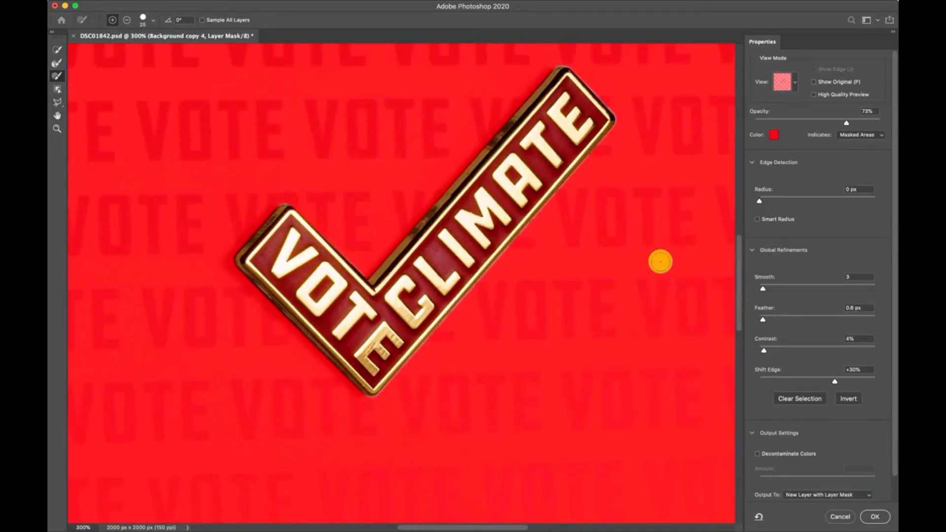
key(super+minus)
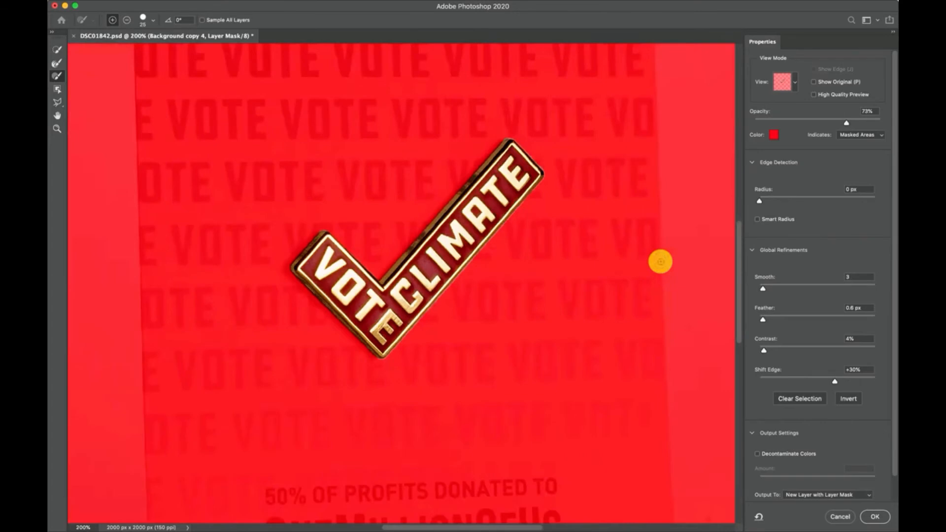
key(super+minus)
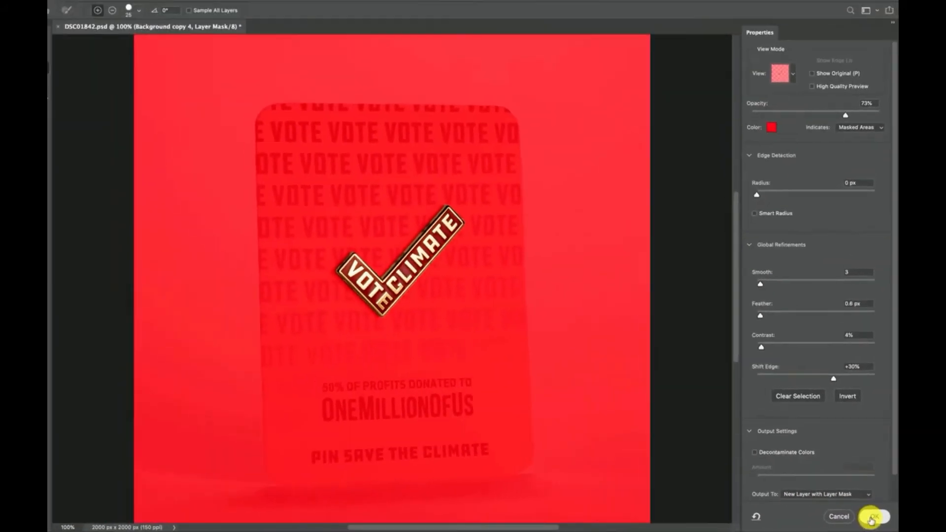
click(873, 517)
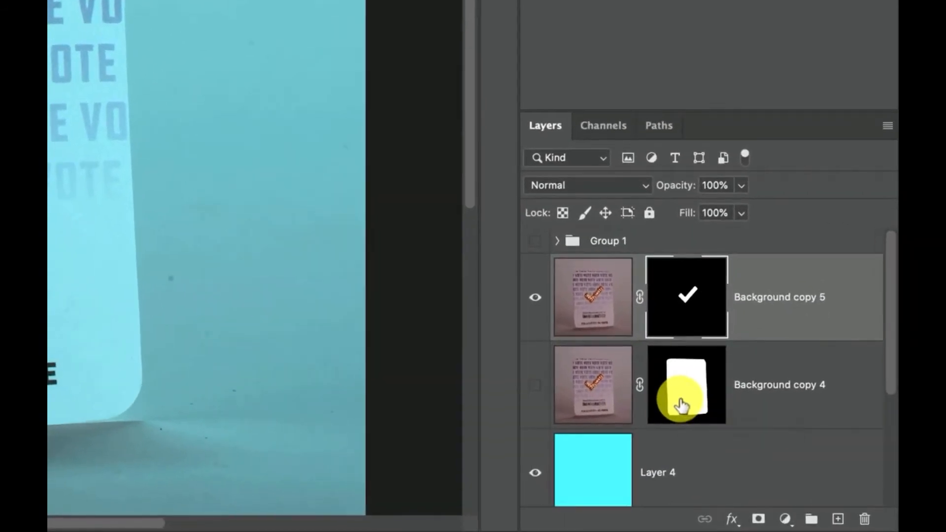
Step: Show the Background copy 4 layer again and load its card-shaped layer mask as a selection
click(682, 405)
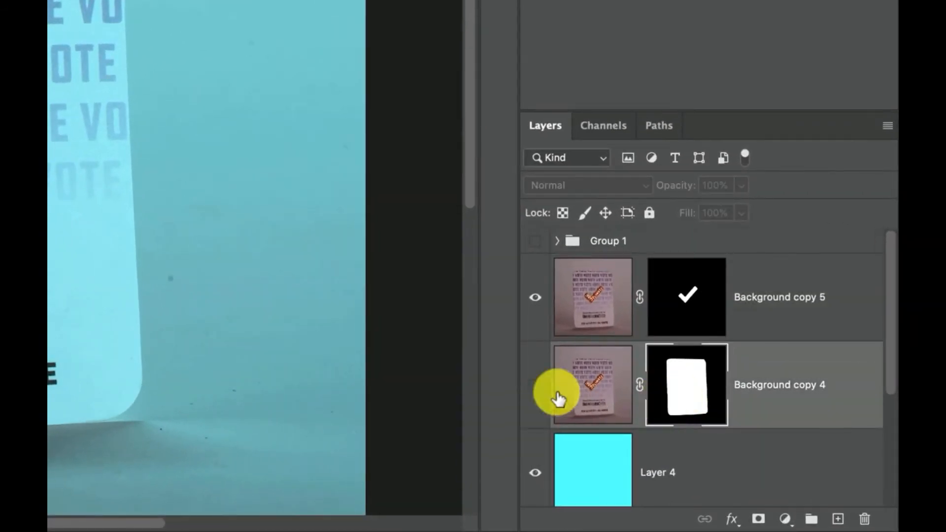
click(535, 385)
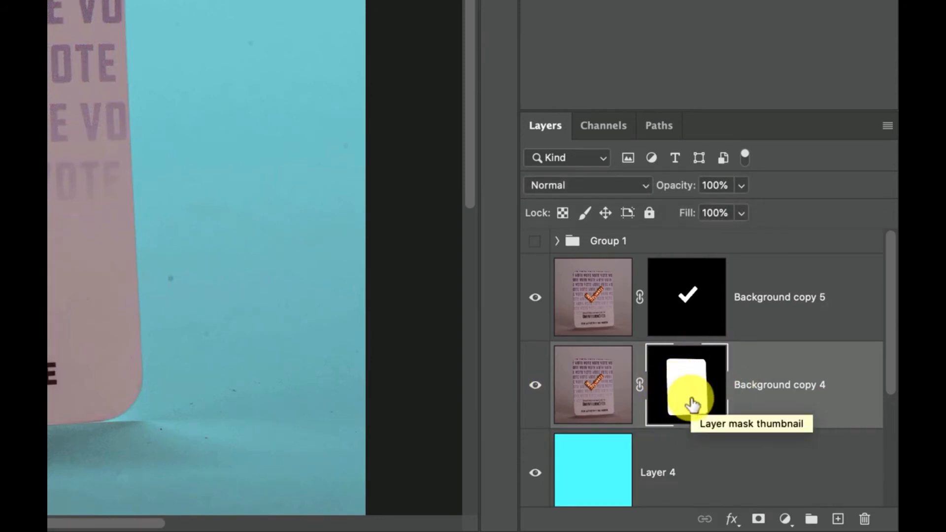
right_click(692, 401)
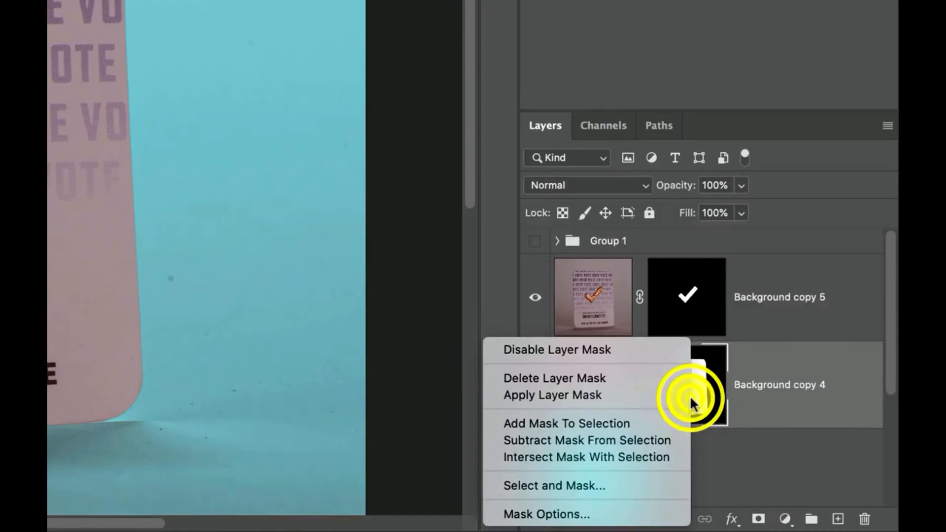
click(604, 422)
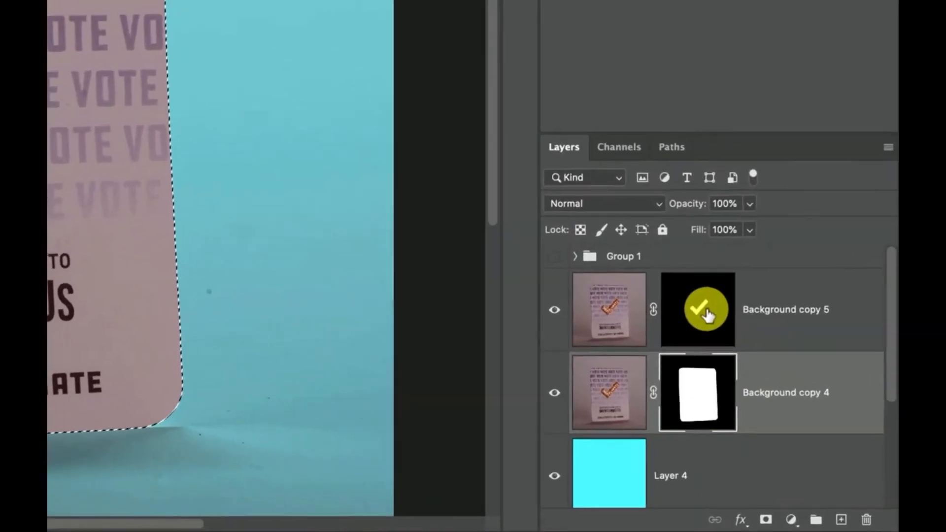
Step: Subtract Background copy 5's check-mark mask from the card selection and output the result through Select and Mask to a new layer with layer mask
right_click(696, 301)
key(Escape)
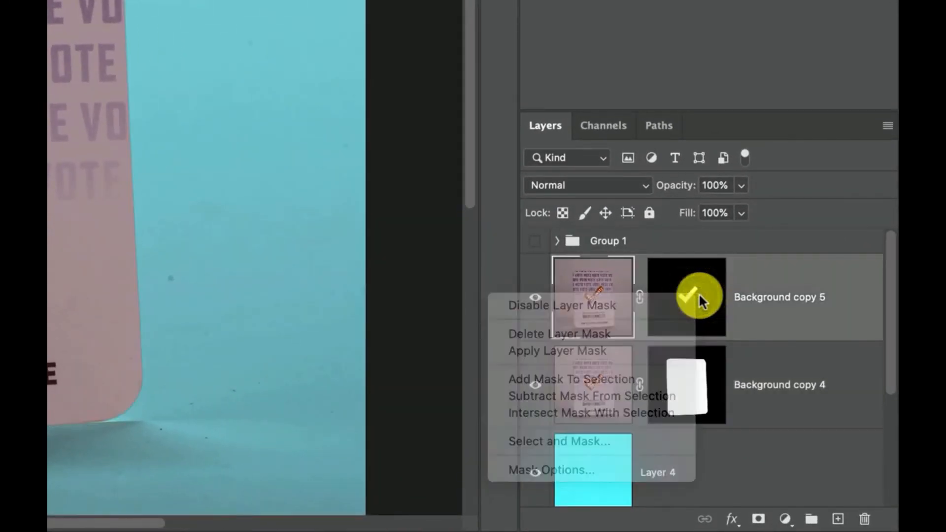
double_click(691, 300)
click(691, 301)
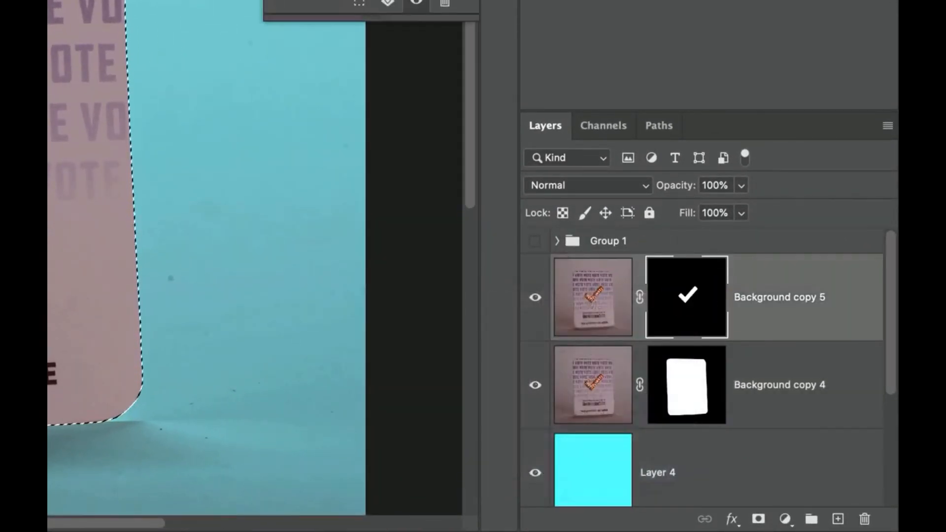
right_click(684, 294)
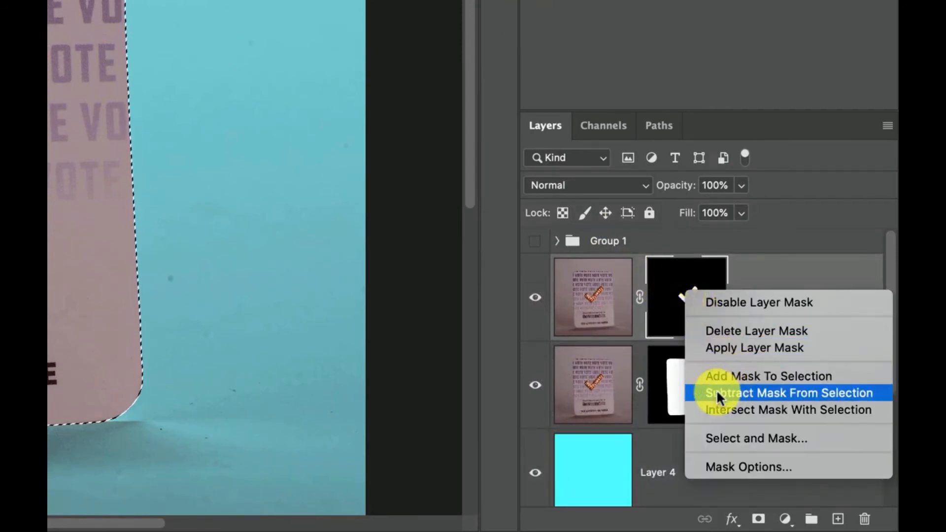
click(764, 393)
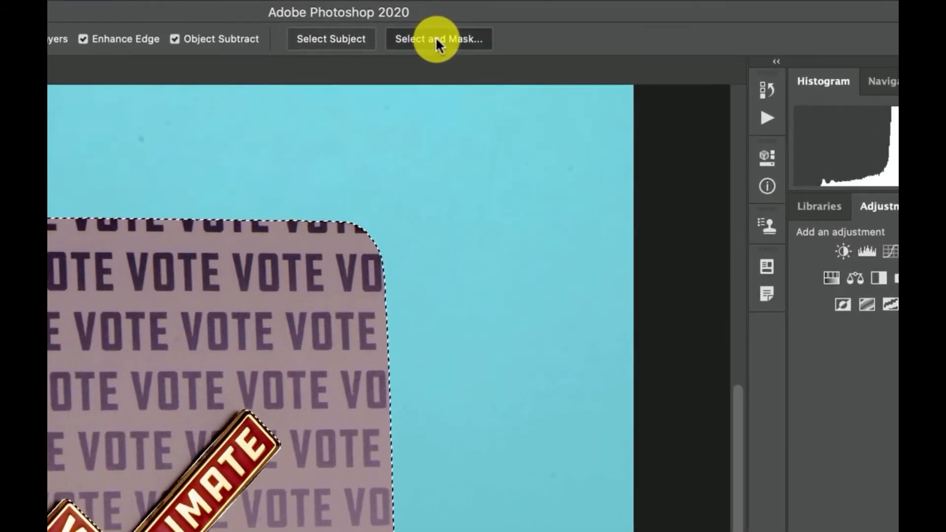
click(436, 37)
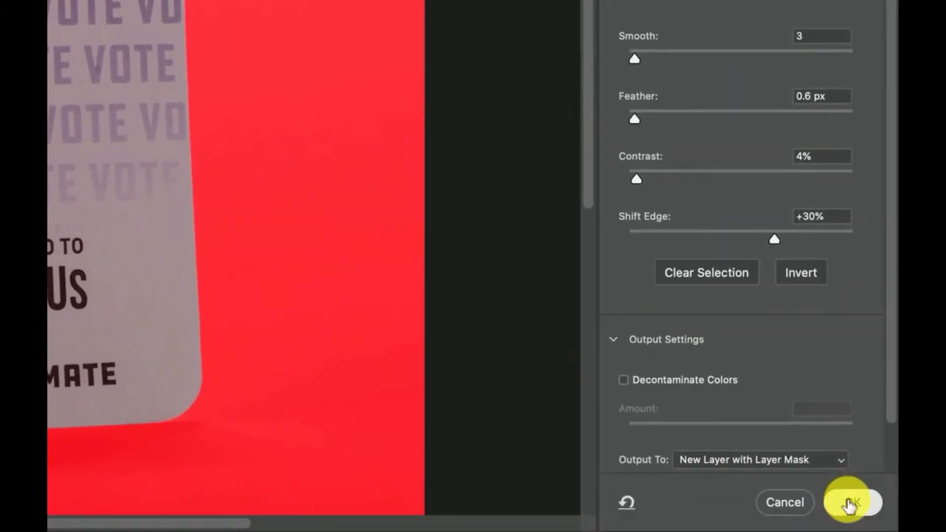
click(849, 503)
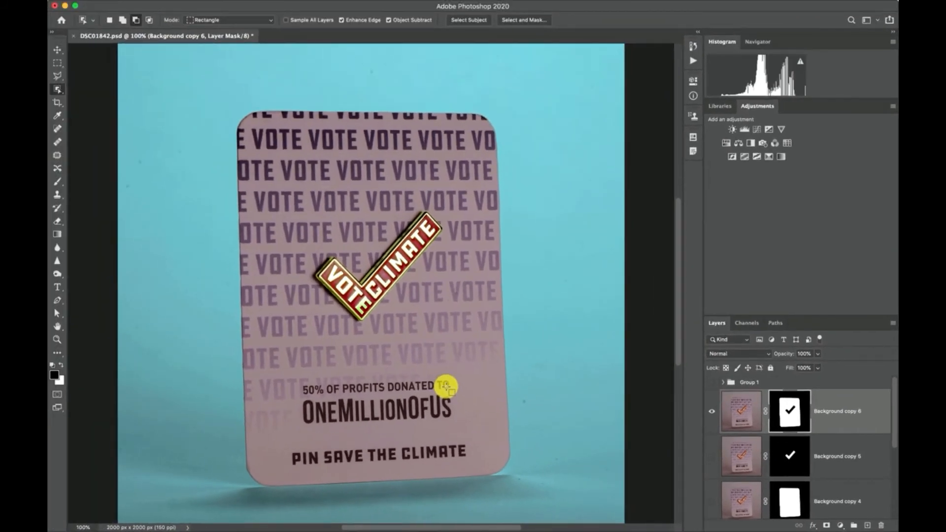
Step: Load Background copy 6's mask as a selection and add a Black & White adjustment layer with the Red Filter preset
right_click(800, 406)
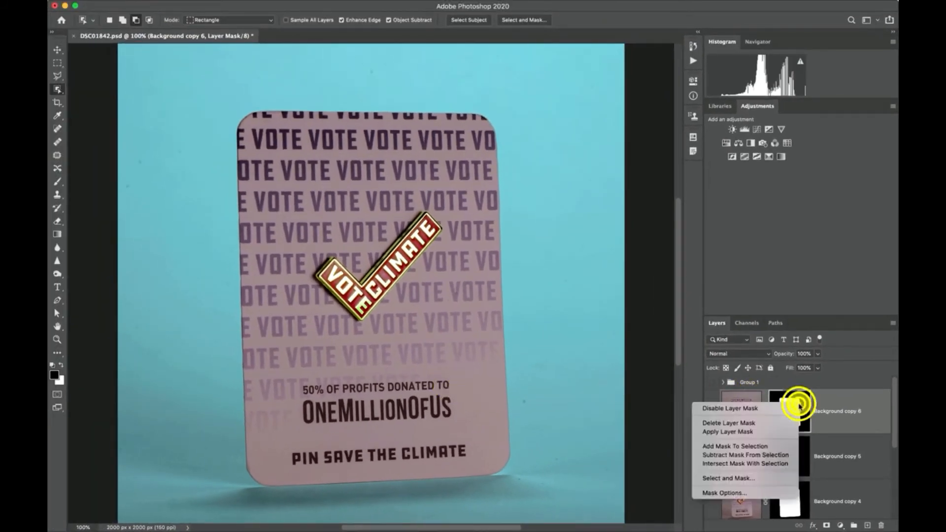
click(755, 446)
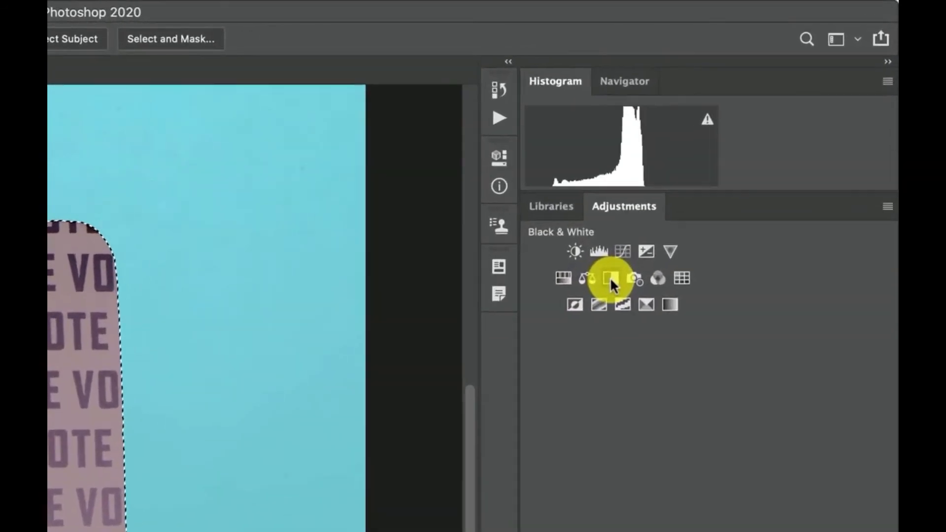
click(750, 143)
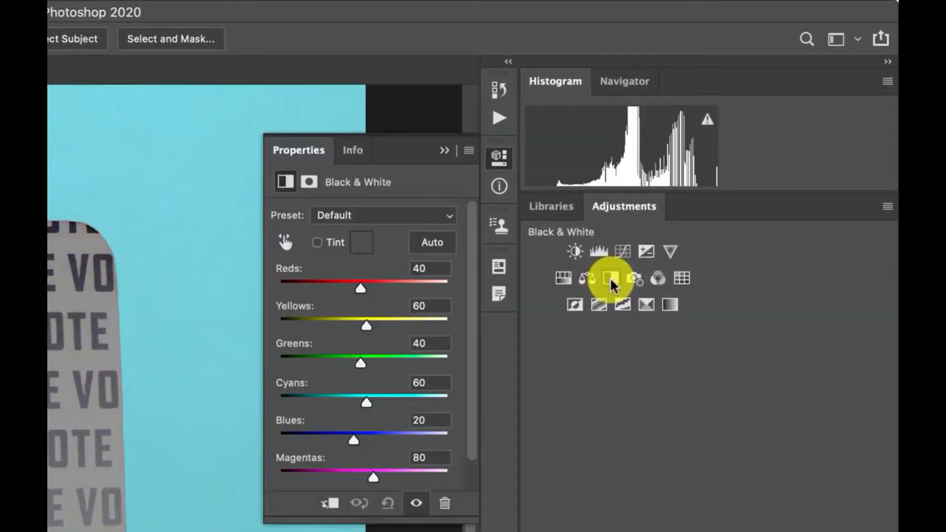
click(388, 216)
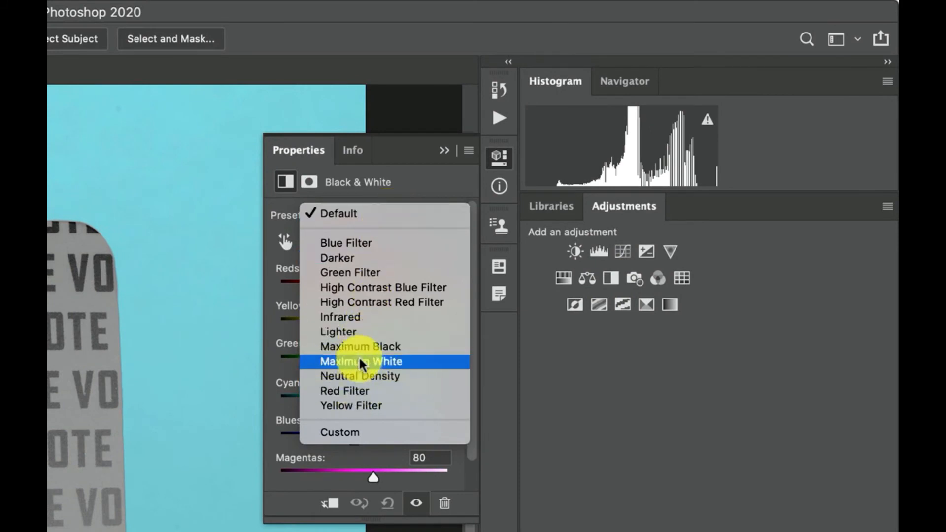
click(364, 290)
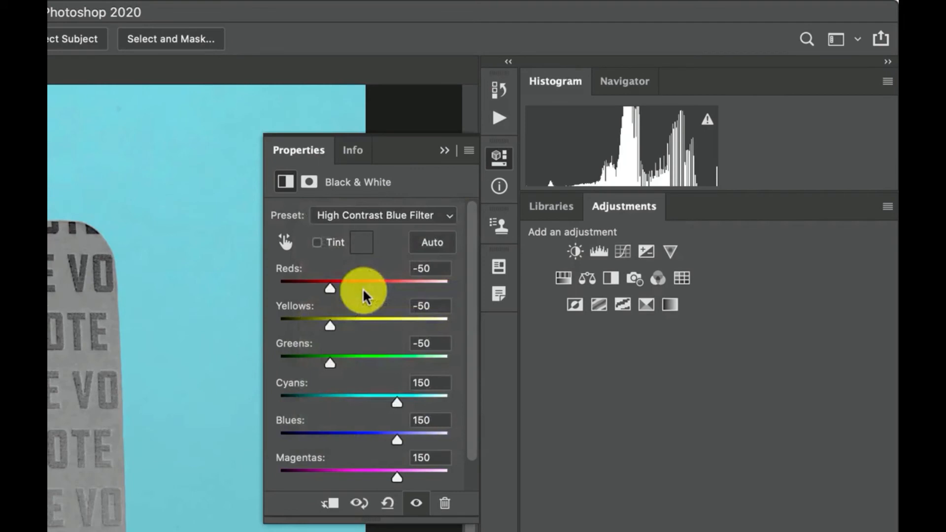
click(351, 216)
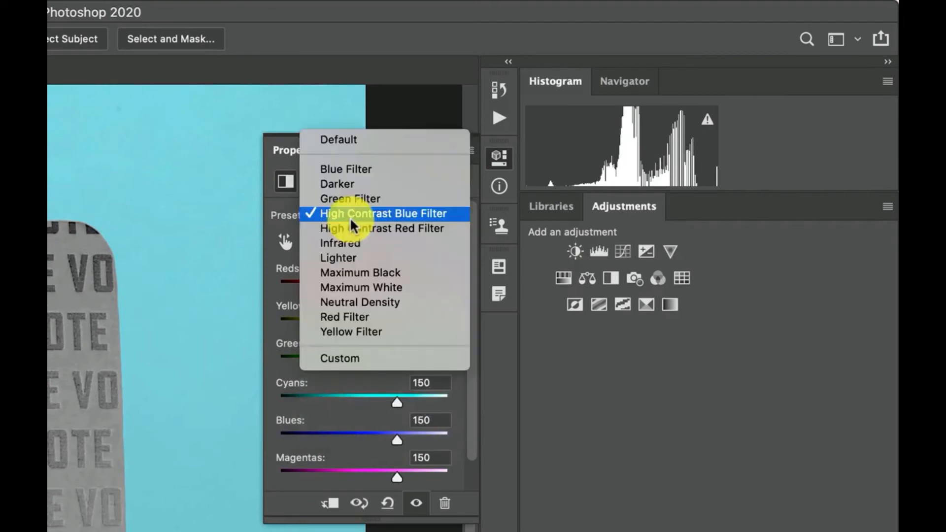
click(349, 317)
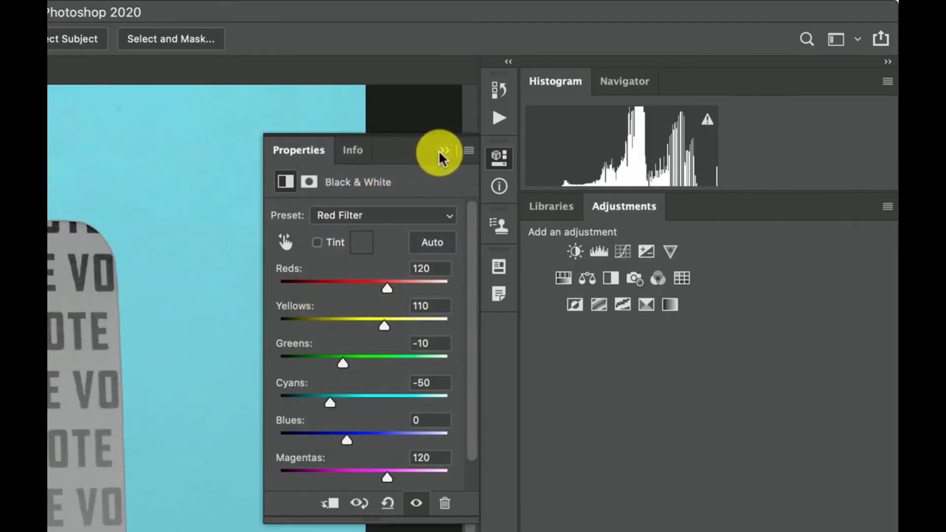
click(443, 151)
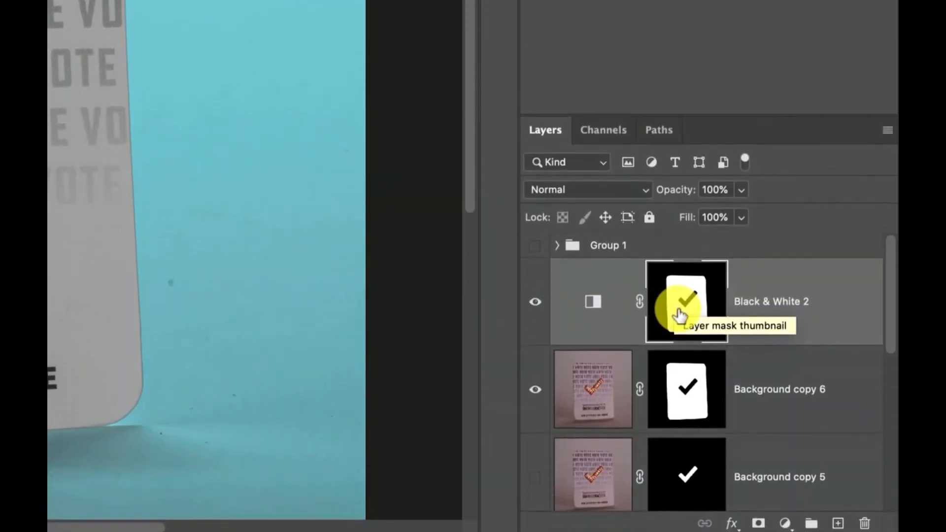
Step: Load the Black & White 2 mask as a selection and add a Brightness/Contrast adjustment with Brightness 17 and Contrast 100
right_click(677, 302)
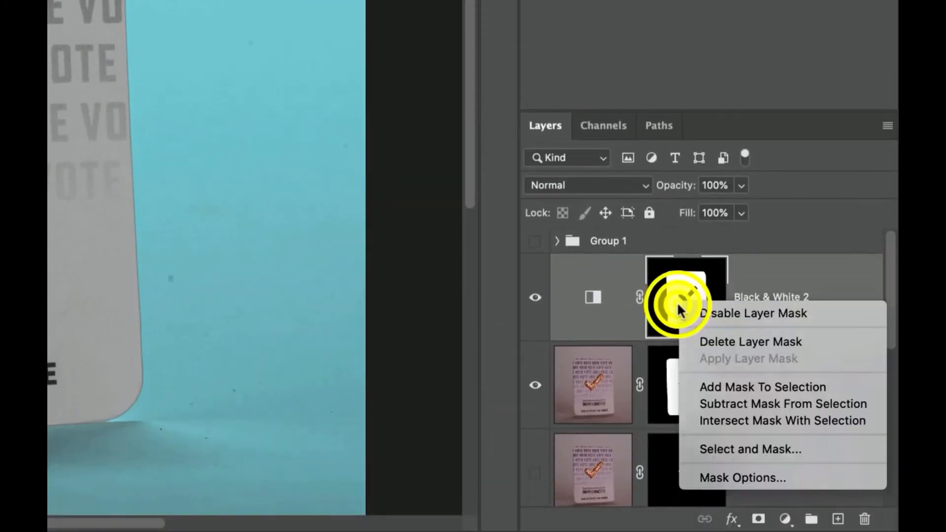
click(718, 387)
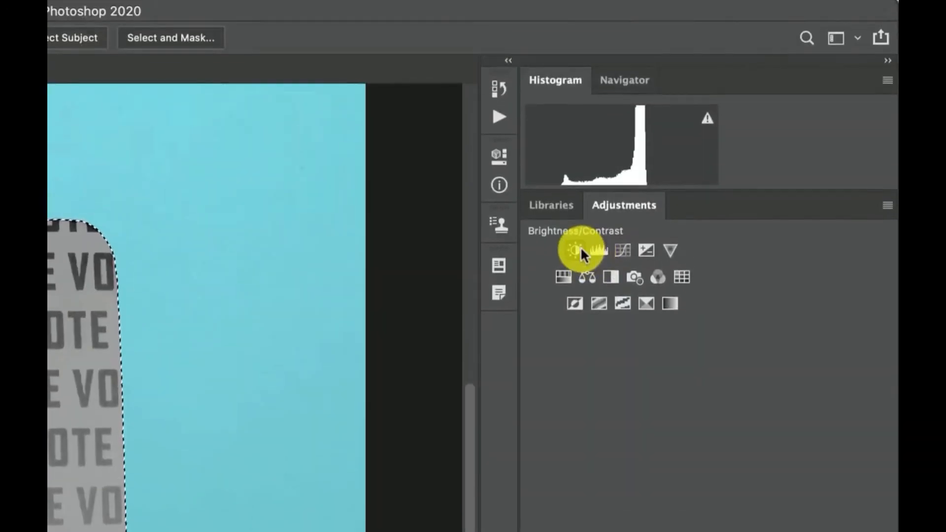
click(581, 248)
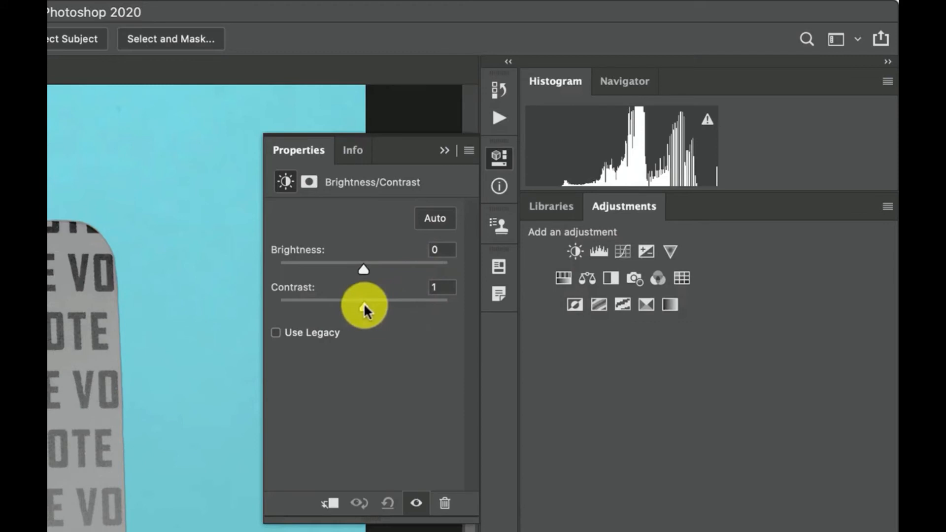
drag(364, 309, 503, 318)
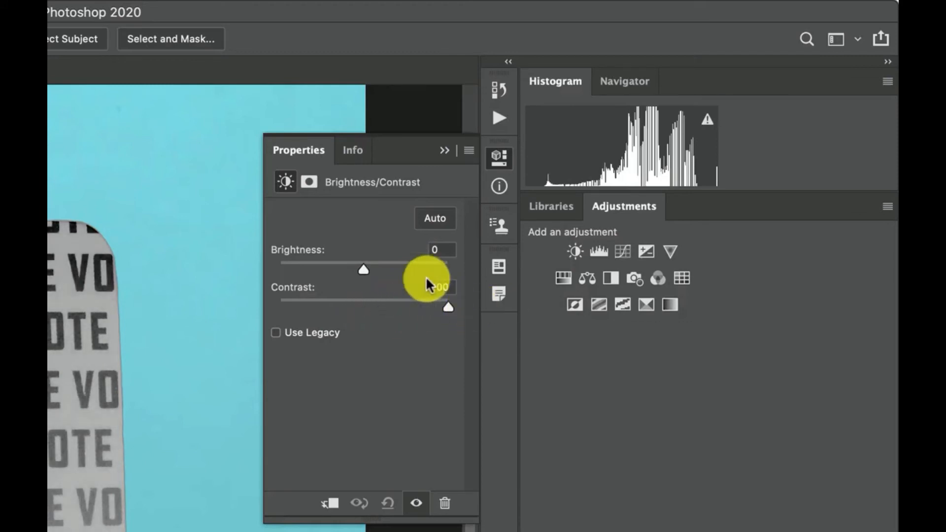
drag(362, 267, 372, 267)
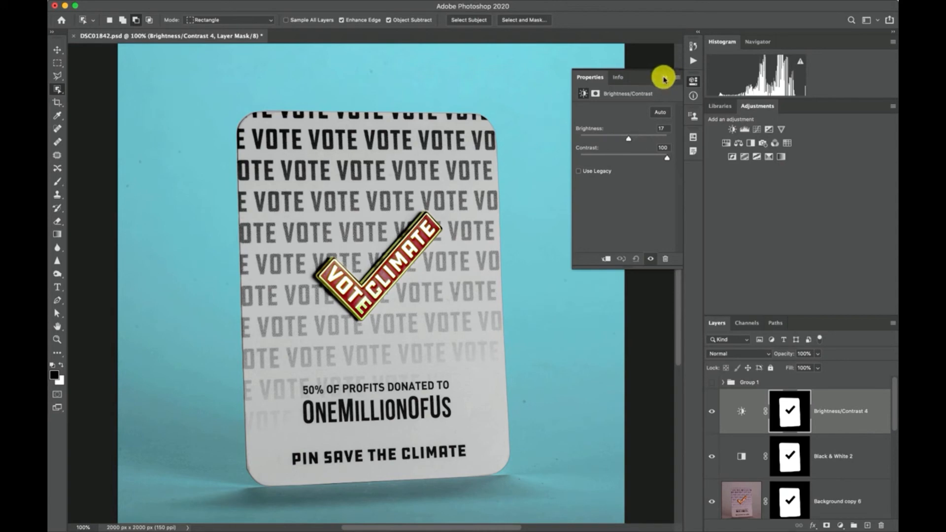
click(664, 79)
Step: Compare the card with and without Background copy 6, Brightness/Contrast 4 and Black & White 2 by toggling each layer's visibility
scroll(758, 436, down, 1)
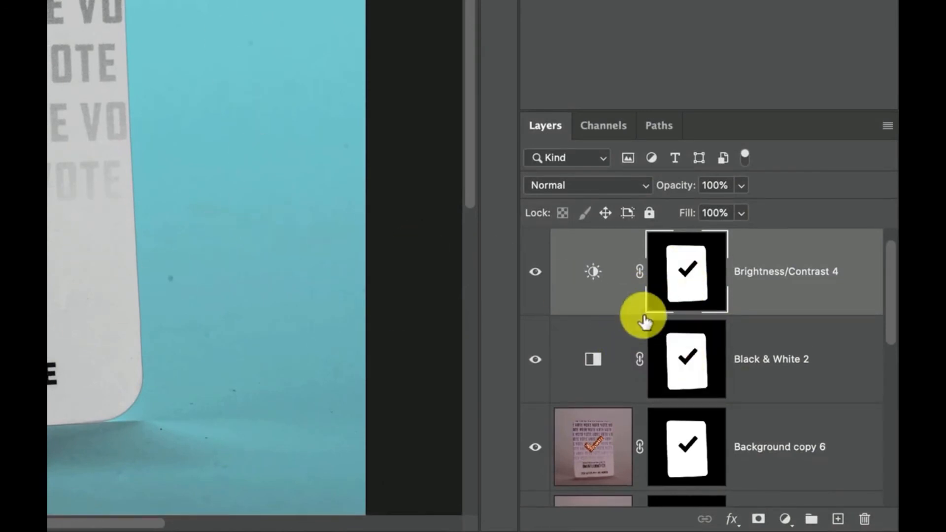
scroll(645, 315, down, 3)
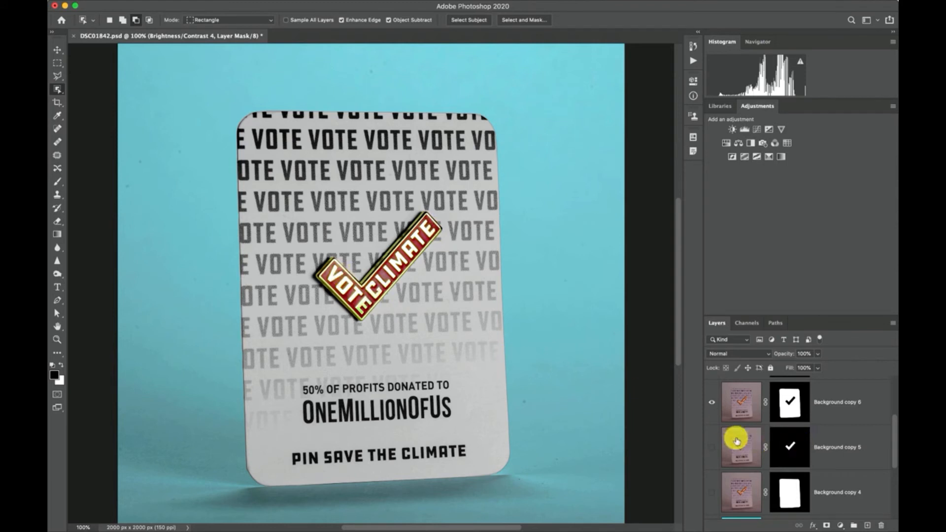
click(712, 404)
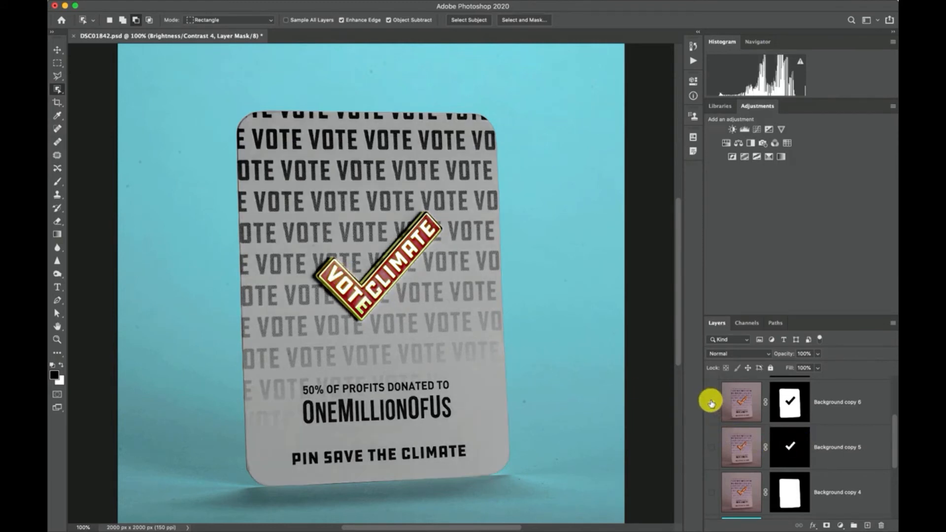
click(711, 404)
click(711, 403)
click(711, 403)
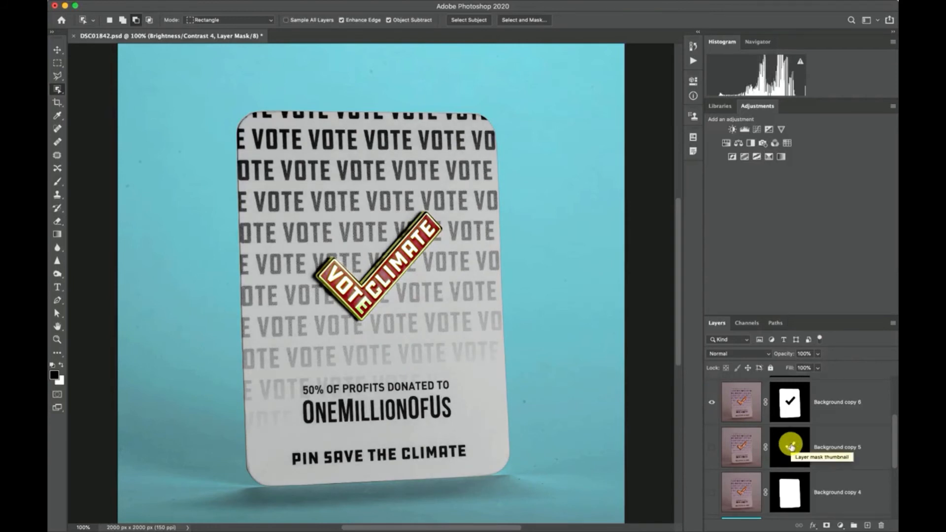
scroll(789, 444, up, 4)
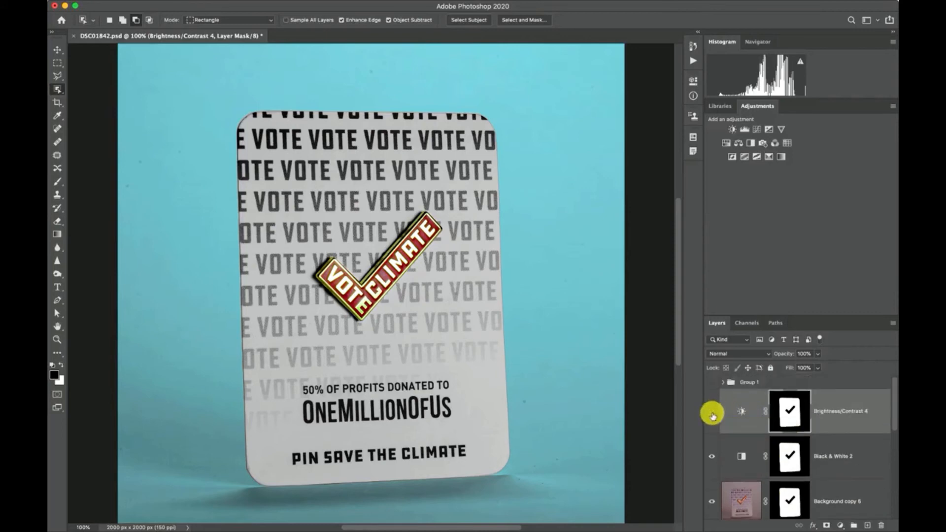
click(712, 413)
click(712, 413)
click(712, 456)
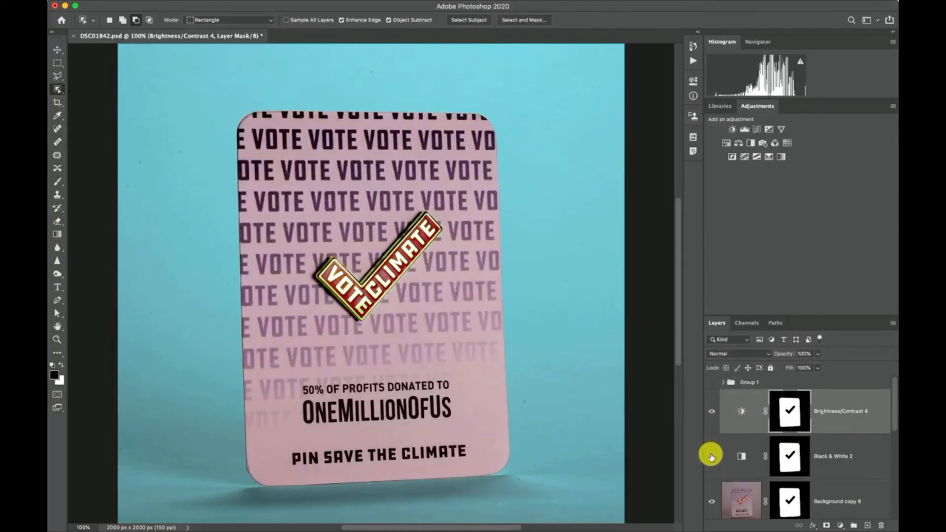
click(711, 456)
Step: Load the check-mark layer mask of Background copy 5 as a selection
scroll(767, 454, down, 1)
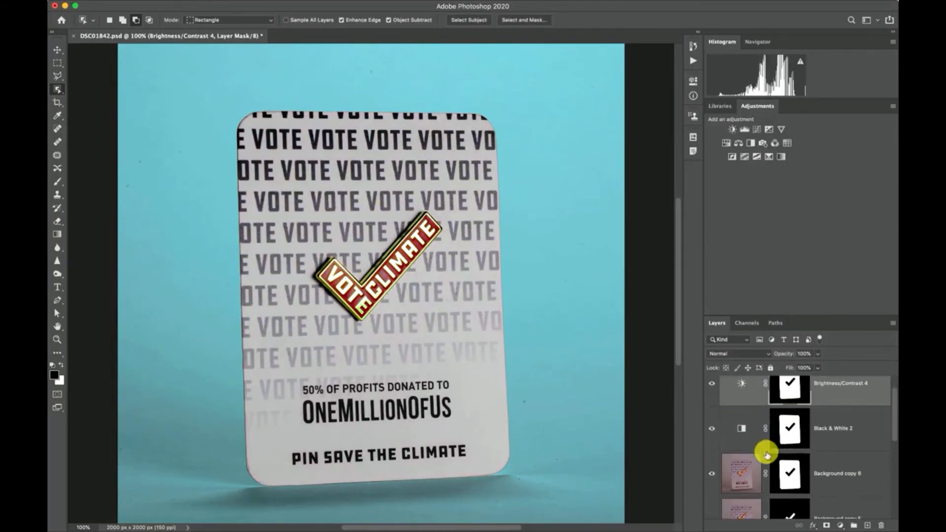
scroll(767, 454, down, 1)
click(789, 482)
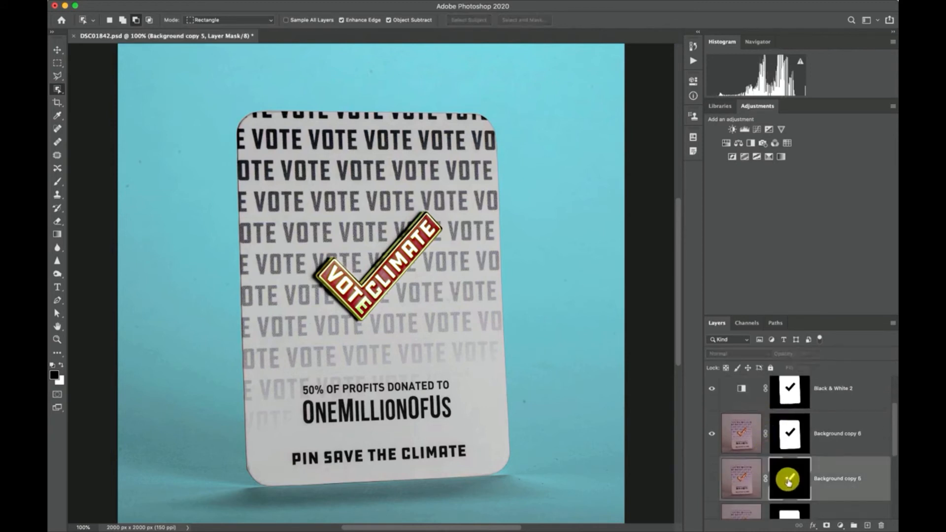
right_click(789, 483)
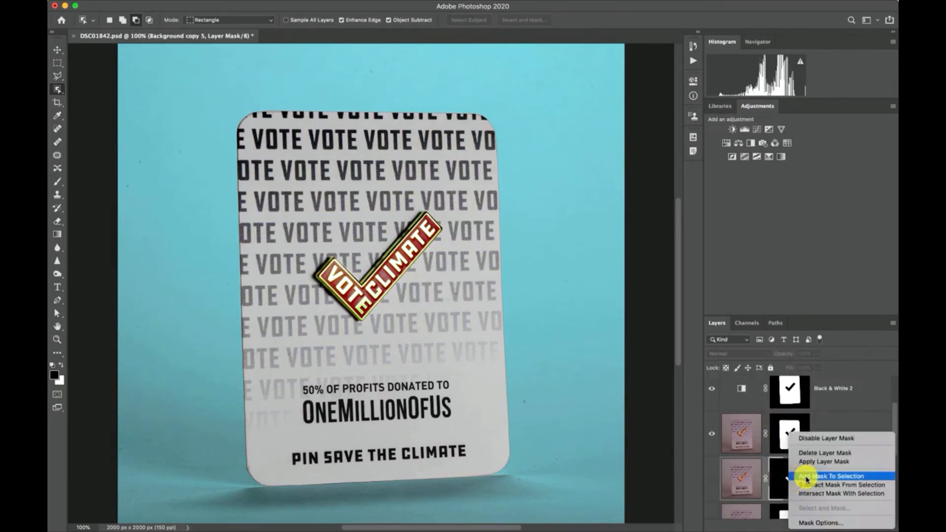
click(832, 476)
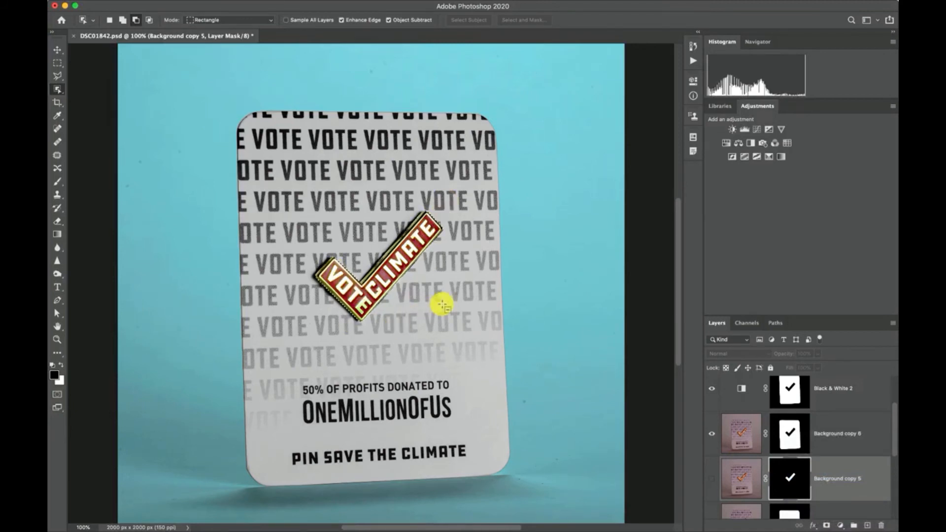
Step: Add a Brightness/Contrast adjustment to the selected pin with Brightness -9 and Contrast -17
key(super+equal)
key(super+equal)
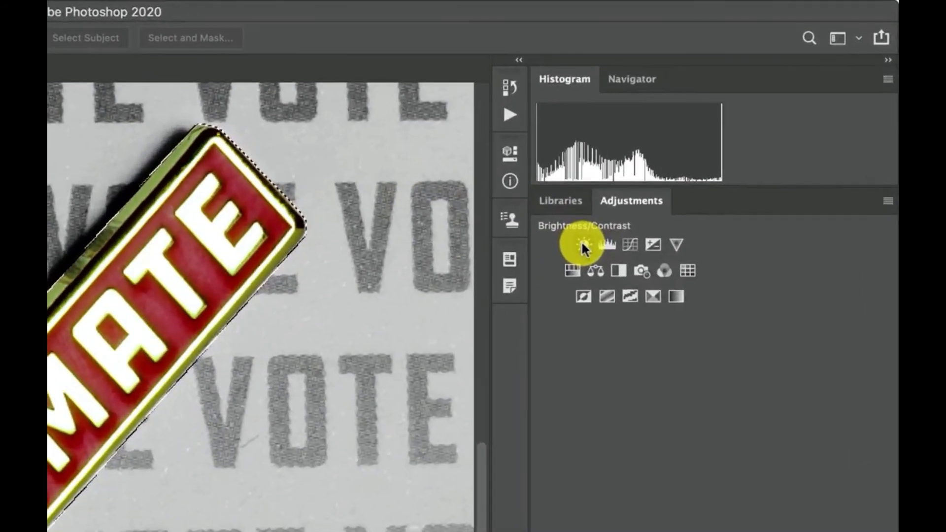
click(582, 245)
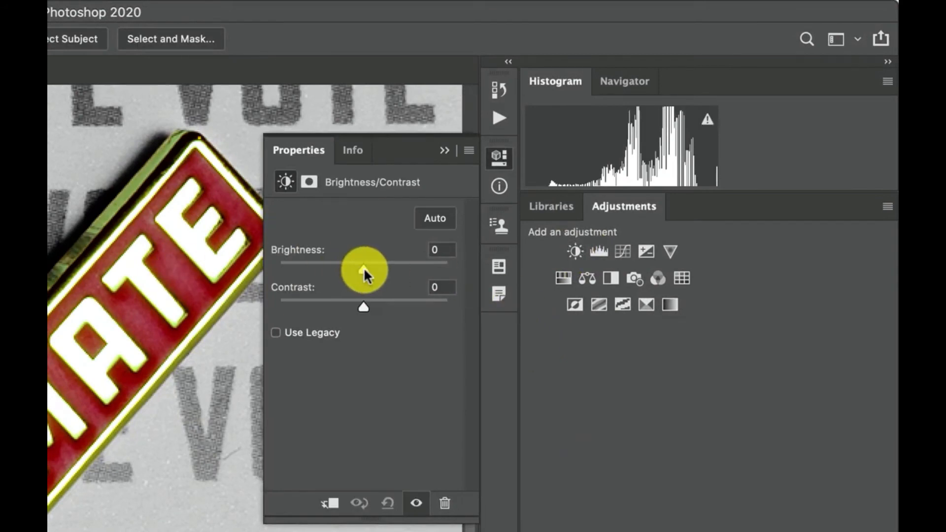
drag(364, 268, 358, 268)
drag(367, 304, 335, 305)
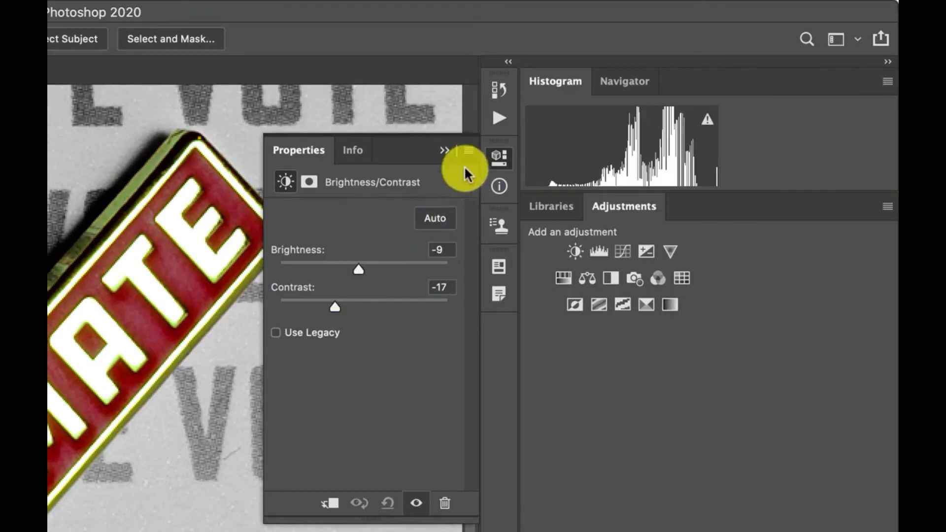
click(444, 151)
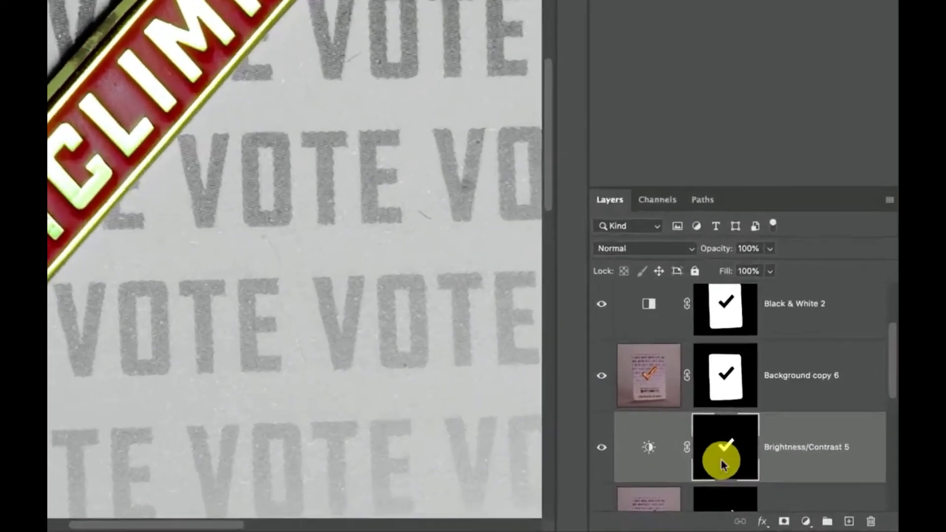
Step: Load the Brightness/Contrast 5 mask as a selection and add a Levels adjustment with black input 12 and midtones 0.93
right_click(787, 484)
click(712, 422)
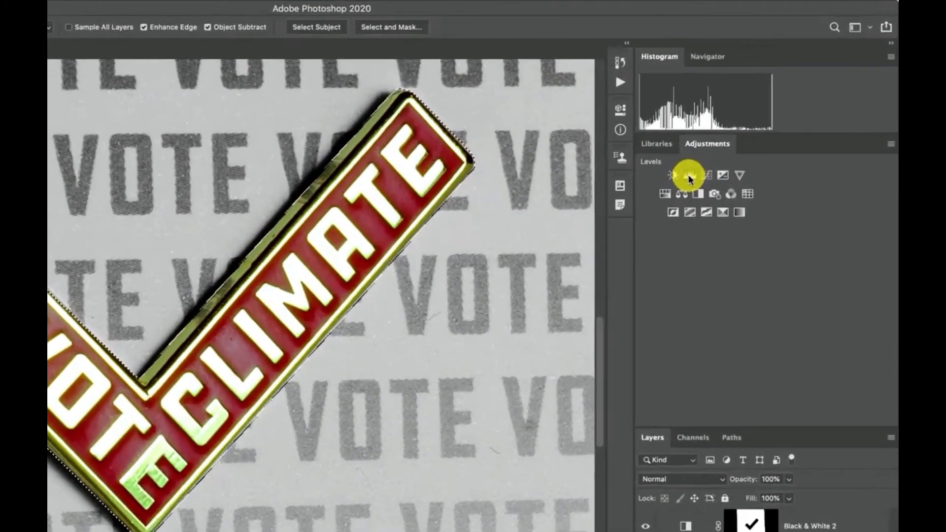
click(689, 176)
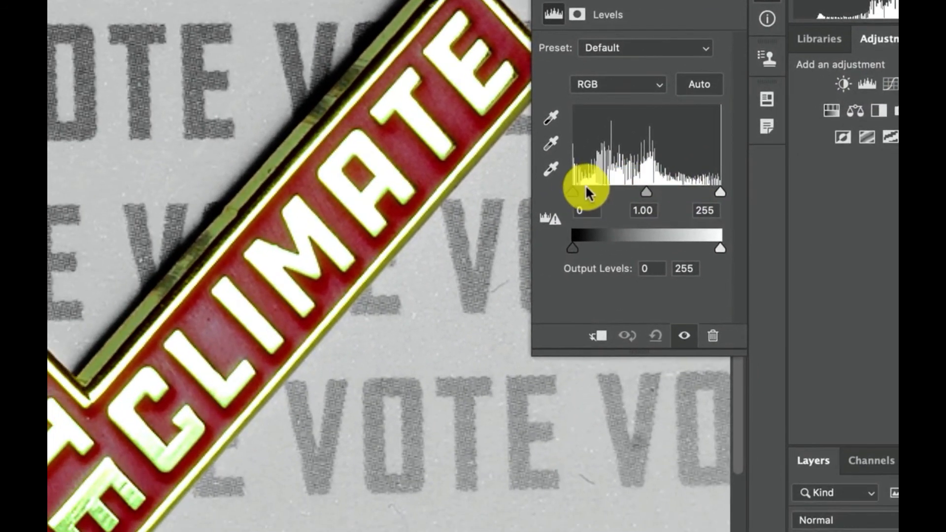
mouse_move(573, 191)
mouse_down()
mouse_move(550, 193)
mouse_move(560, 192)
mouse_up()
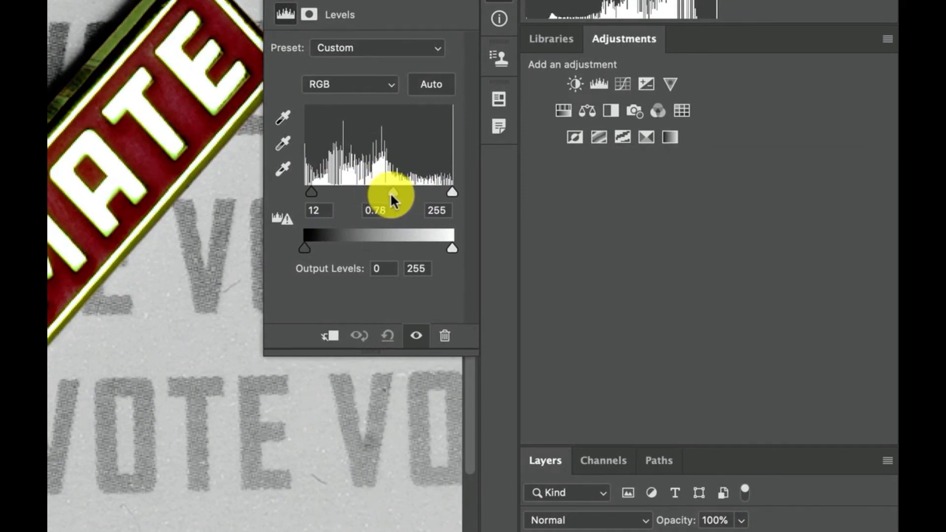
drag(389, 193, 385, 193)
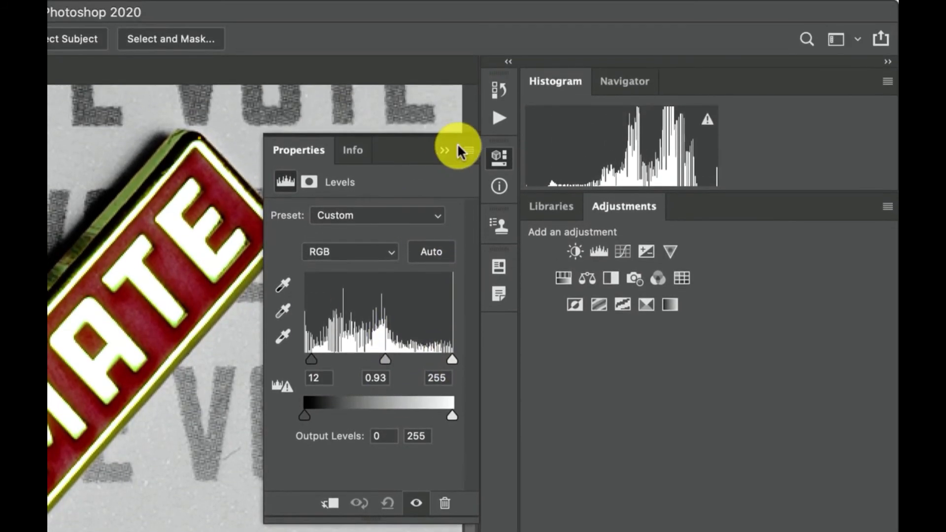
click(458, 148)
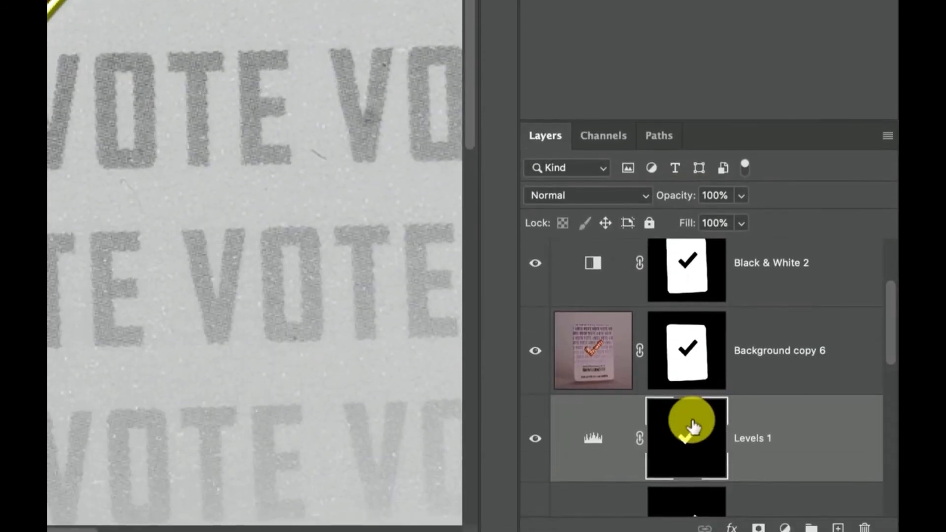
Step: Load the Levels 1 mask as a selection and add a Selective Color adjustment with Black at -30% for Reds
right_click(693, 423)
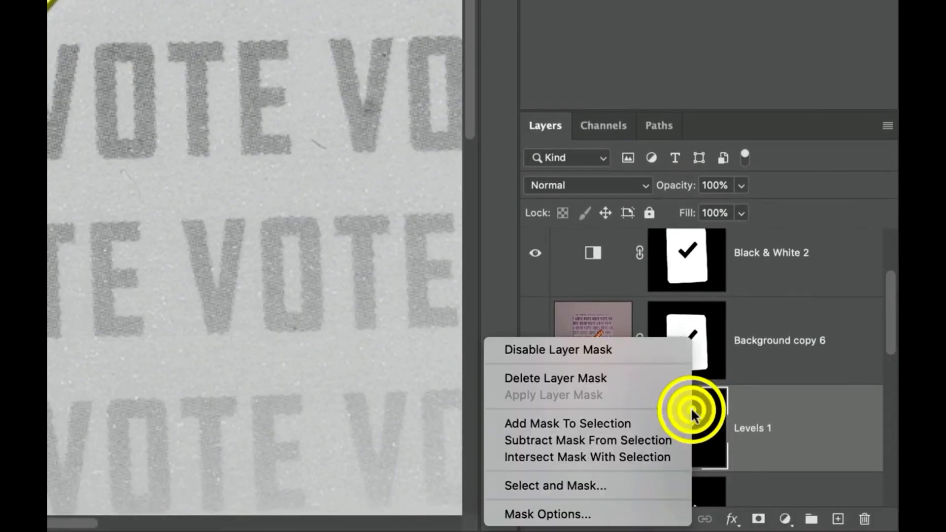
click(620, 422)
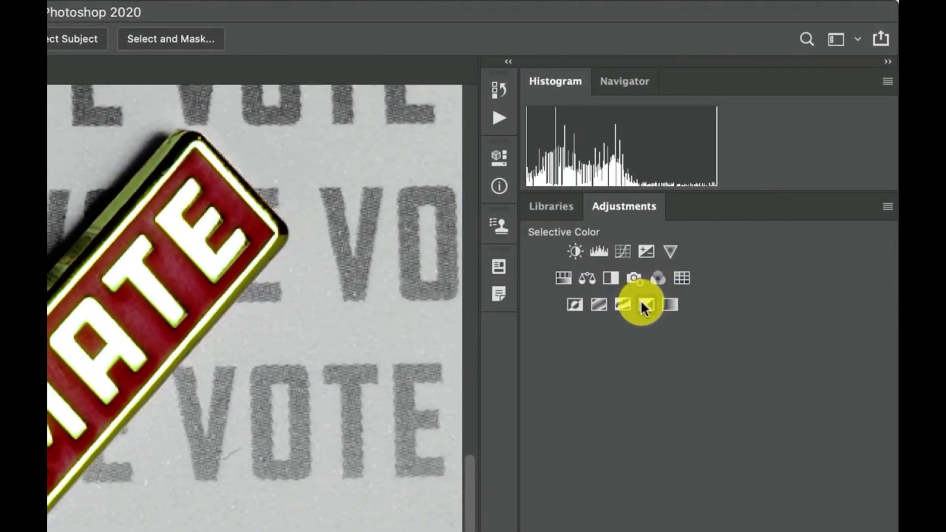
click(767, 158)
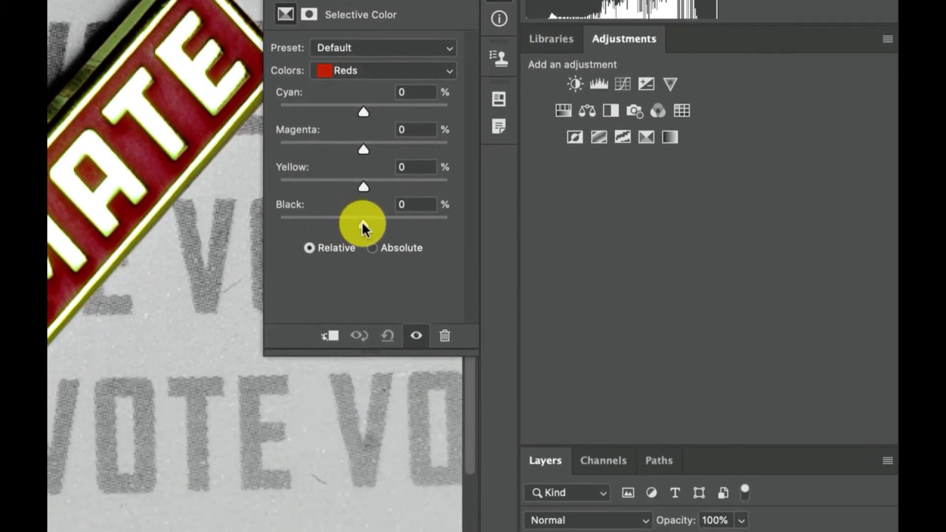
click(363, 390)
drag(364, 224, 337, 225)
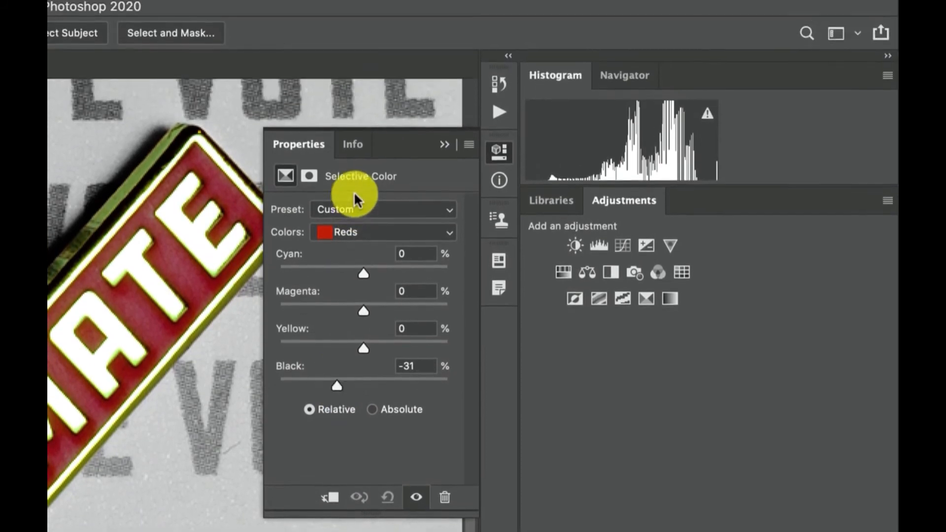
click(354, 71)
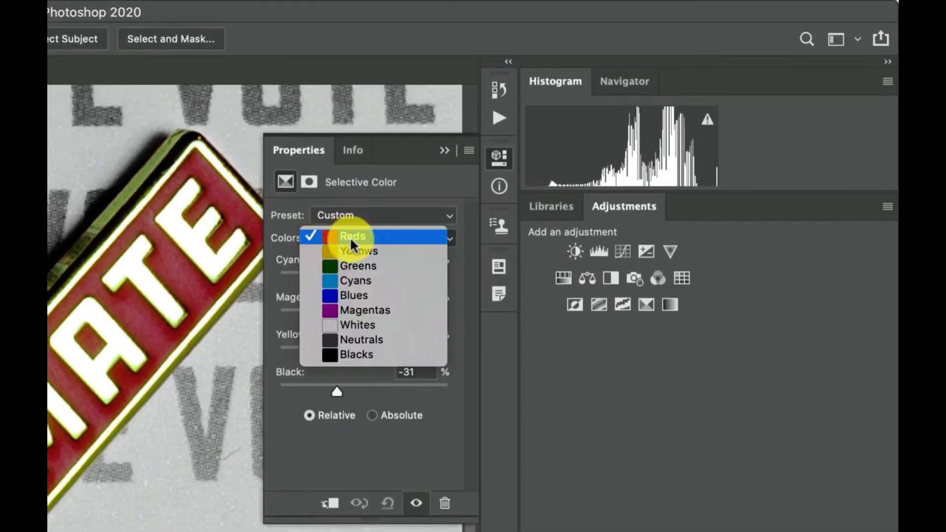
click(354, 235)
mouse_move(337, 391)
mouse_down()
mouse_move(316, 391)
mouse_move(337, 390)
mouse_up()
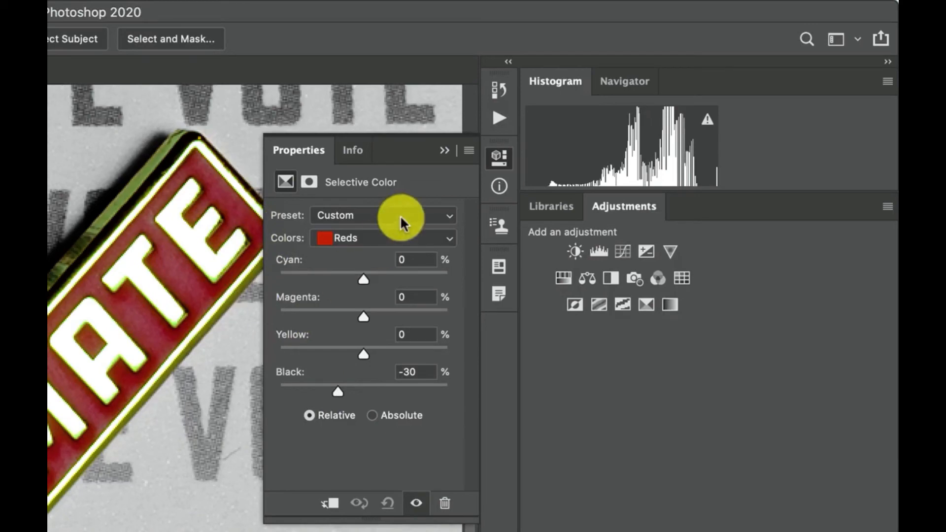
click(444, 151)
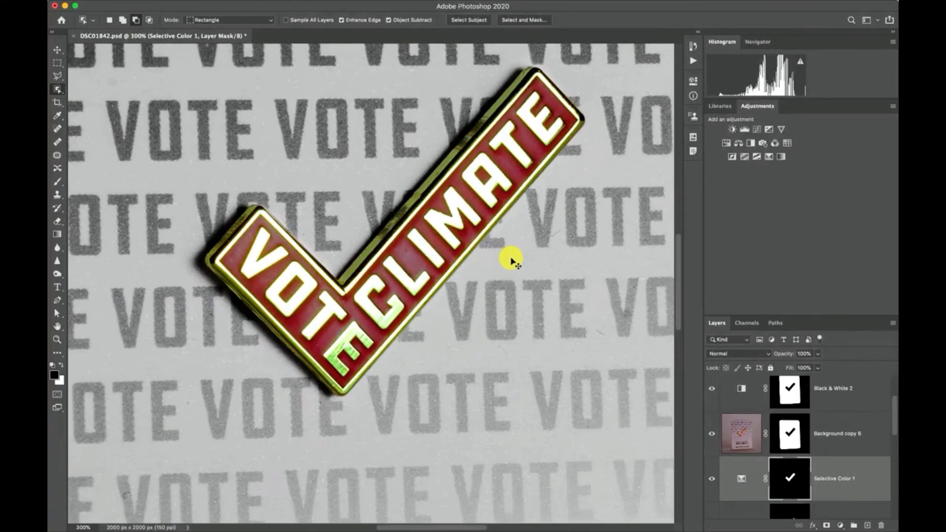
Step: Set the layer thumbnails to the smallest picture size and extend the Layers panel to show the whole layer stack
key(super+minus)
key(super+minus)
key(super+minus)
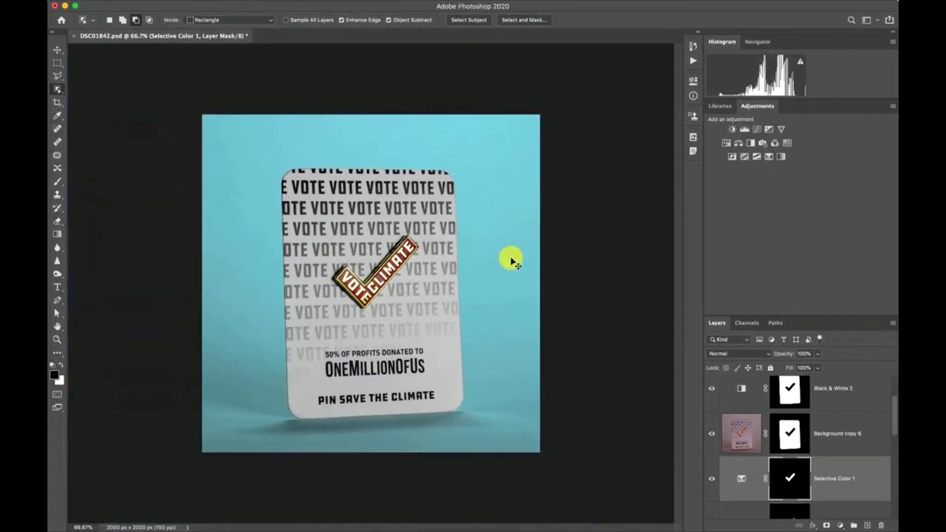
key(super+plus)
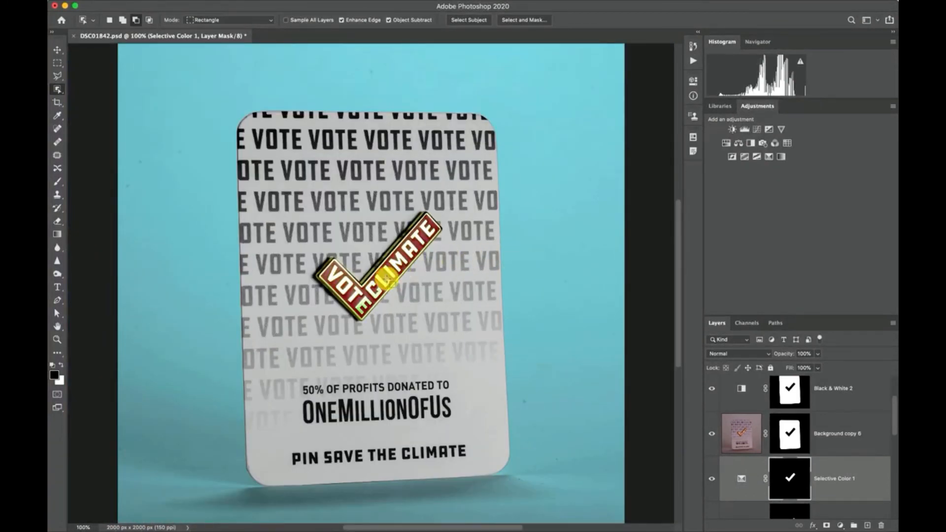
scroll(770, 449, down, 2)
scroll(770, 449, up, 3)
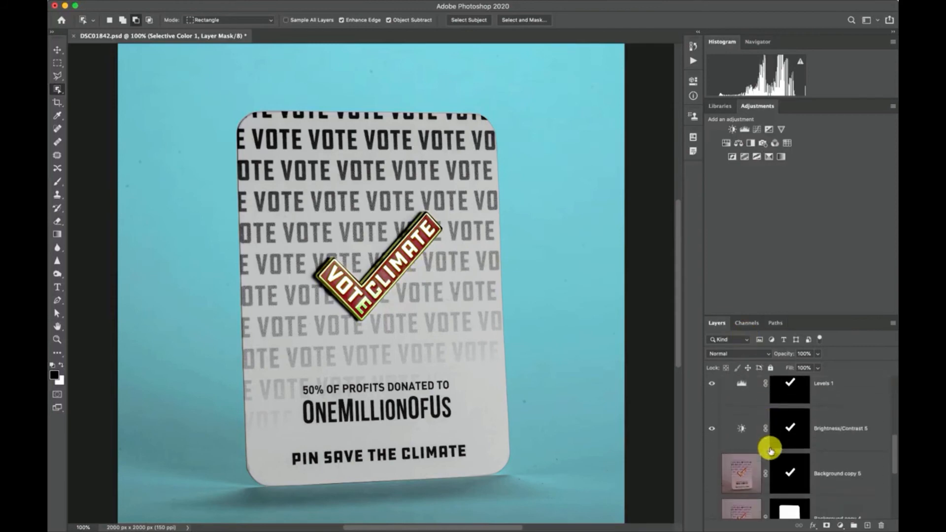
scroll(771, 449, down, 3)
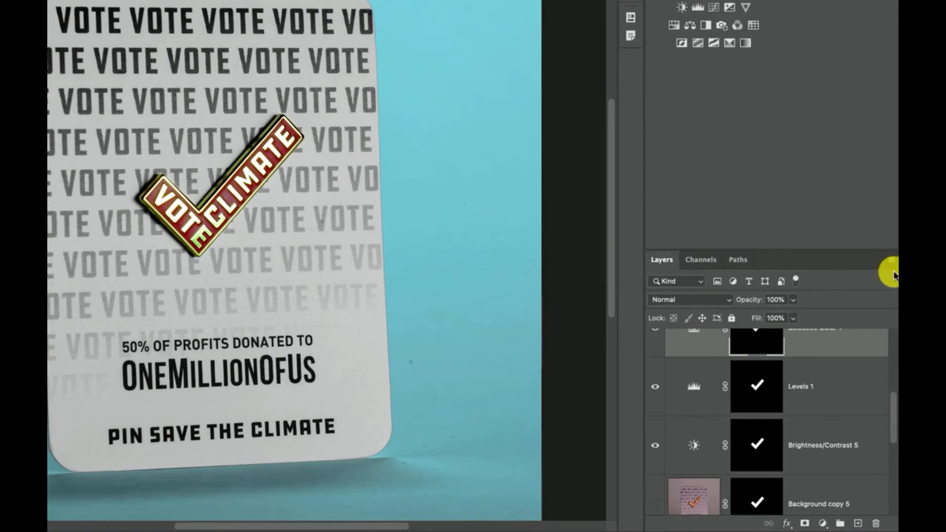
click(893, 274)
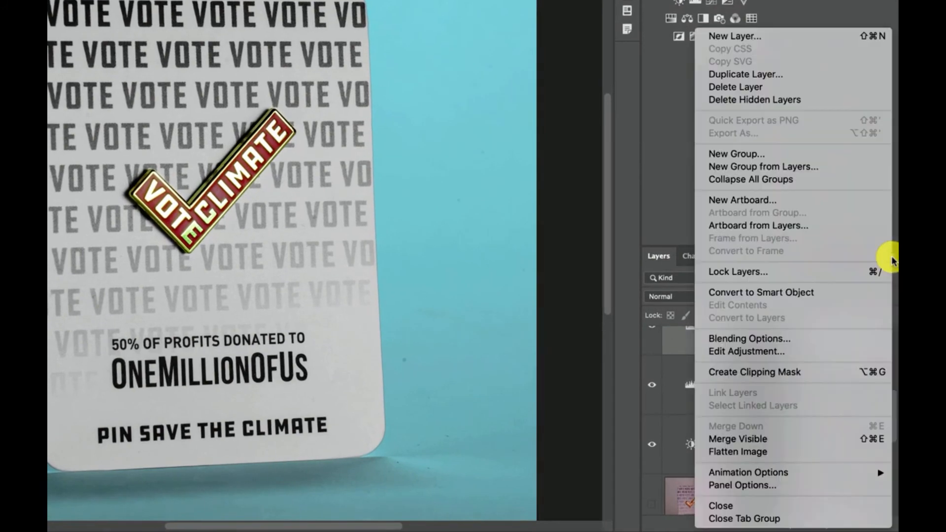
click(808, 491)
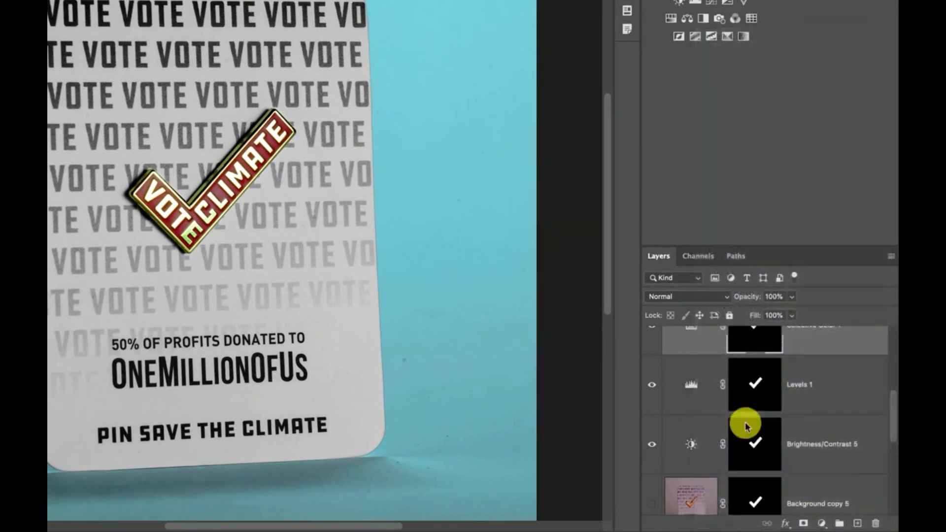
click(241, 77)
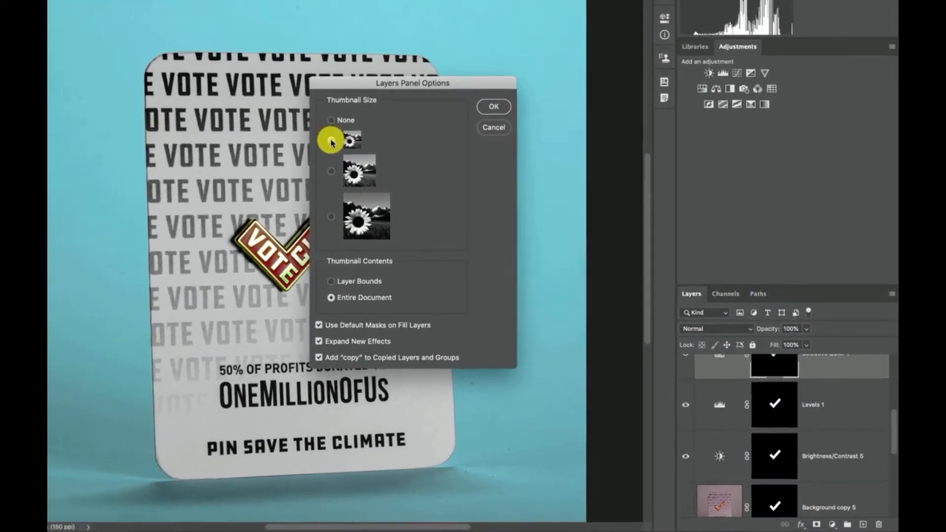
click(430, 39)
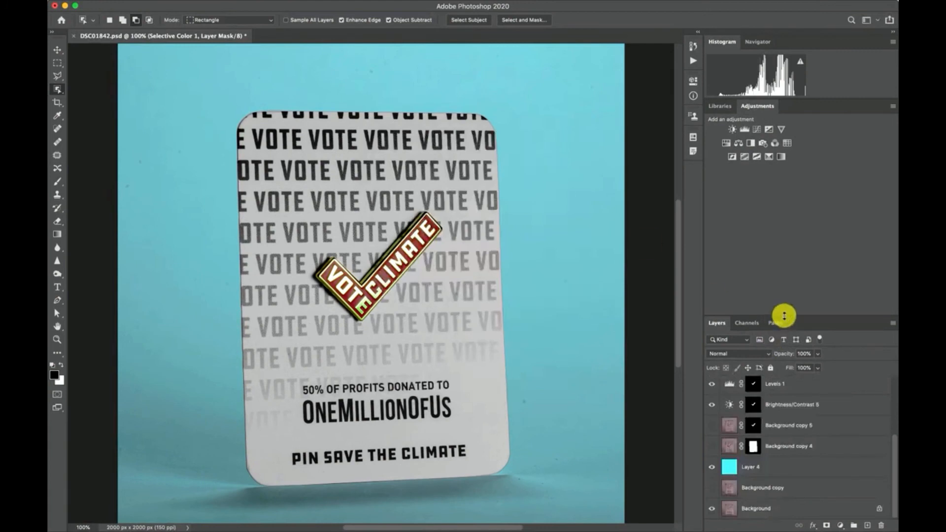
drag(784, 315, 784, 191)
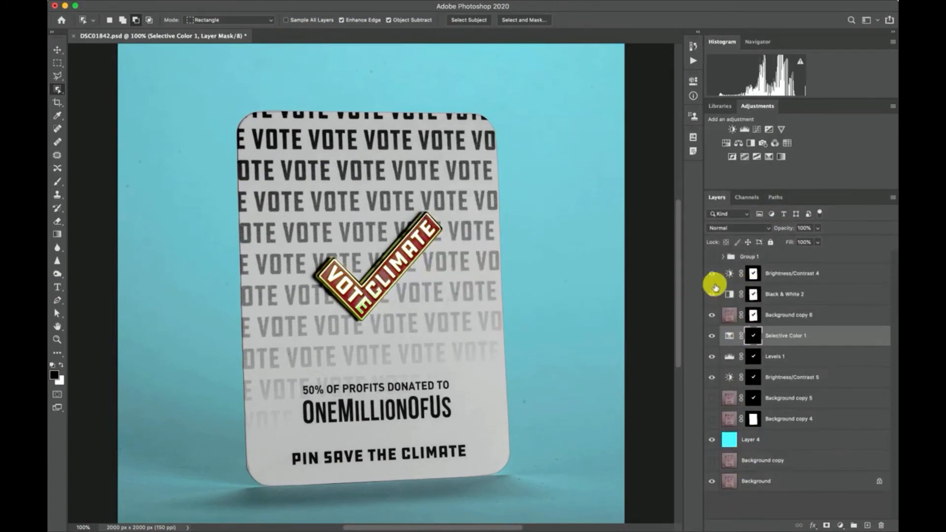
Step: Compare the card and pin before and after correction by hiding and showing the layers from Brightness/Contrast 4 to Brightness/Contrast 5
click(711, 275)
click(712, 296)
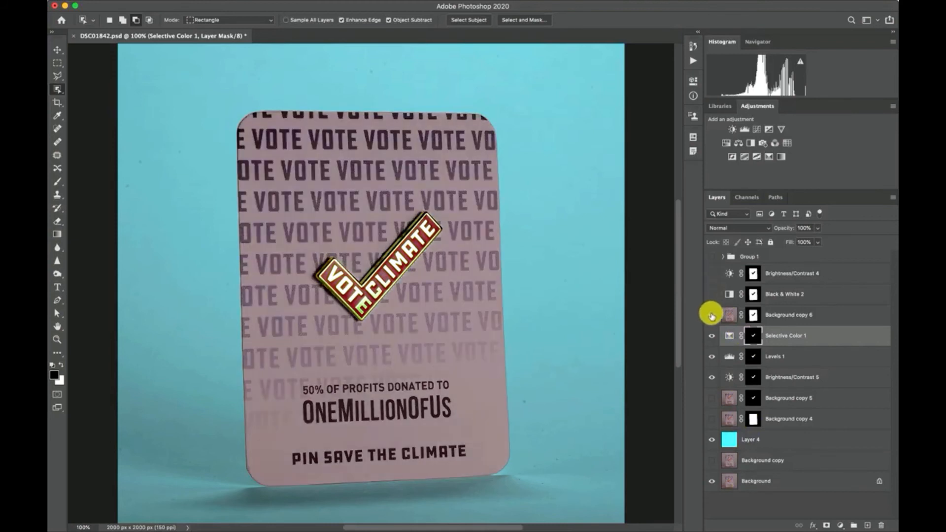
click(712, 313)
click(712, 332)
click(711, 349)
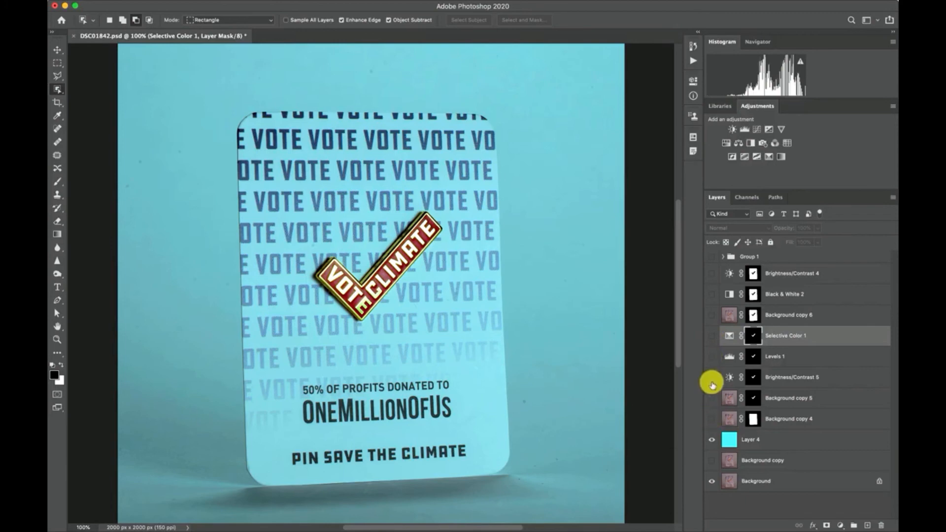
drag(711, 377, 712, 274)
key(super+minus)
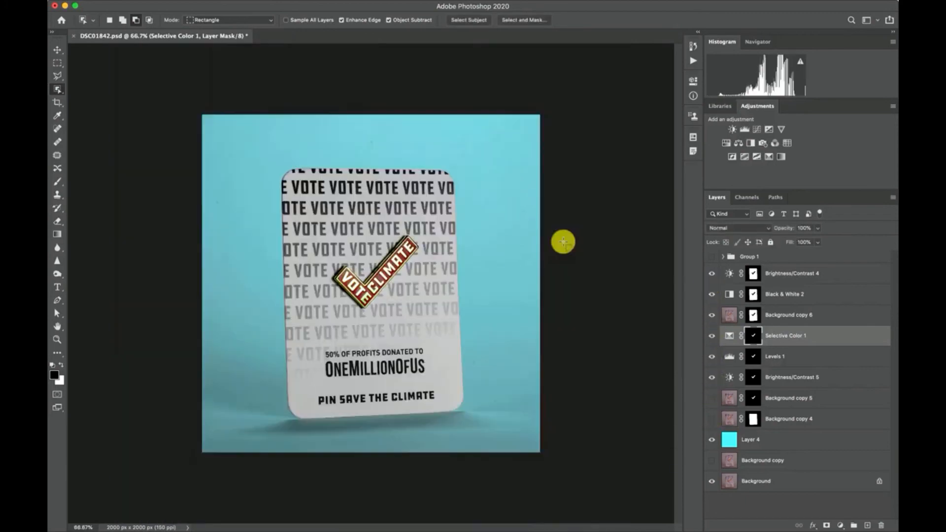
key(super+plus)
key(super+plus)
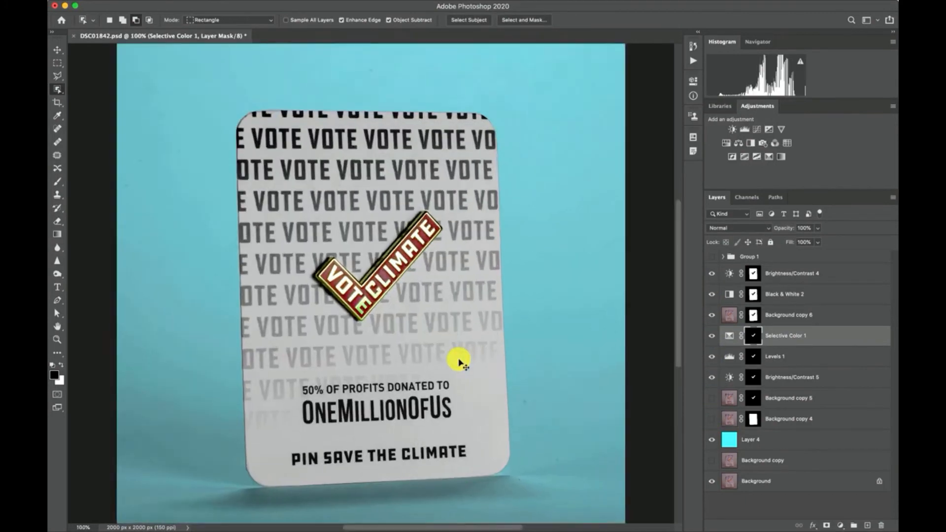
Step: Try to remove the dark spot on the blue backdrop beside the card with the Spot Healing Brush
scroll(459, 360, right, 8)
scroll(459, 361, down, 5)
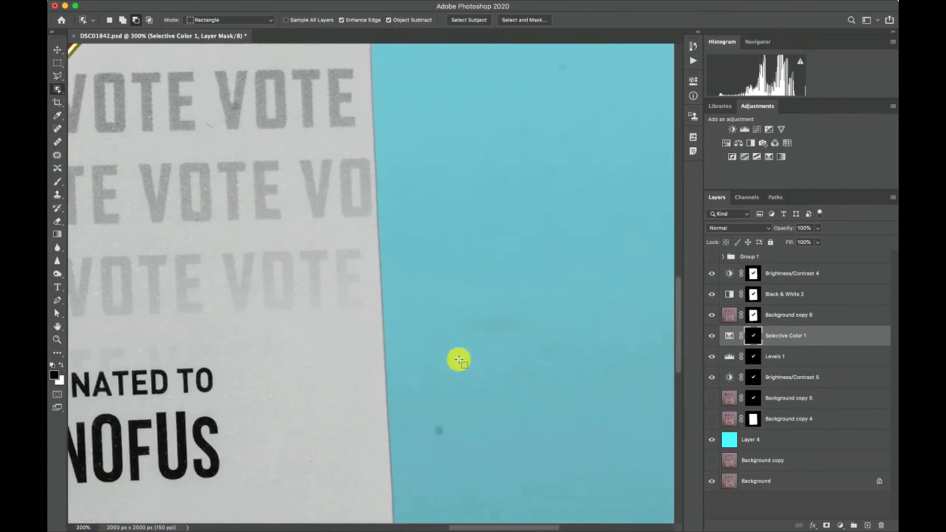
scroll(457, 365, down, 5)
scroll(457, 365, right, 2)
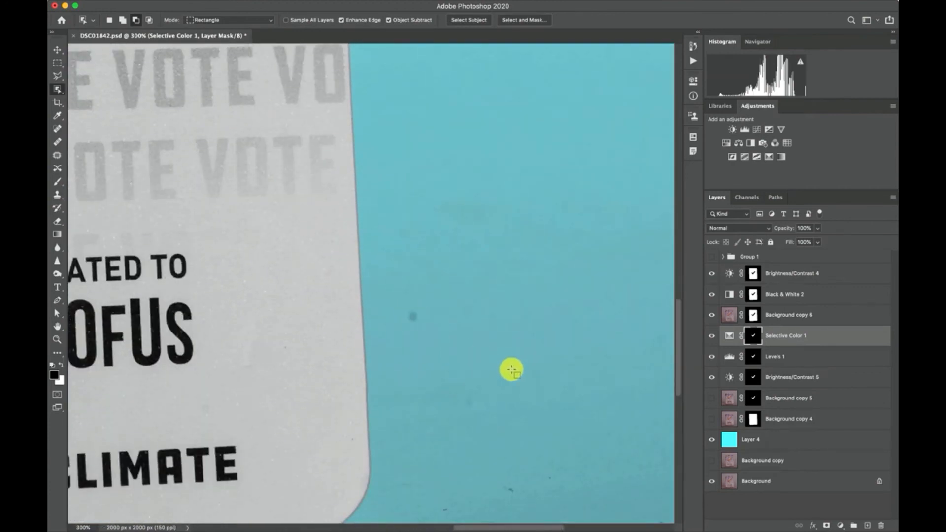
scroll(511, 372, down, 2)
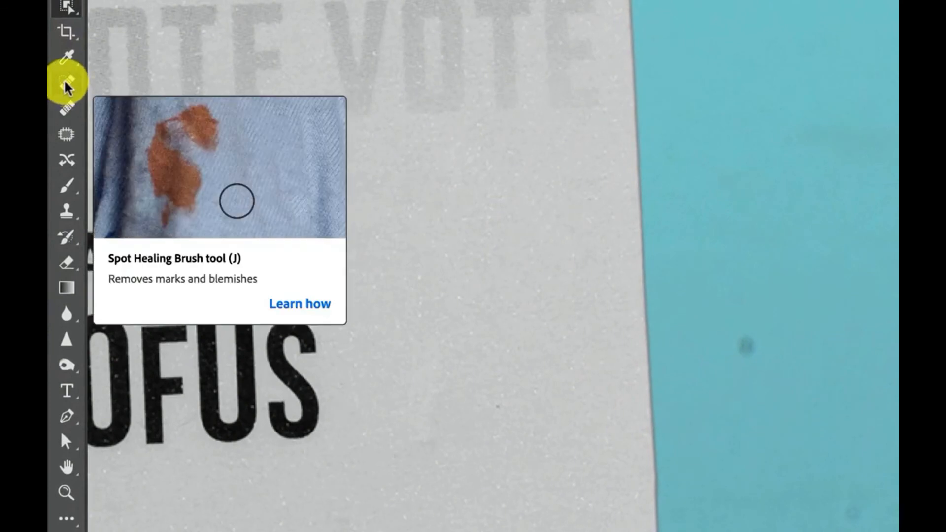
click(68, 85)
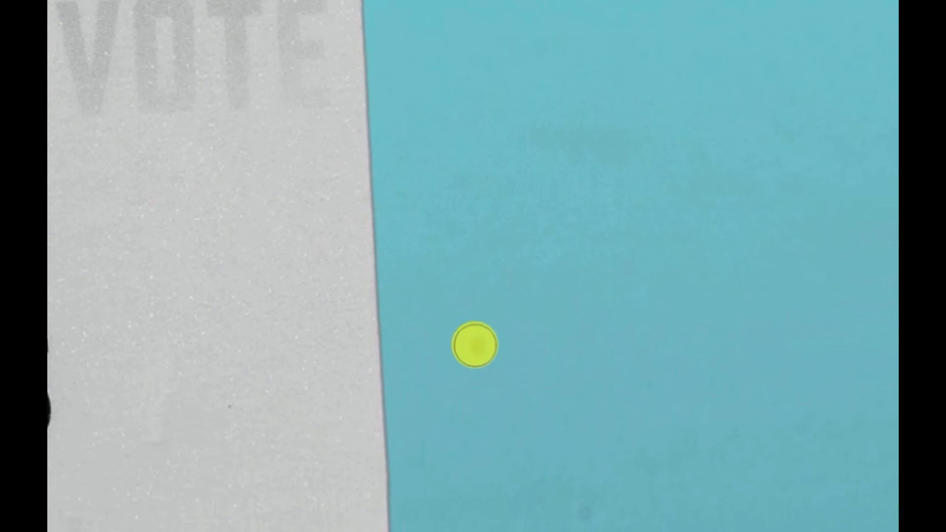
click(475, 345)
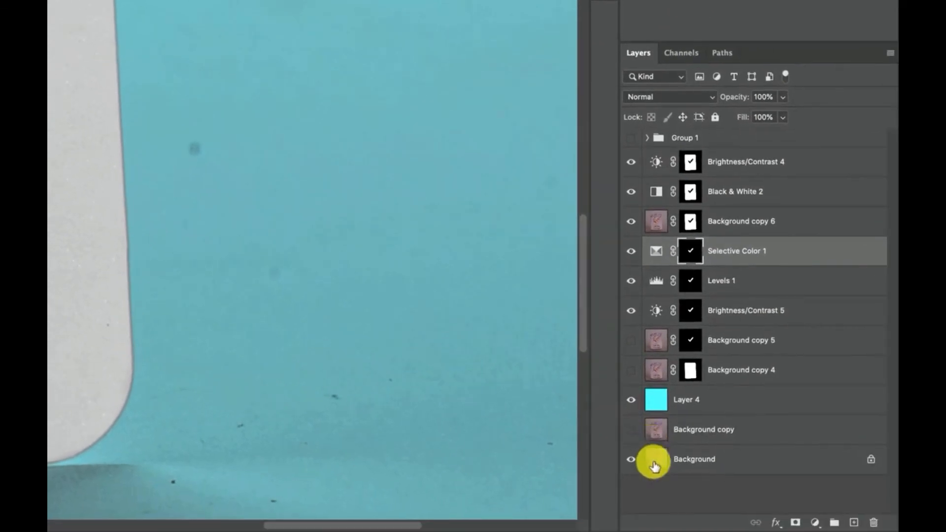
Step: Select the Background copy layer and toggle its visibility to compare its backdrop with the original Background
click(654, 464)
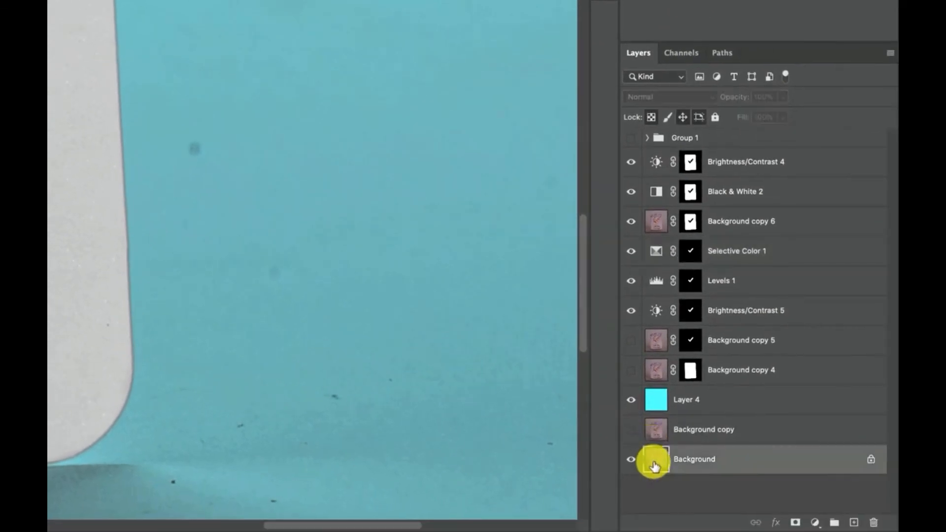
click(661, 432)
click(630, 430)
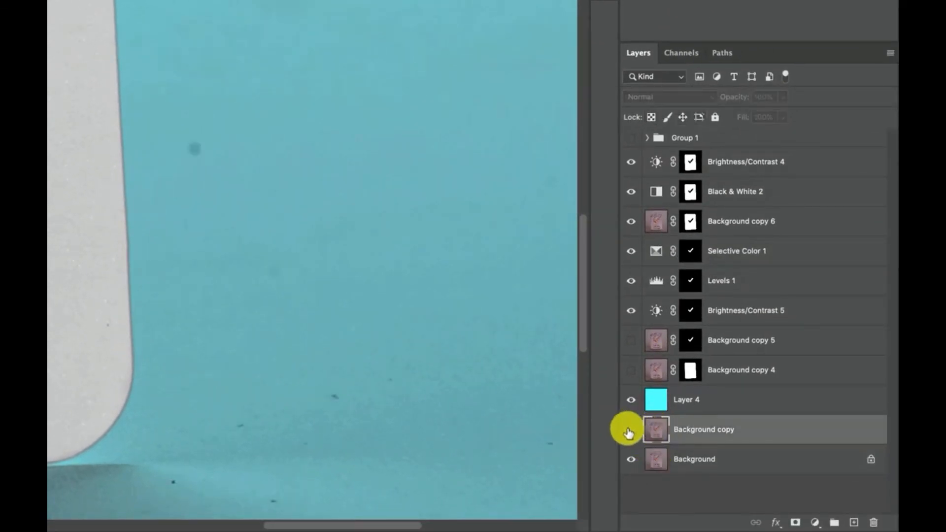
click(630, 430)
click(630, 430)
click(630, 430)
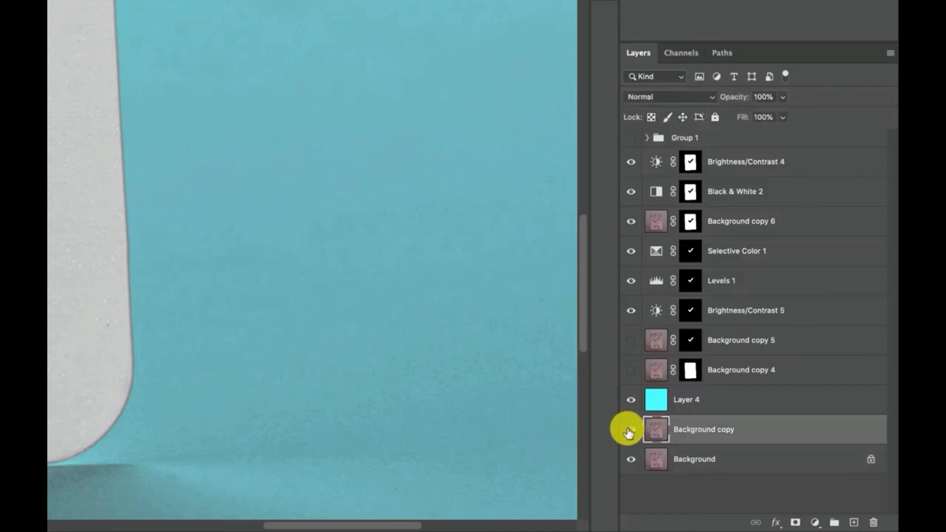
click(630, 430)
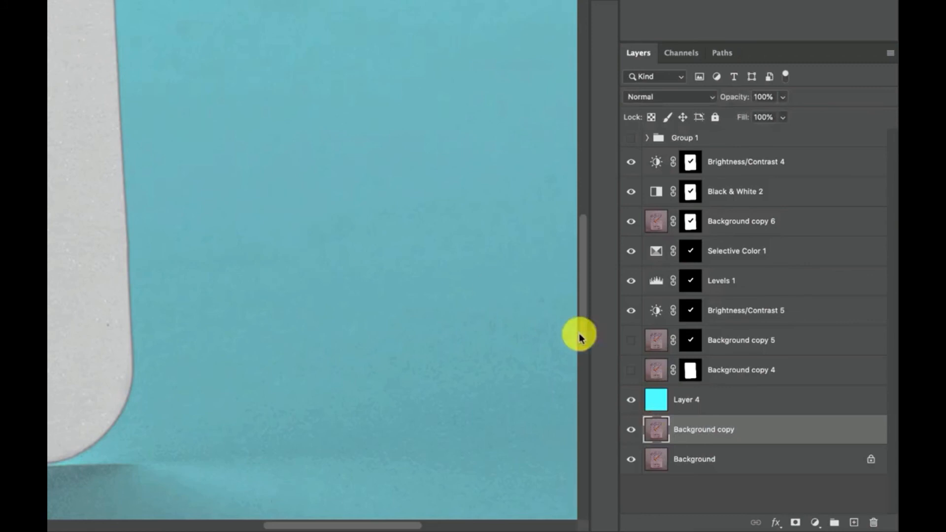
click(627, 435)
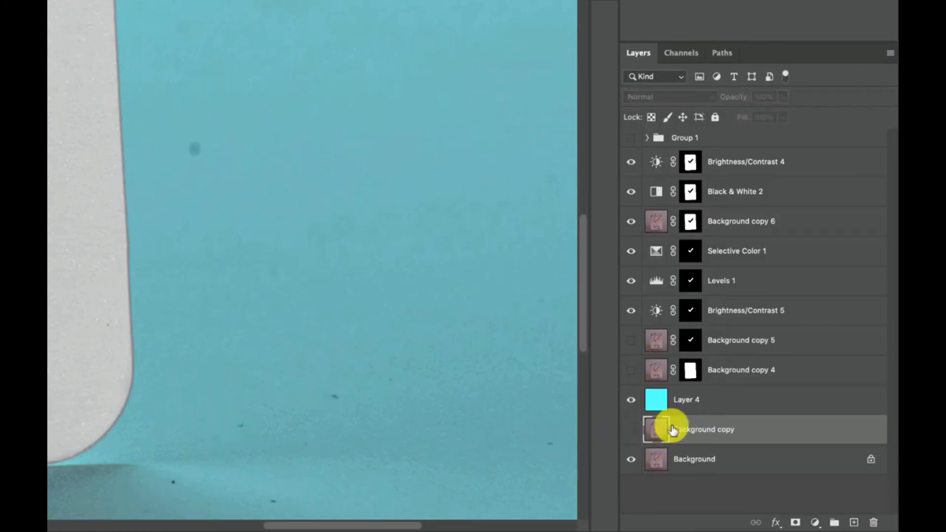
Step: Compare the backdrop with and without the Background copy layer, leave it hidden, and duplicate the original Background layer
click(632, 430)
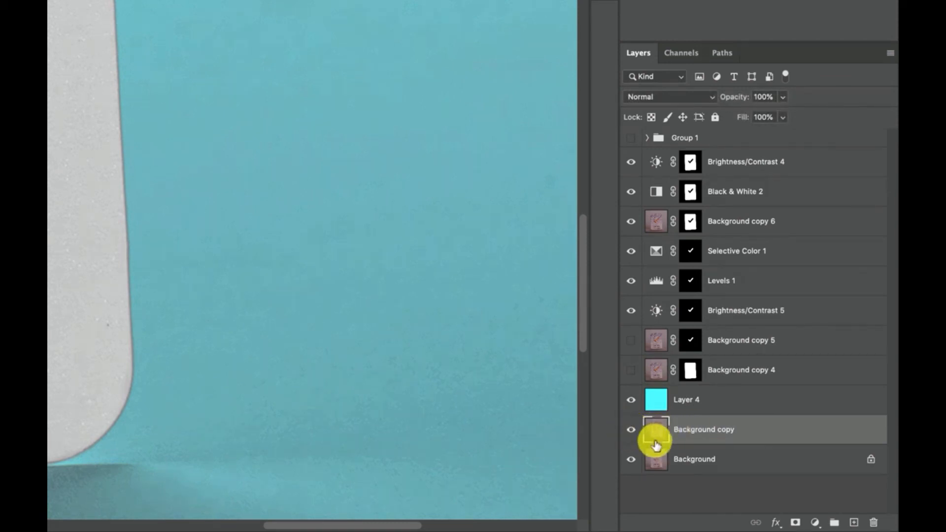
click(632, 432)
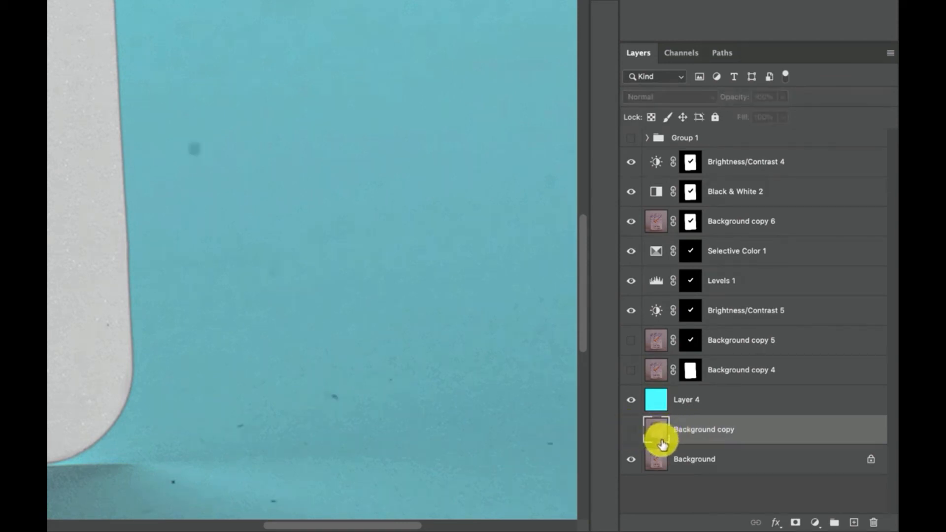
right_click(660, 464)
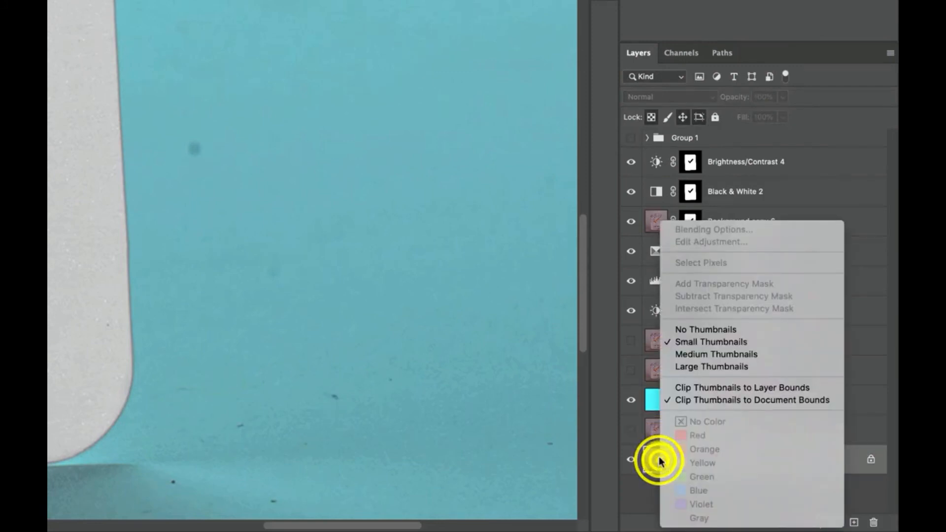
click(647, 458)
right_click(714, 460)
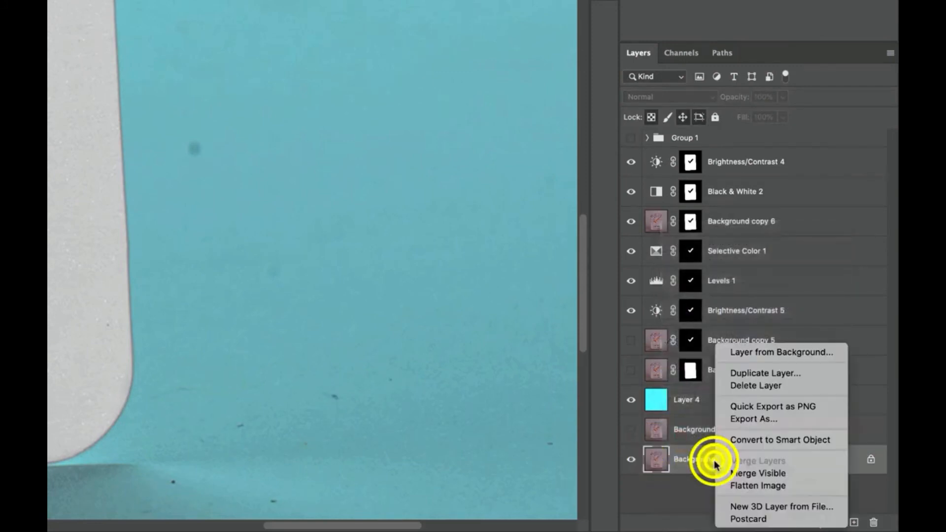
click(753, 428)
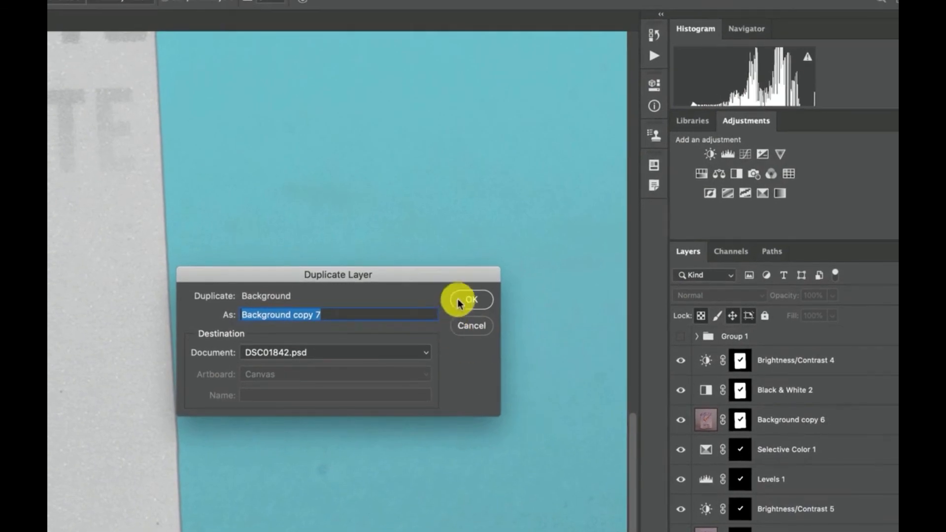
click(459, 295)
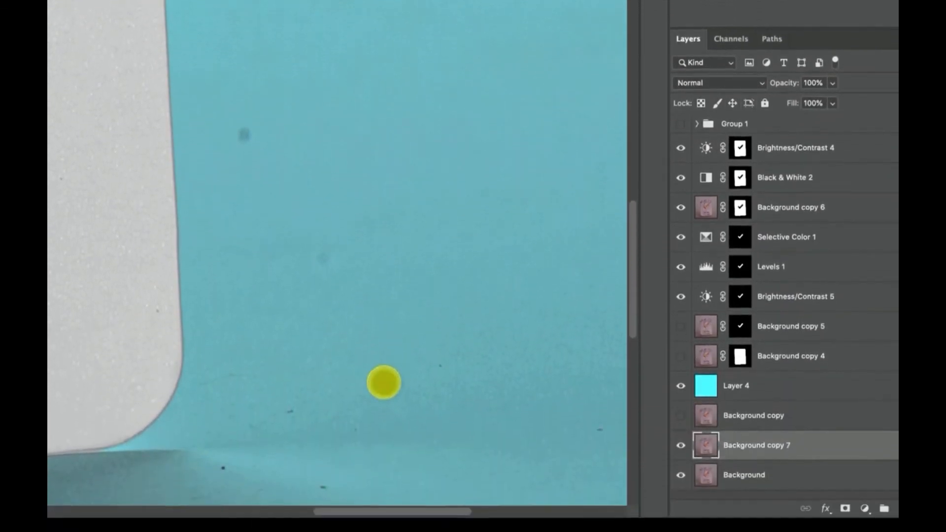
Step: Remove the dark specks from the blue backdrop beside and below the card's lower right corner with the Spot Healing Brush
click(298, 285)
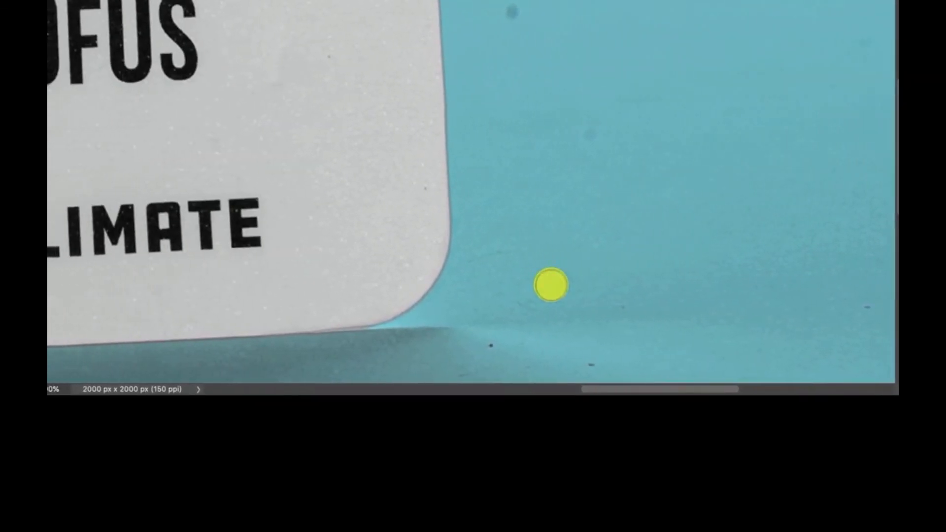
drag(261, 256, 222, 266)
drag(476, 284, 473, 287)
click(512, 32)
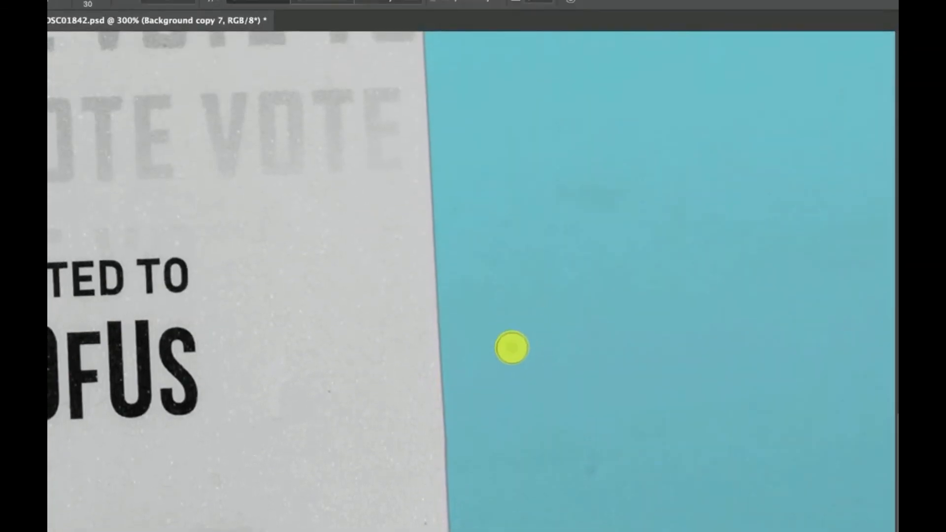
click(589, 153)
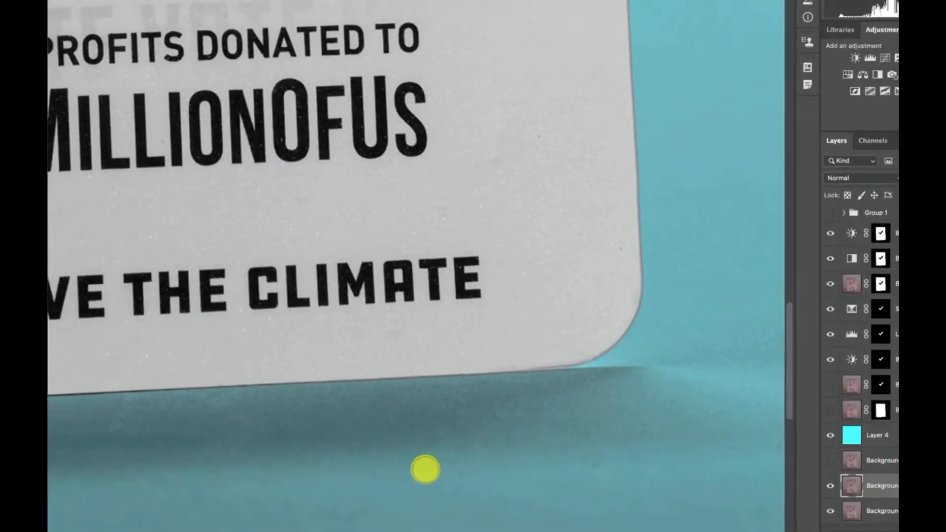
Step: Examine the blue backdrop below the card and along its left side for dust spots
scroll(423, 469, down, 3)
scroll(422, 469, left, 3)
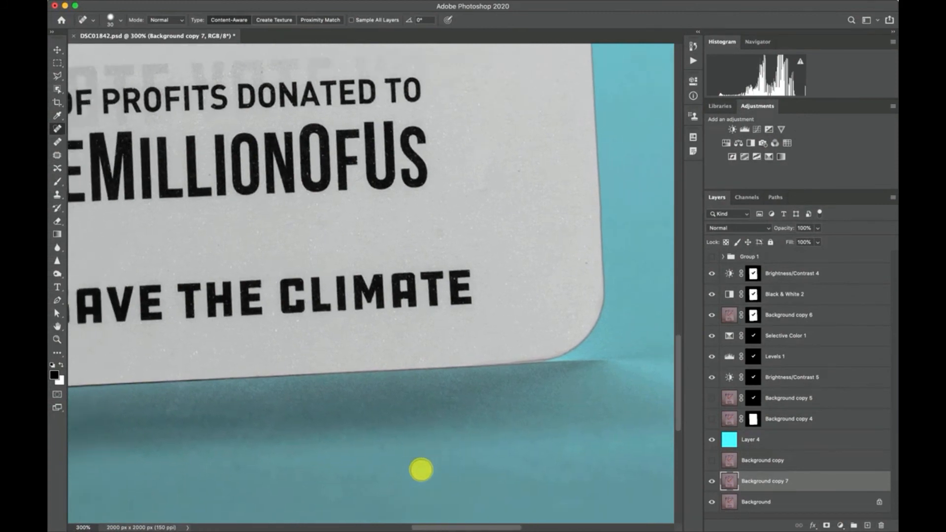
scroll(342, 469, down, 3)
scroll(343, 468, left, 5)
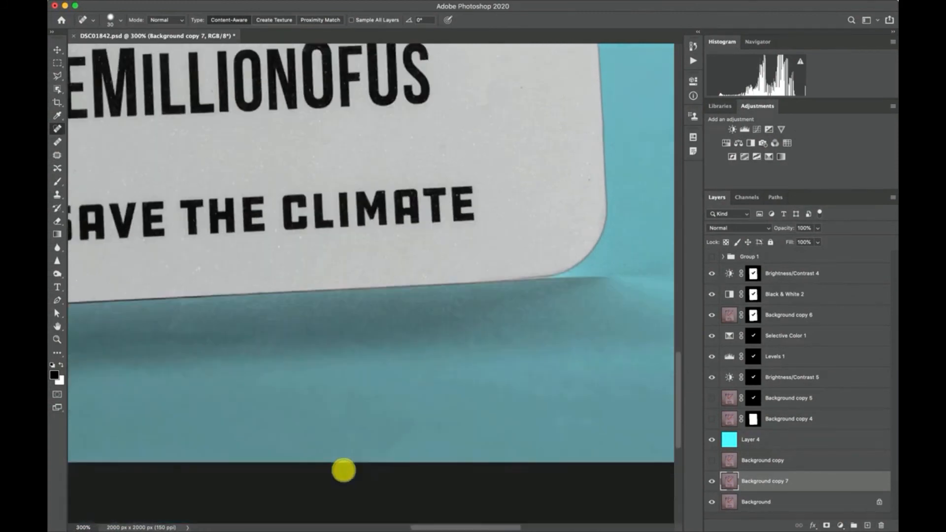
scroll(297, 417, up, 2)
scroll(297, 417, left, 5)
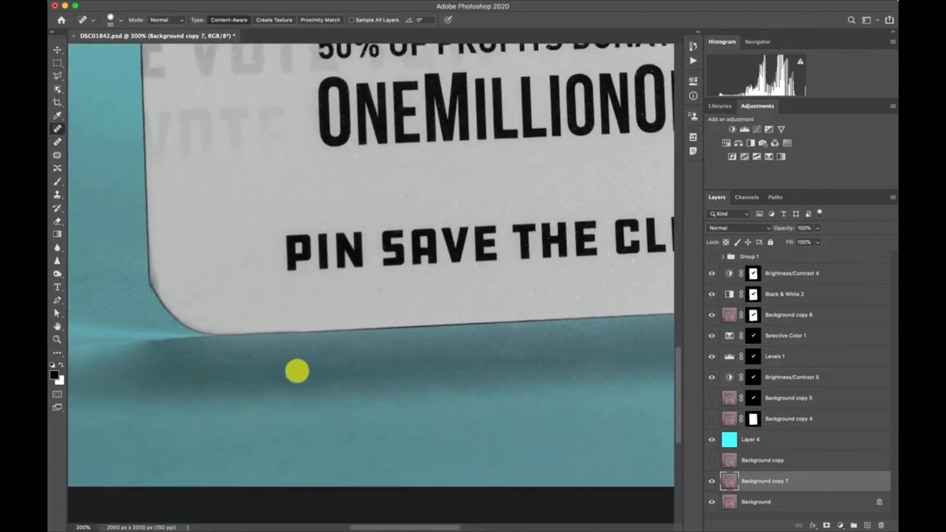
scroll(266, 424, left, 3)
scroll(266, 424, up, 1)
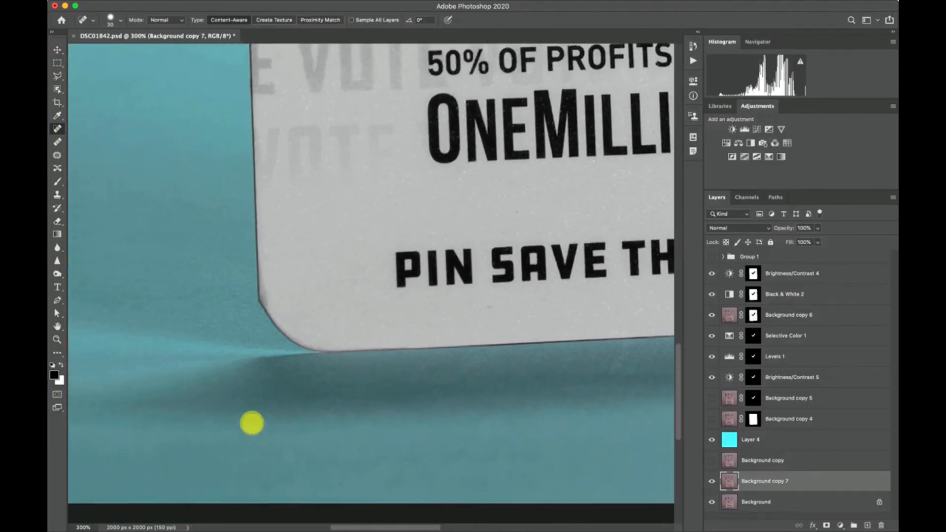
scroll(251, 424, up, 3)
scroll(252, 423, left, 1)
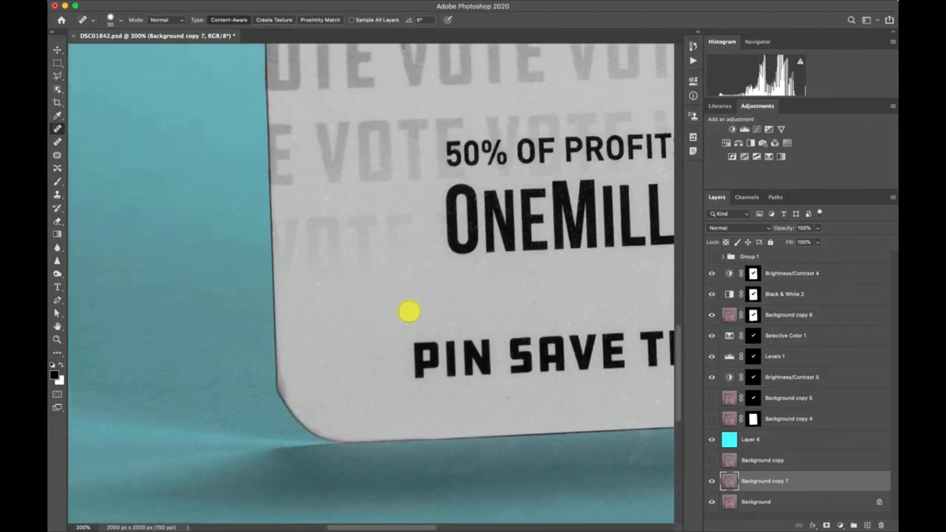
scroll(422, 314, up, 10)
scroll(422, 314, left, 3)
scroll(422, 315, right, 5)
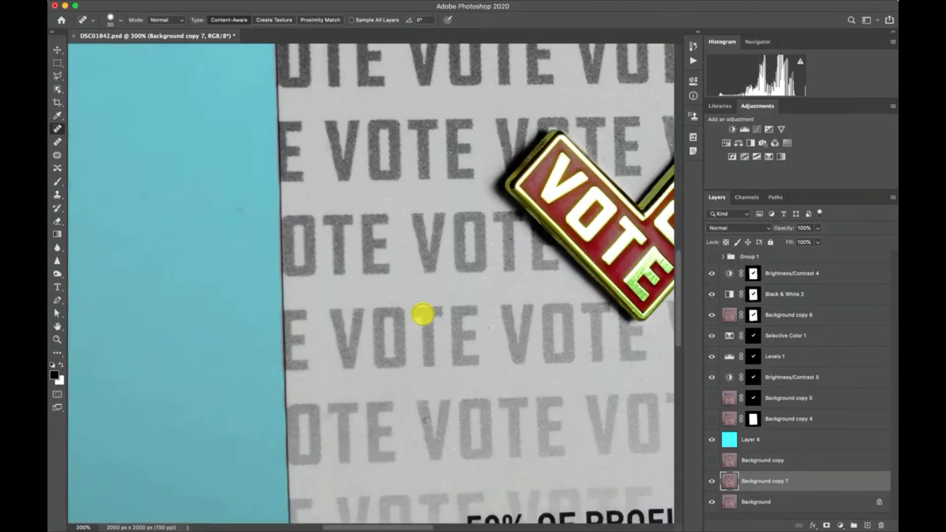
scroll(423, 314, left, 3)
scroll(422, 314, up, 1)
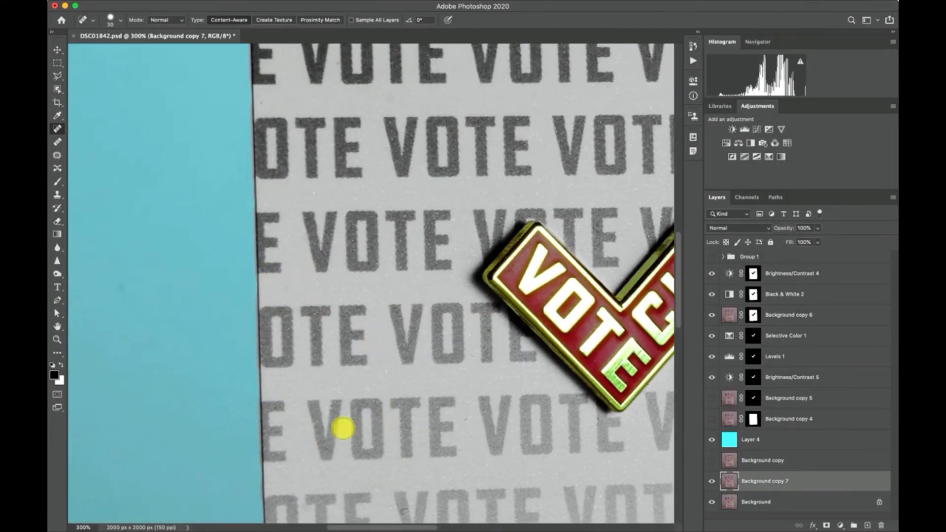
scroll(281, 353, down, 2)
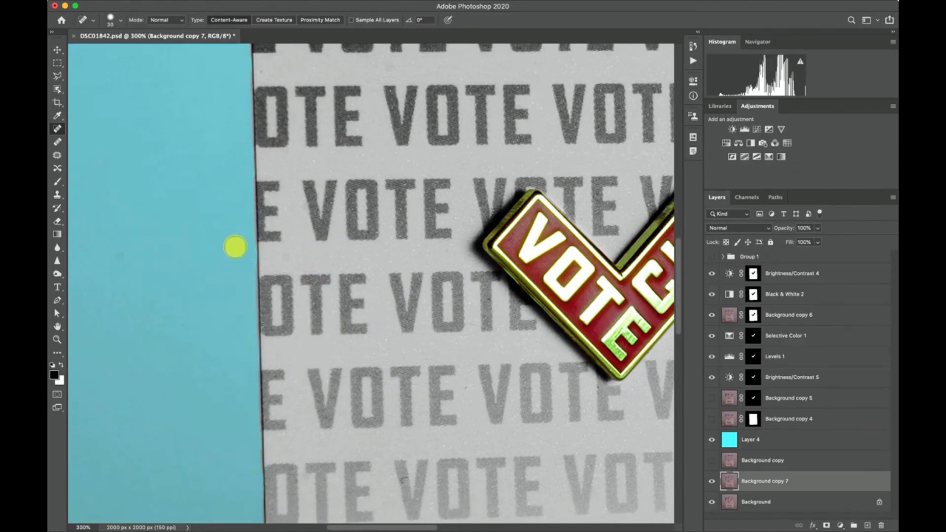
Step: Select the Background copy 6 layer and examine the printed card around the check-mark pin up close for specks
scroll(309, 239, right, 5)
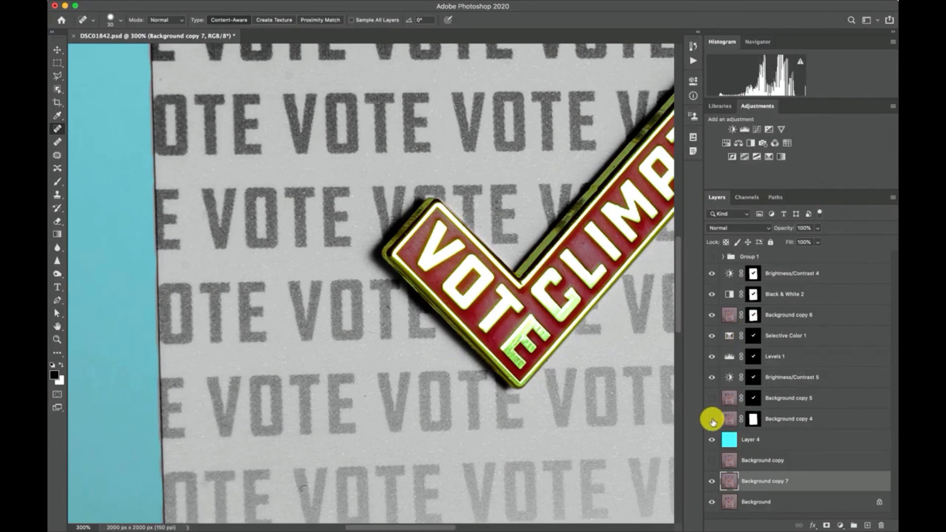
click(731, 319)
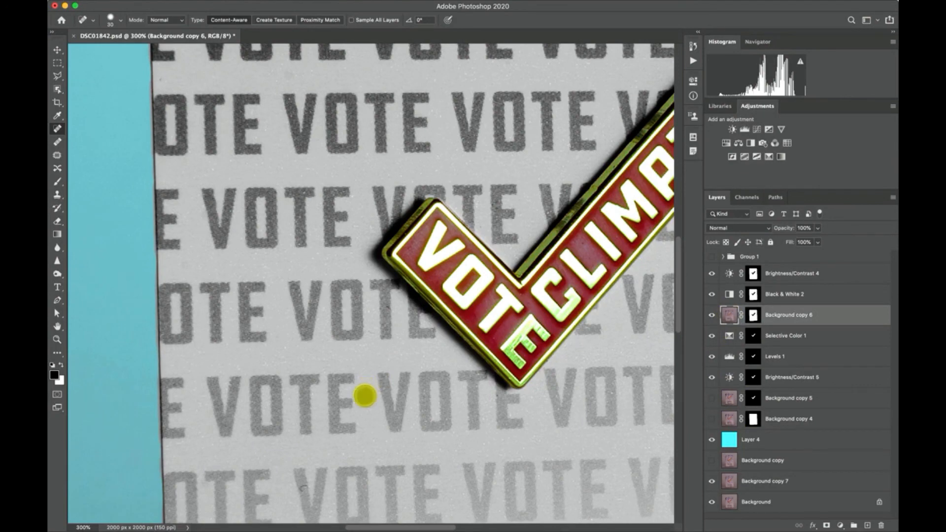
scroll(342, 247, up, 5)
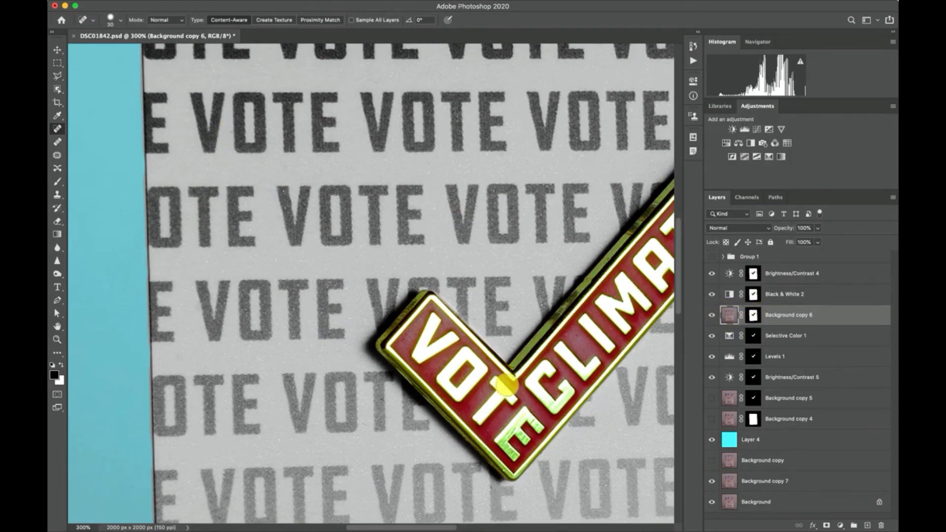
scroll(507, 387, right, 3)
scroll(507, 387, down, 2)
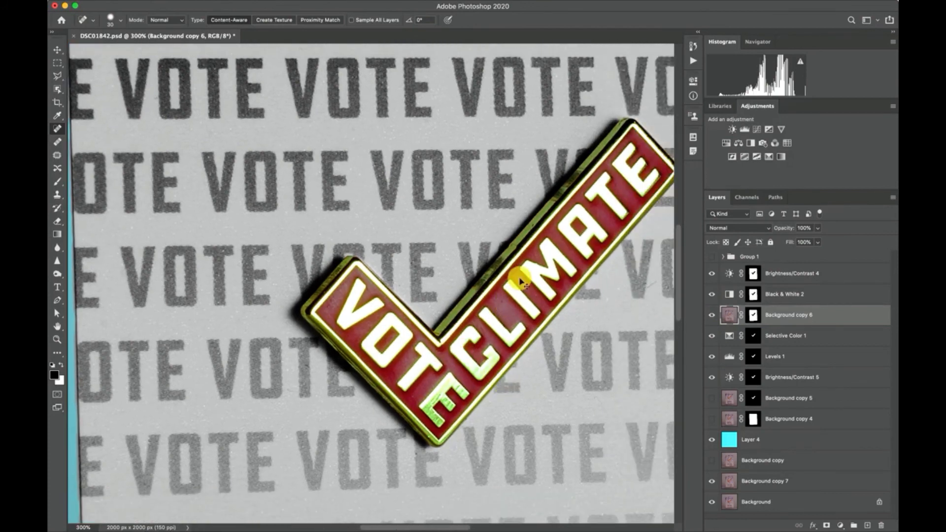
scroll(520, 278, up, 4)
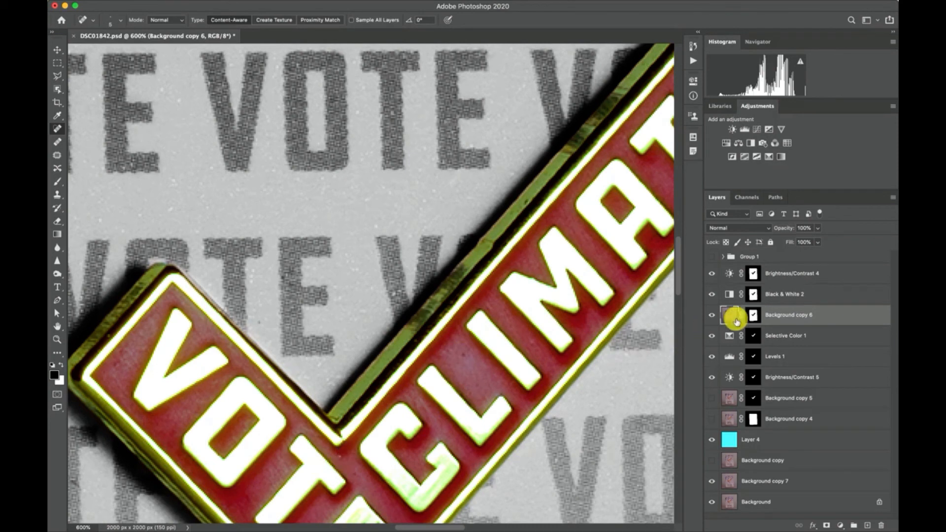
Step: Reselect the Background copy 6 layer, inspect the pin's CLIMATE arm, and switch to the Clone Stamp tool
click(728, 482)
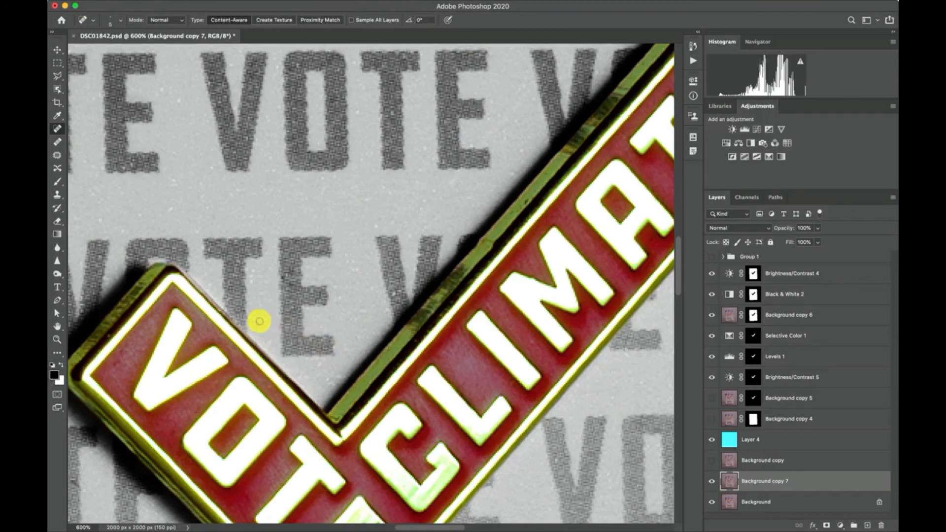
click(731, 318)
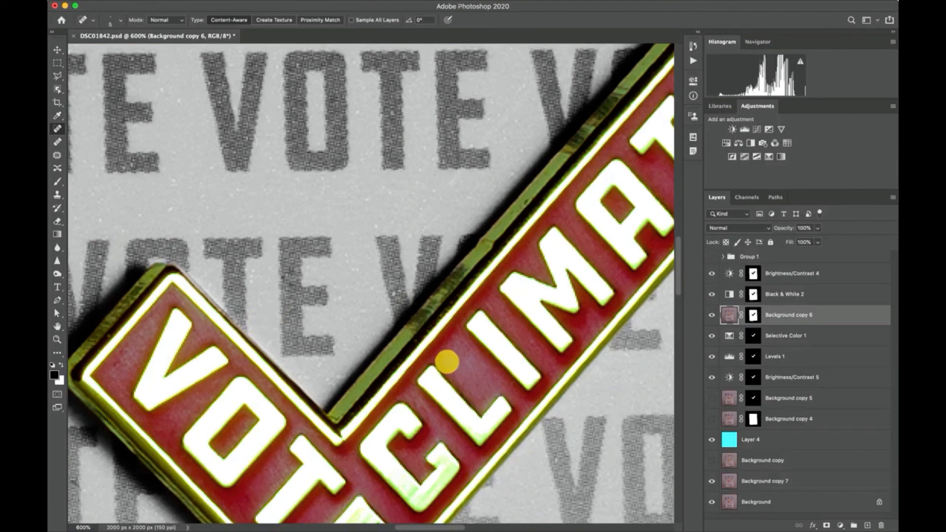
scroll(454, 359, right, 5)
scroll(454, 359, up, 2)
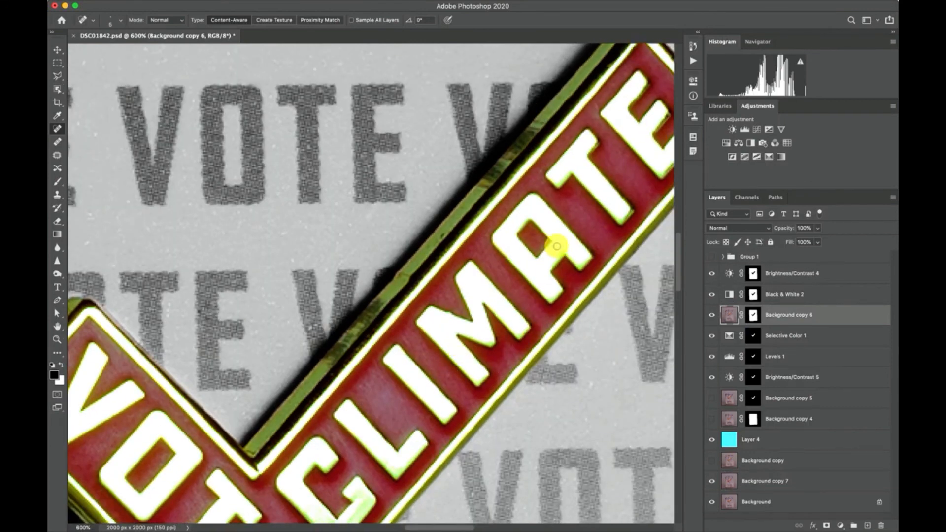
key(s)
Step: Group all layers from Brightness/Contrast 4 down to Background copy 7 into a new layer group
key(super+1)
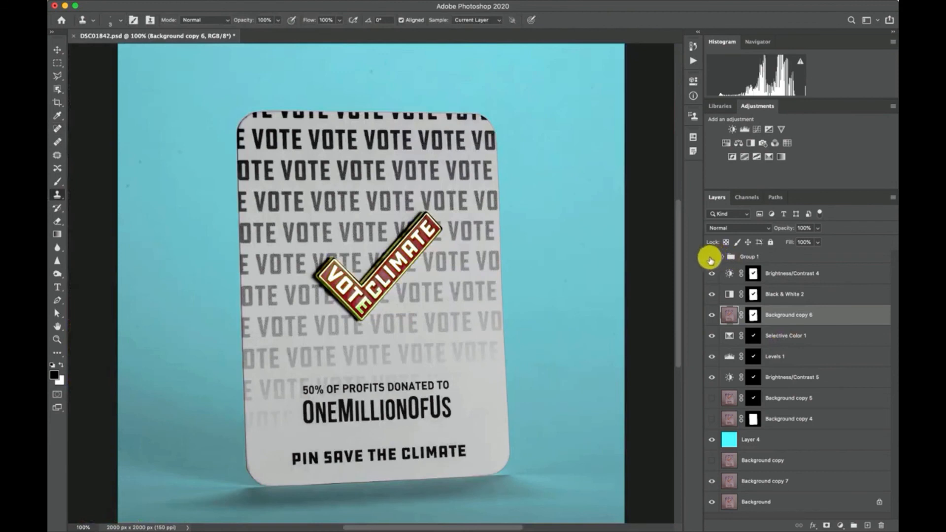
click(751, 274)
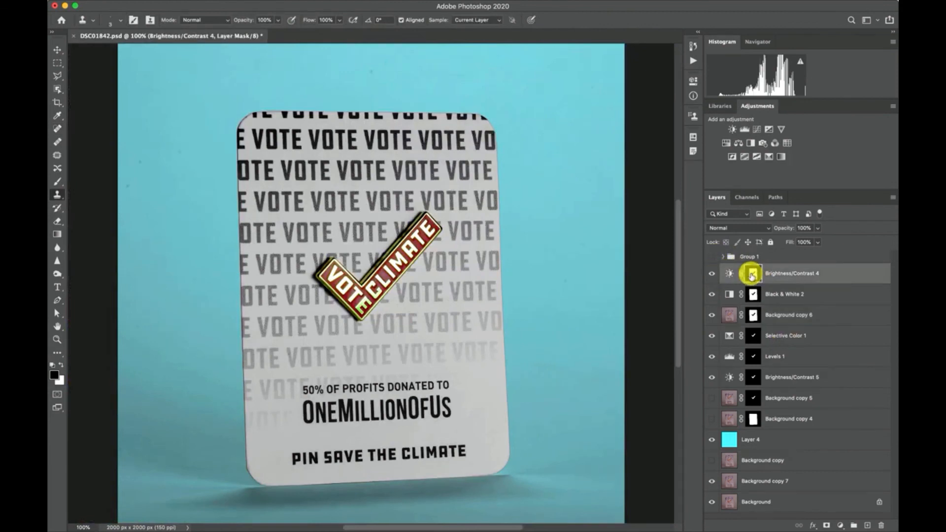
shift+click(745, 482)
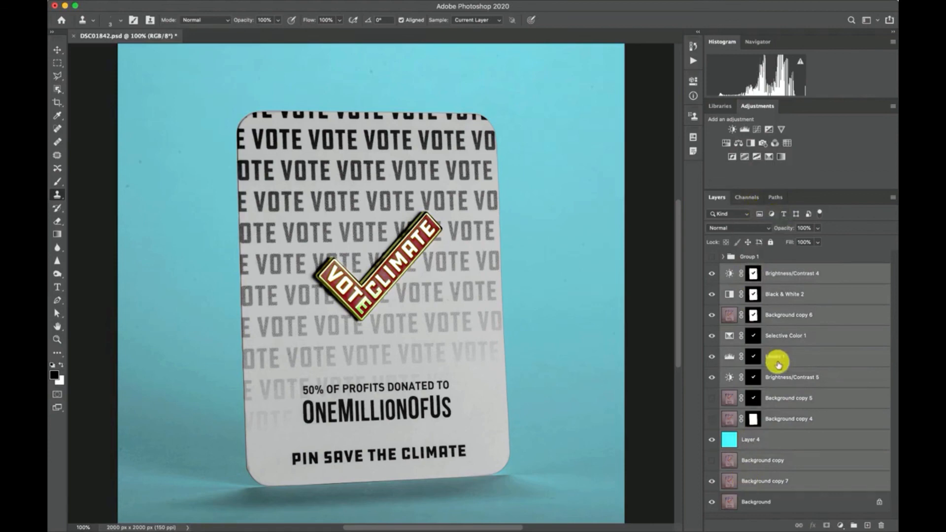
click(854, 526)
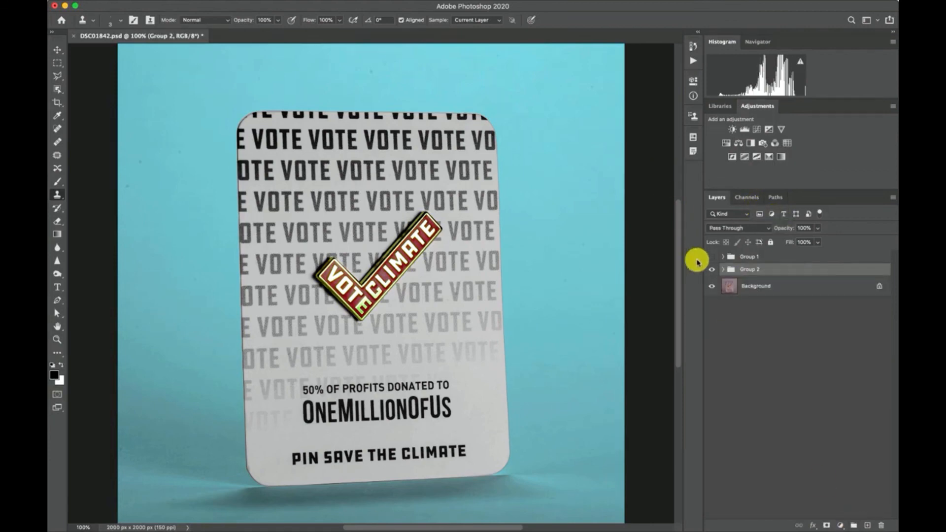
Step: Toggle the visibility of Group 2 to compare the retouched image with the original photo
click(711, 270)
click(711, 270)
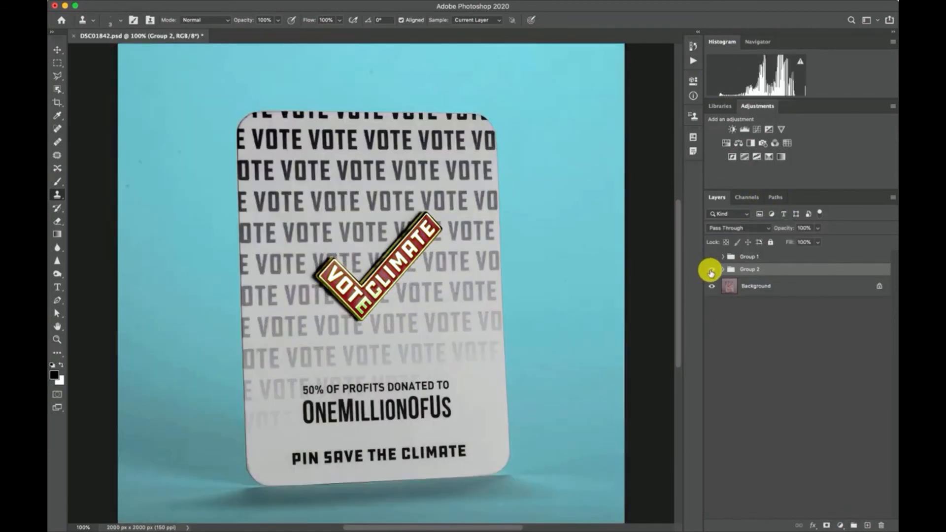
click(711, 270)
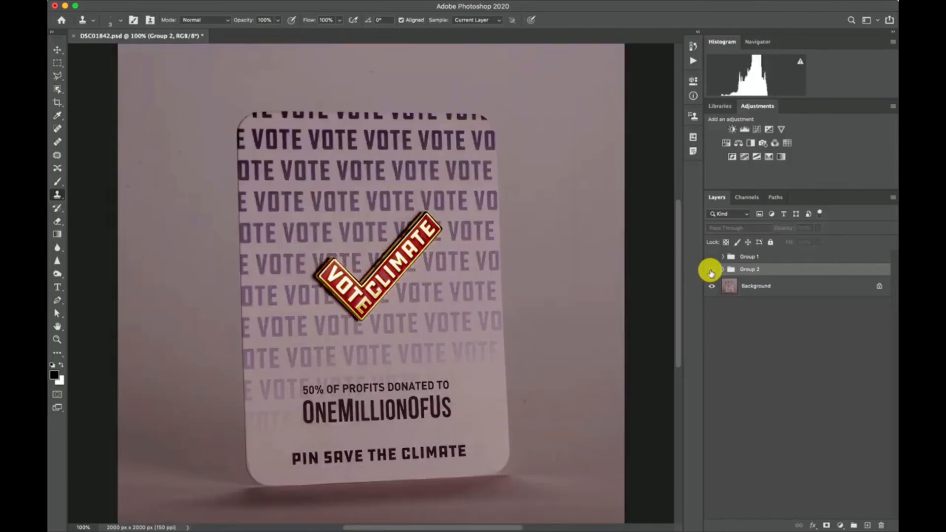
click(712, 271)
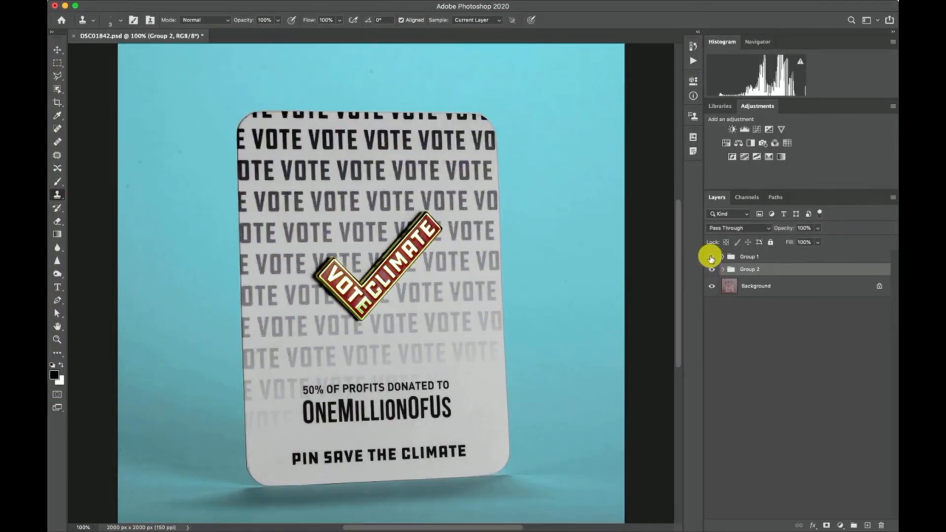
Step: Show Group 1 and toggle Group 2 on and off beneath it to compare the two retouched versions
click(711, 271)
click(711, 270)
click(712, 269)
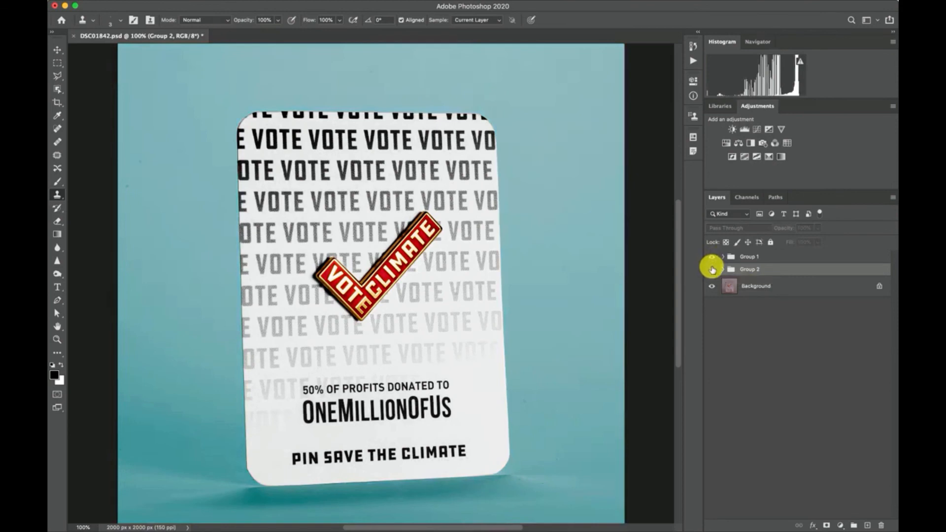
click(712, 268)
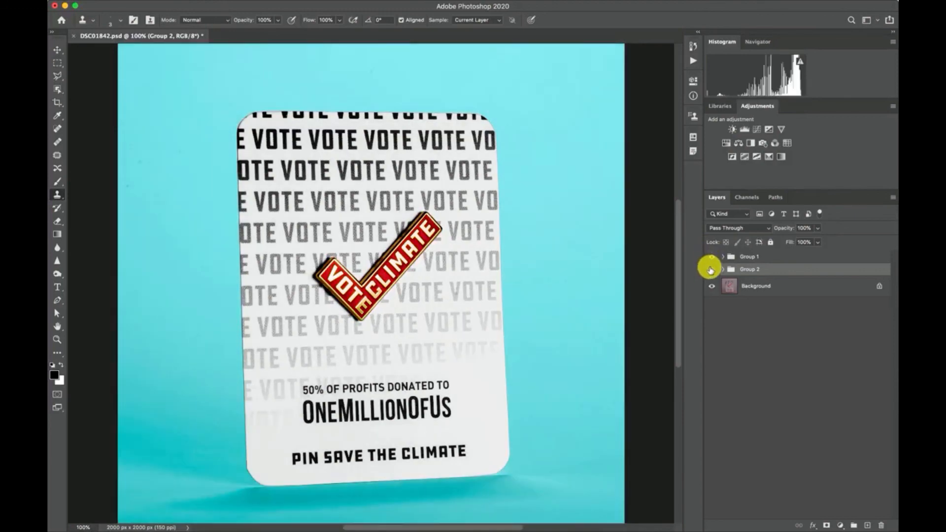
click(710, 269)
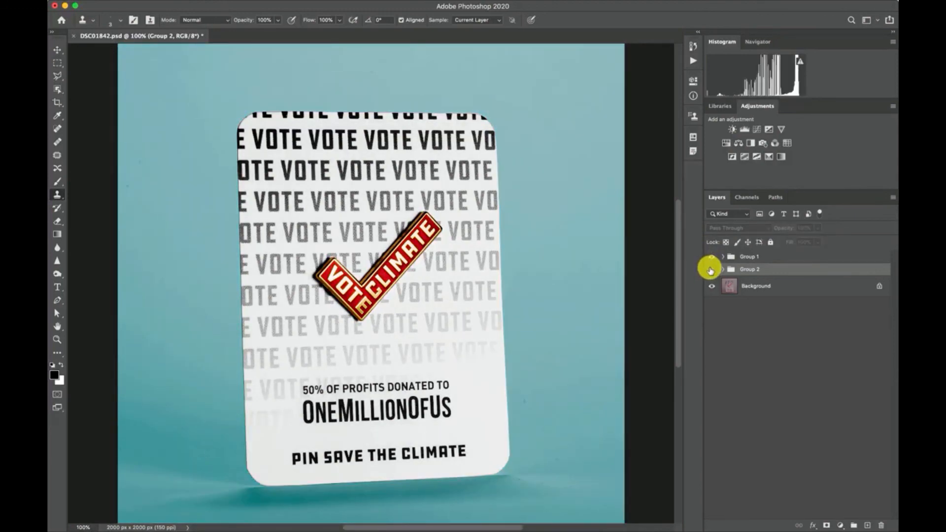
Step: Hide Group 1, show and expand Group 2, and raise the Brightness/Contrast 4 layer's brightness to 47 to lighten the card
click(711, 268)
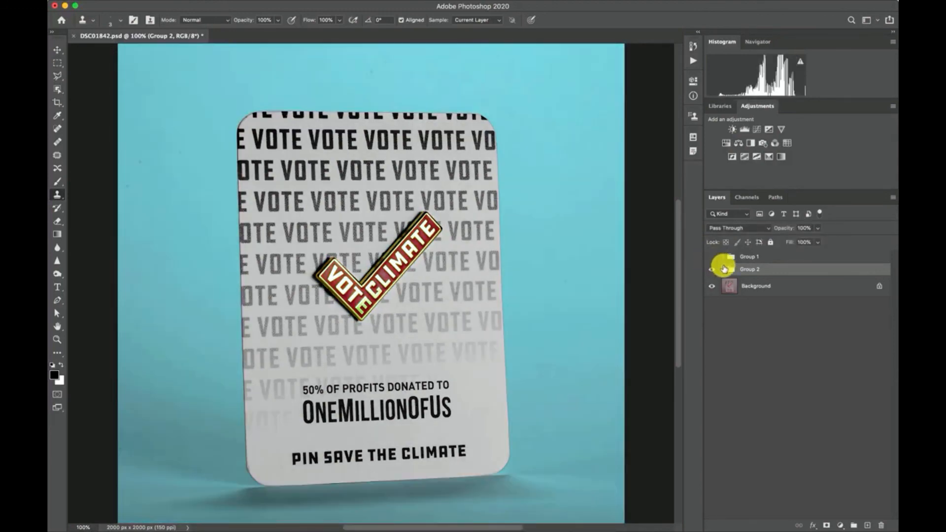
click(723, 269)
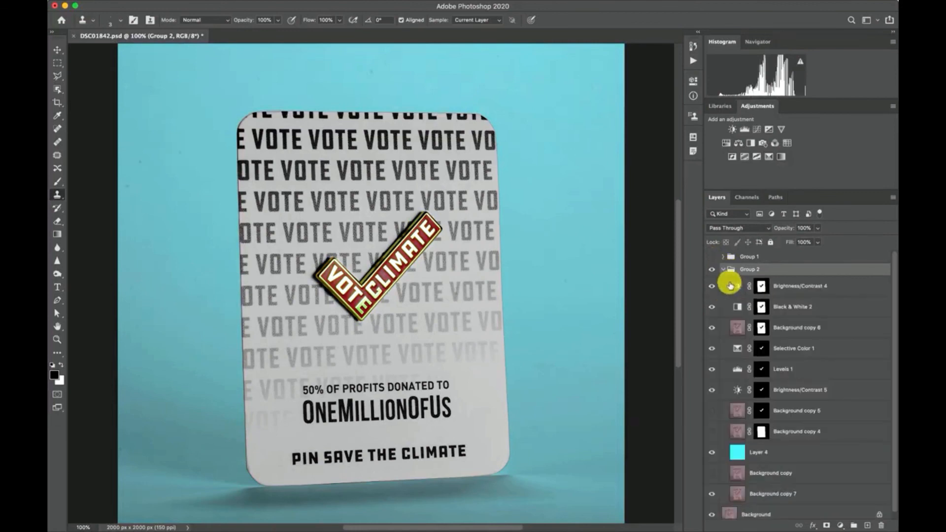
click(738, 289)
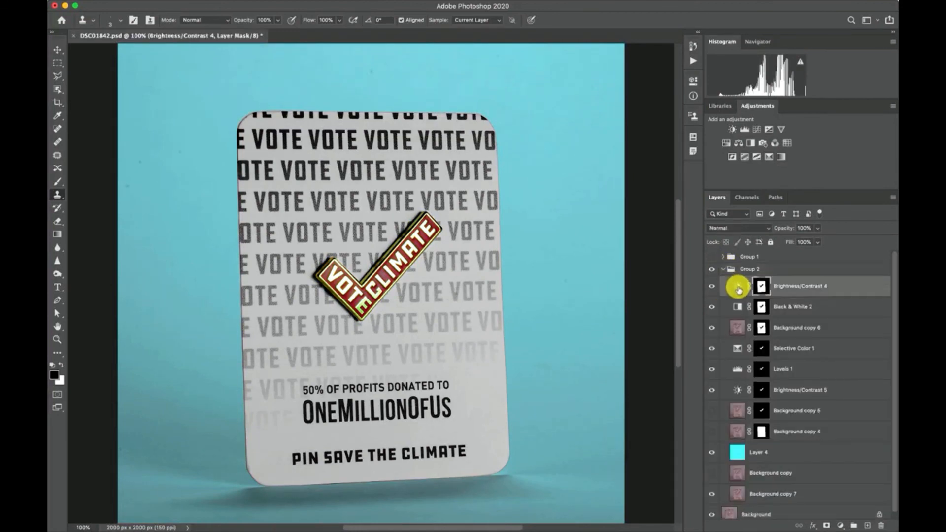
double_click(739, 288)
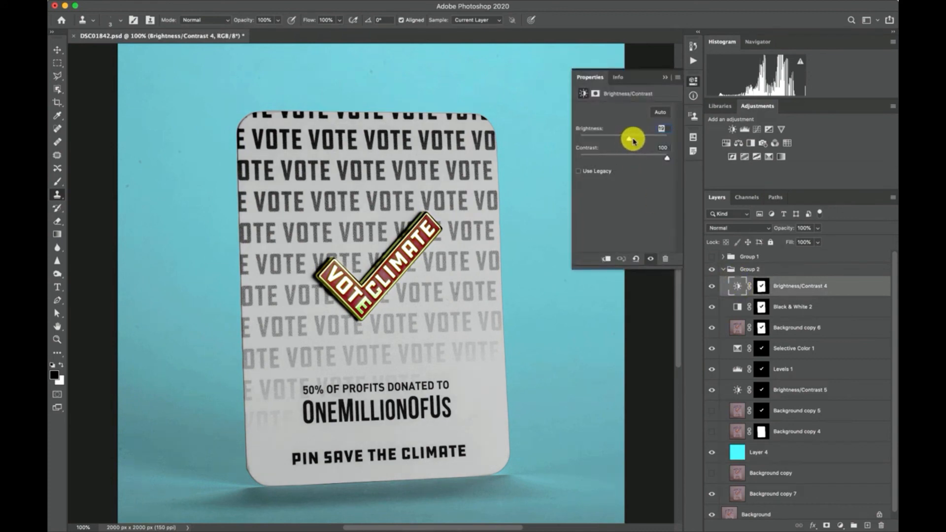
drag(633, 141, 638, 139)
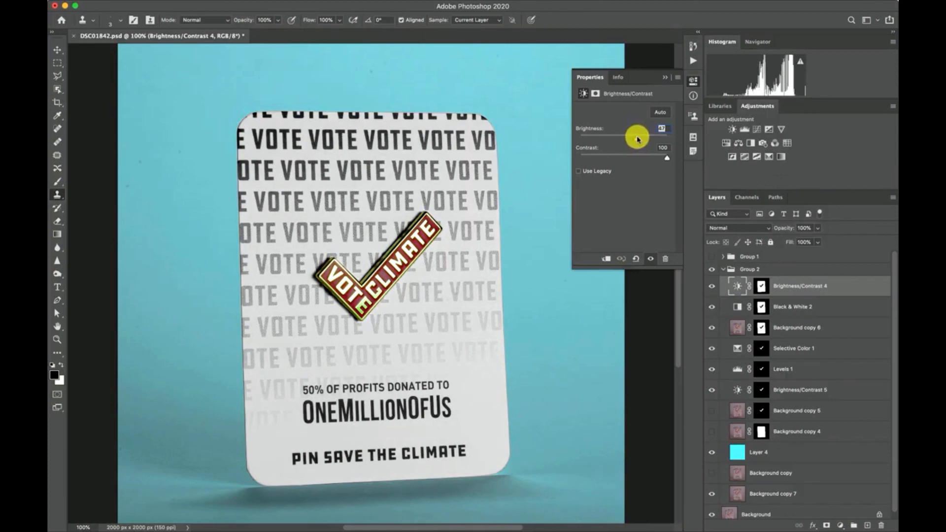
click(663, 77)
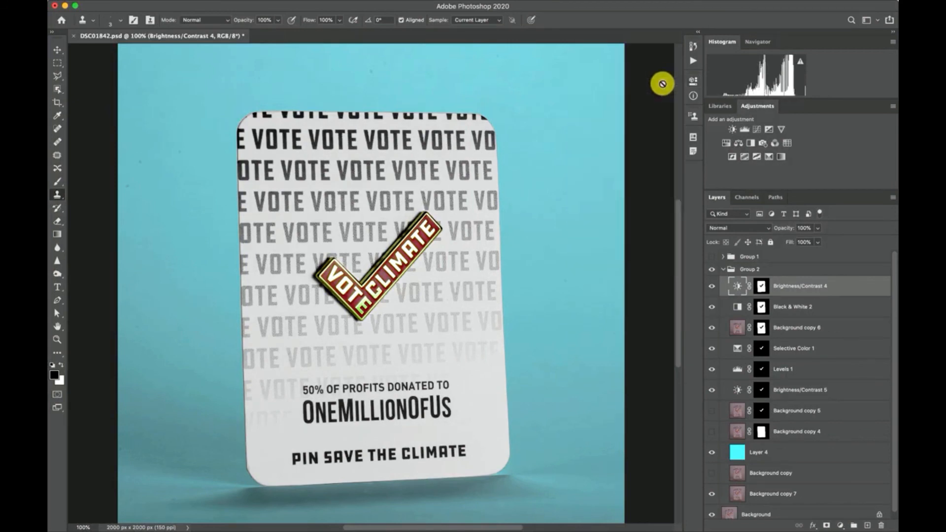